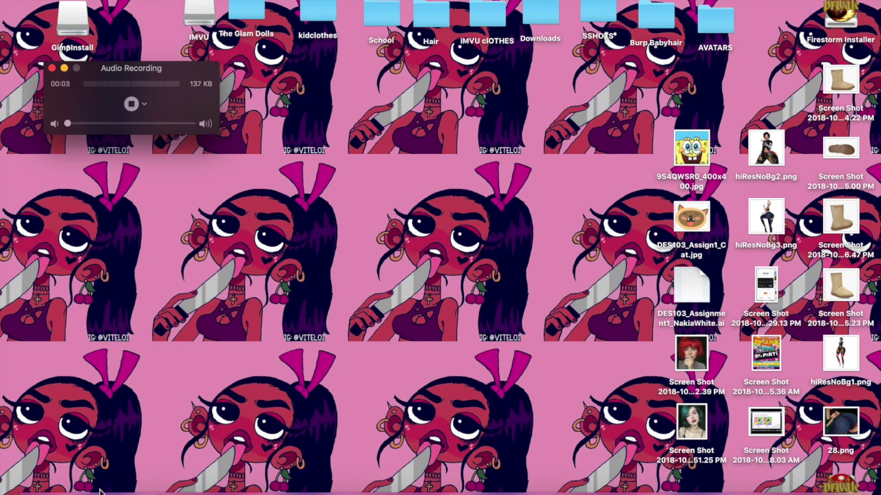
# Switch to the browser, open the post of the red-haired girl in a white tank top on the Instagram page, and capture a screenshot of its photo.
pyautogui.click(136, 489)
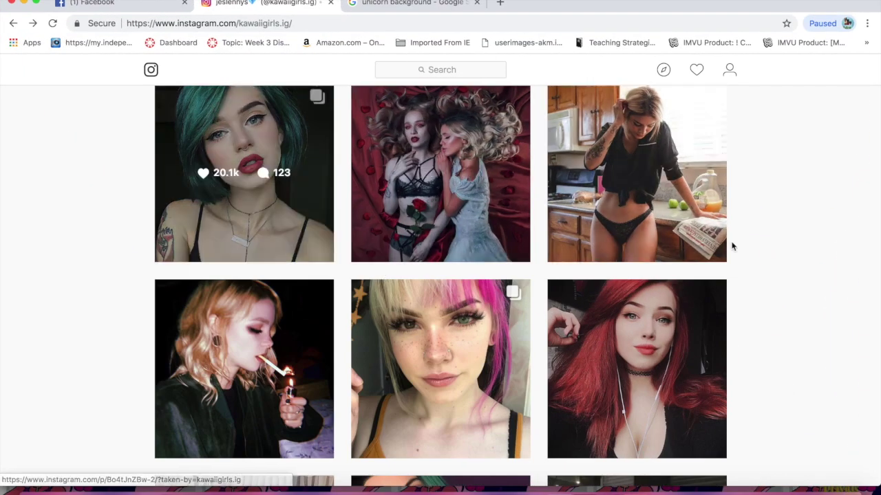
pyautogui.scroll(-3, 767, 262)
pyautogui.scroll(-5, 767, 267)
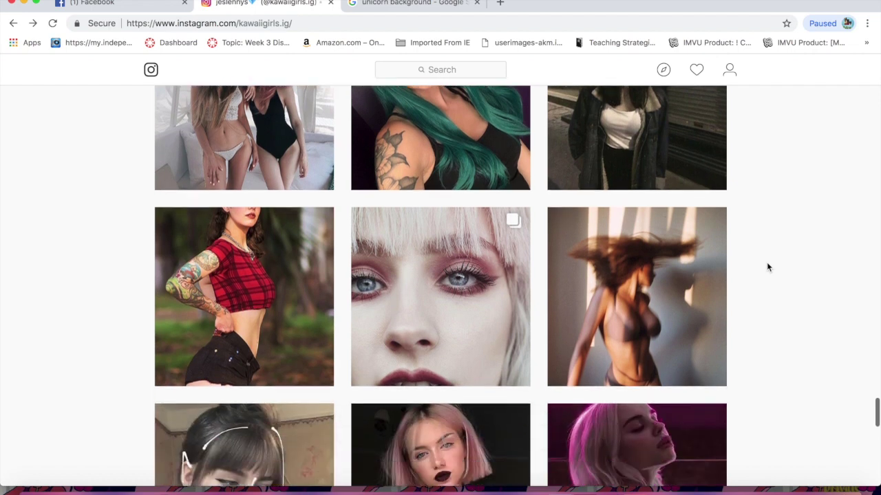
pyautogui.scroll(-3, 768, 267)
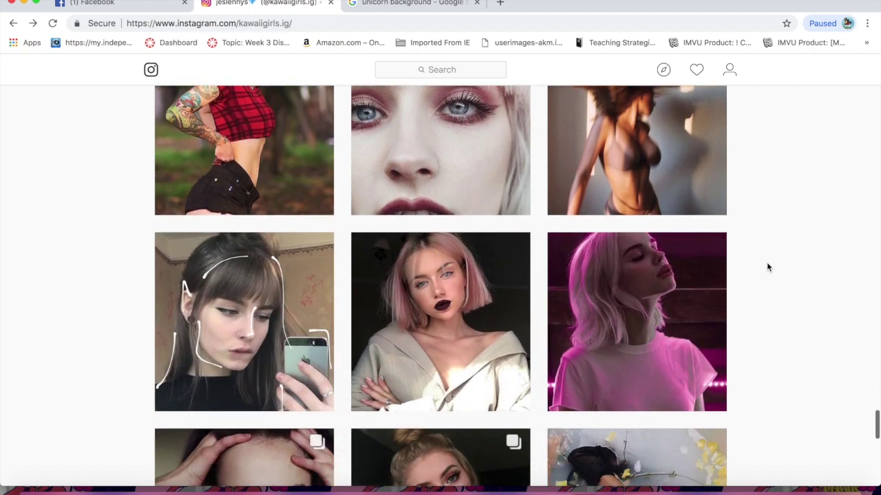
pyautogui.scroll(-10, 768, 267)
pyautogui.scroll(-2, 768, 267)
pyautogui.scroll(-3, 768, 267)
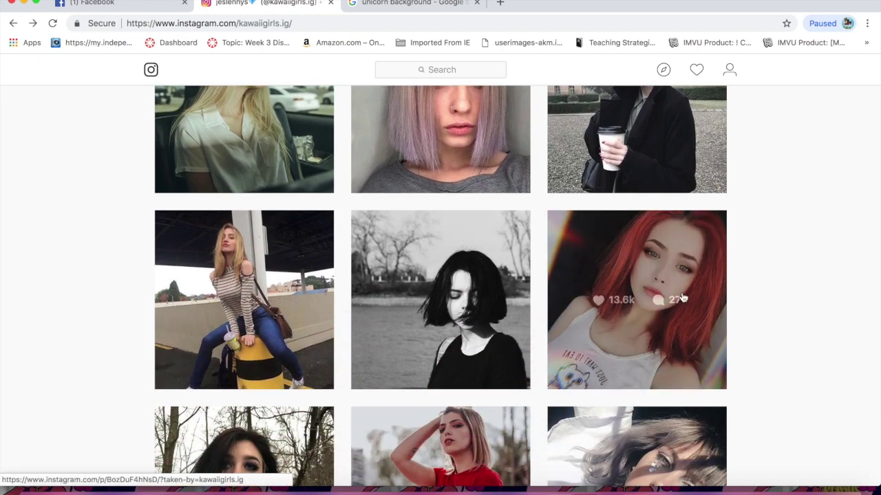
pyautogui.click(682, 298)
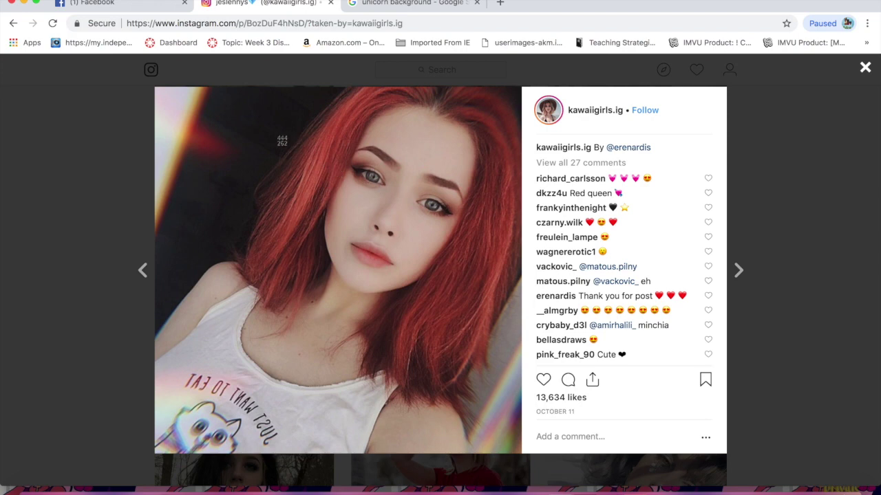
pyautogui.moveTo(158, 90); pyautogui.dragTo(521, 452)
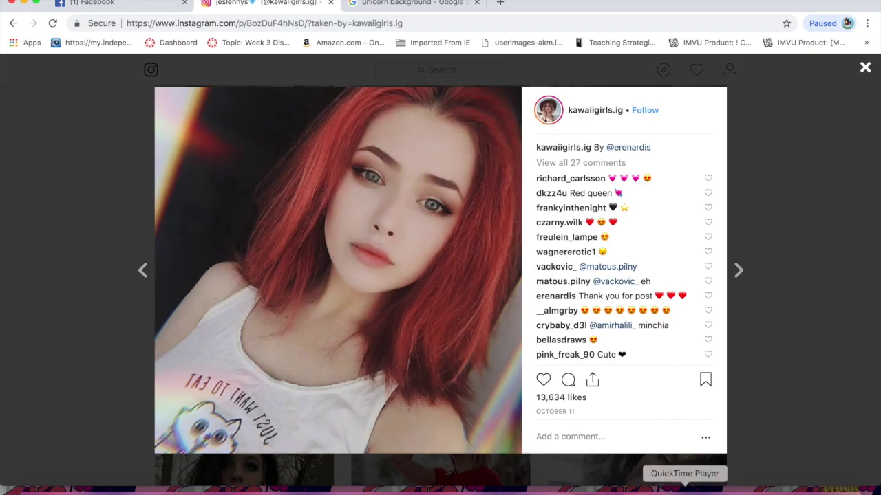
# Switch to GIMP and compare the open portrait with and without its Layer #4 edit.
pyautogui.click(560, 488)
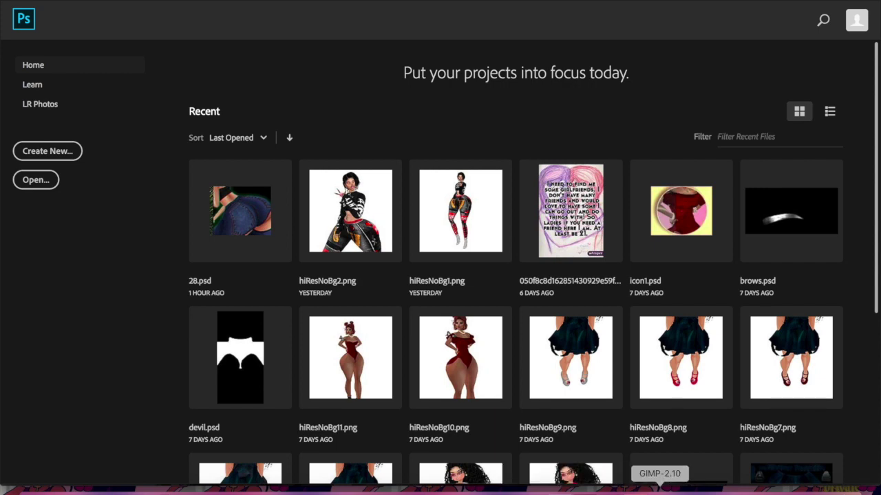
pyautogui.click(668, 488)
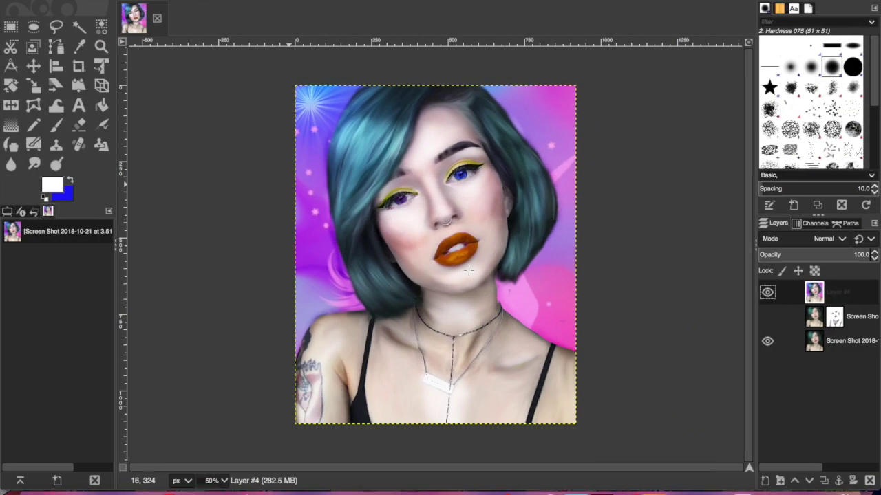
pyautogui.click(768, 293)
pyautogui.click(768, 293)
# Open Screen Shot 2018-10-21 at 4.51.27 PM.png from the Desktop, keeping its embedded color profile.
pyautogui.click(96, 0)
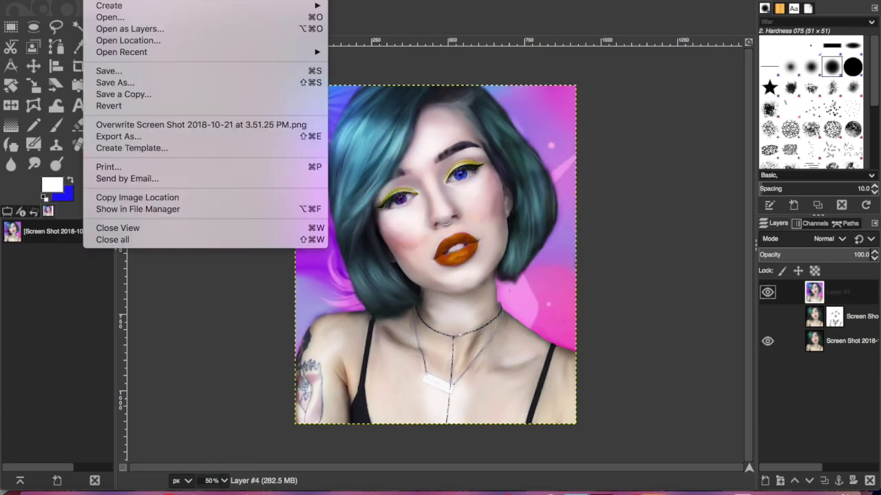
pyautogui.click(110, 17)
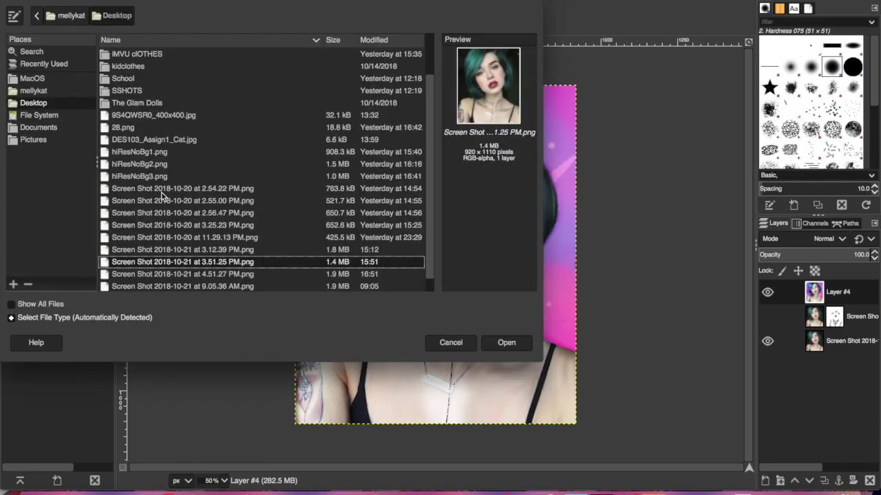
pyautogui.click(163, 192)
pyautogui.click(163, 202)
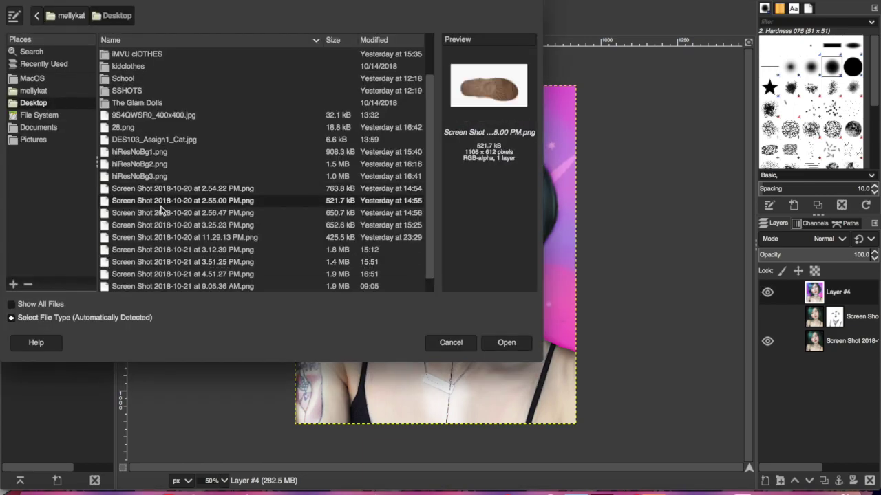
pyautogui.click(162, 214)
pyautogui.click(162, 225)
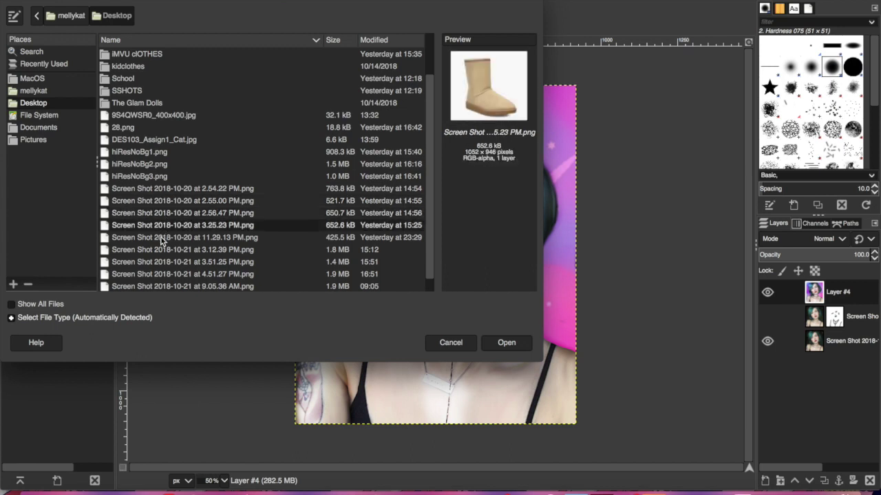
pyautogui.click(161, 238)
pyautogui.click(163, 250)
pyautogui.click(163, 265)
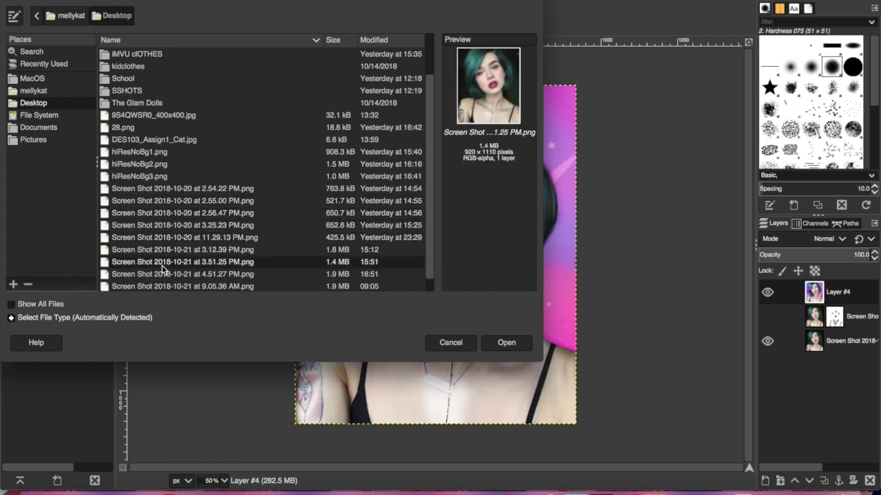
pyautogui.click(163, 274)
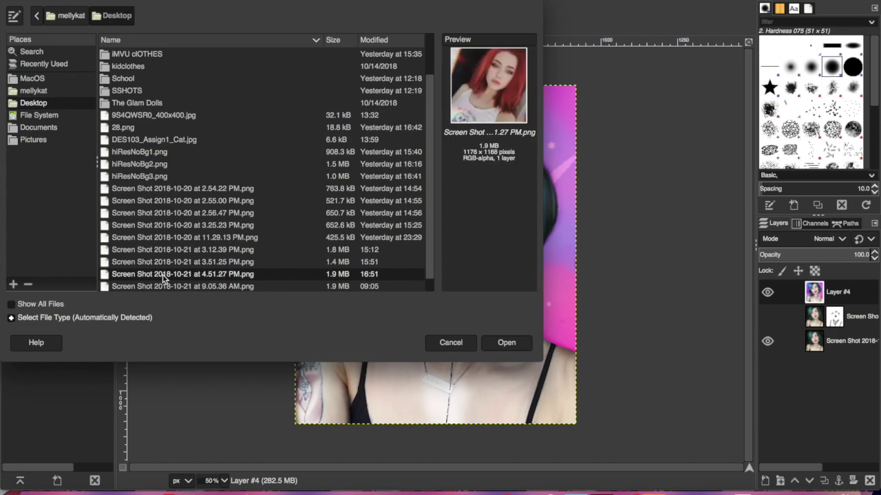
pyautogui.doubleClick(163, 275)
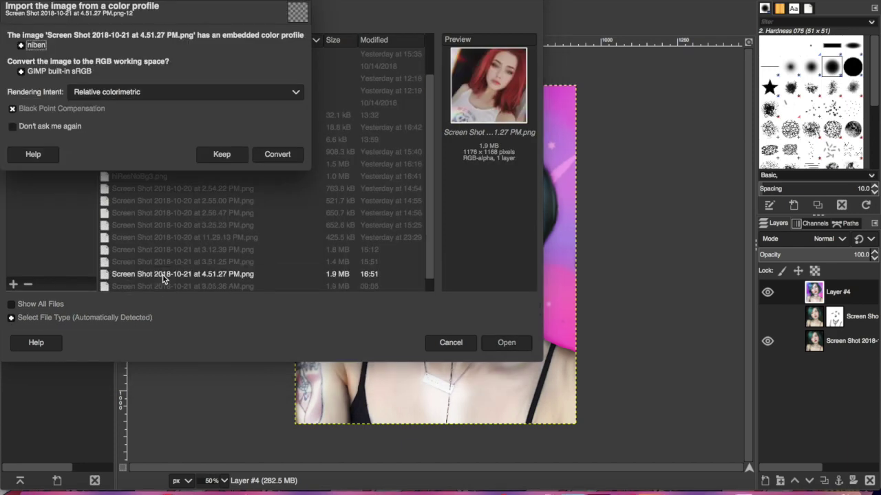
pyautogui.click(223, 153)
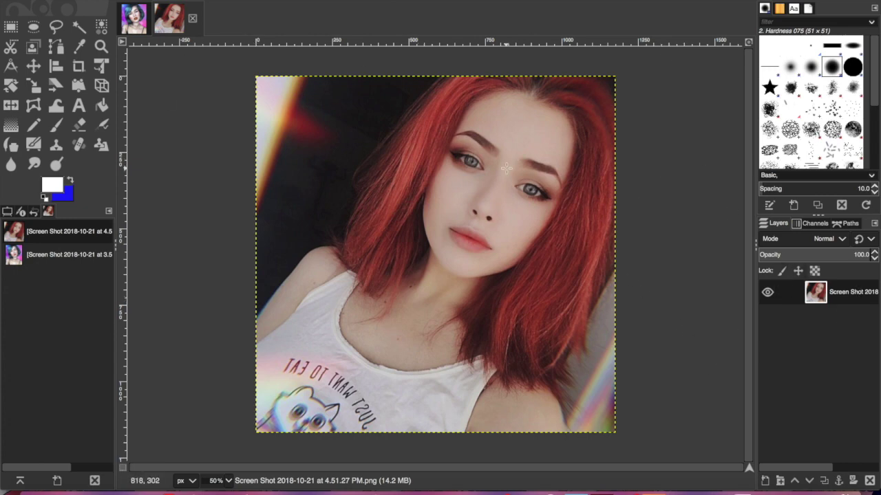
# Duplicate the photo layer and apply RGB Noise to the copy with Independent RGB and Linear RGB turned off.
pyautogui.moveTo(845, 288); pyautogui.dragTo(825, 481)
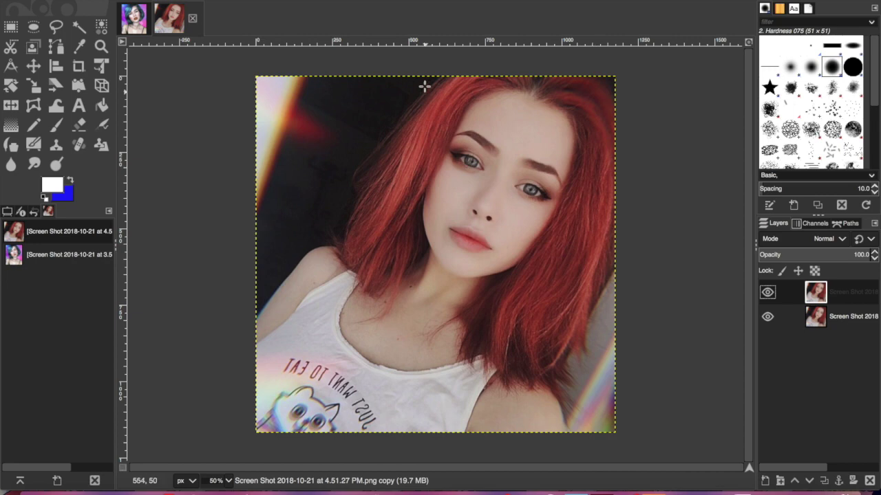
pyautogui.click(358, 1)
pyautogui.moveTo(384, 94)
pyautogui.click(575, 141)
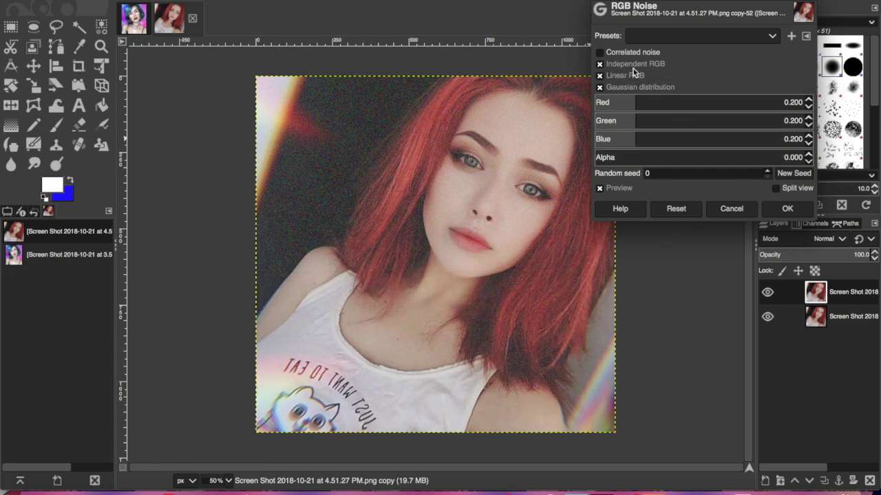
pyautogui.click(630, 64)
pyautogui.click(628, 75)
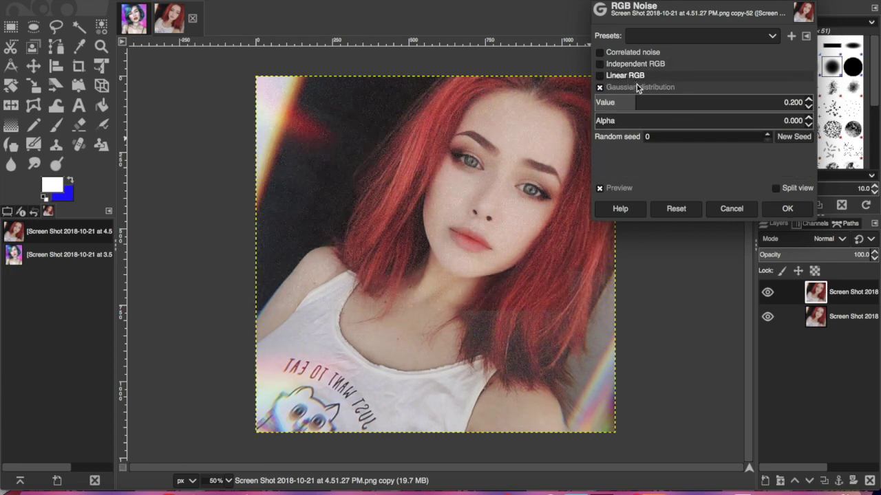
pyautogui.click(788, 209)
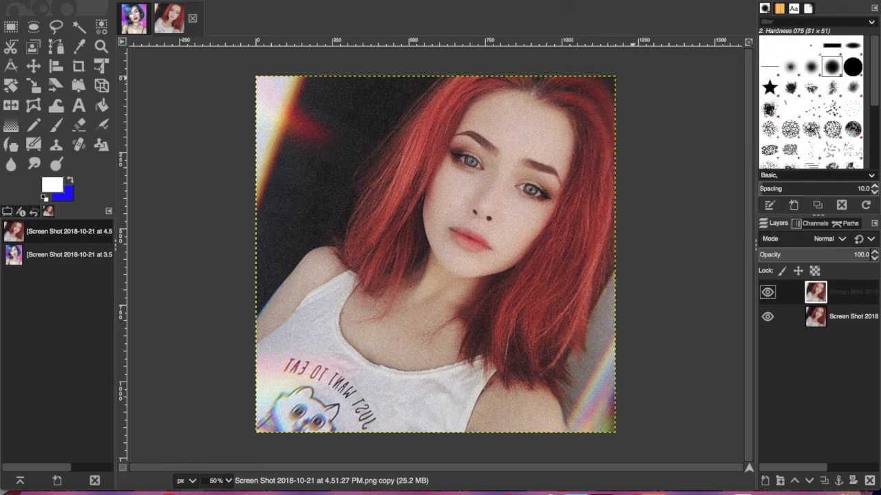
# Apply the Noise Reduction filter to the copied layer at strength 4.
pyautogui.click(356, 0)
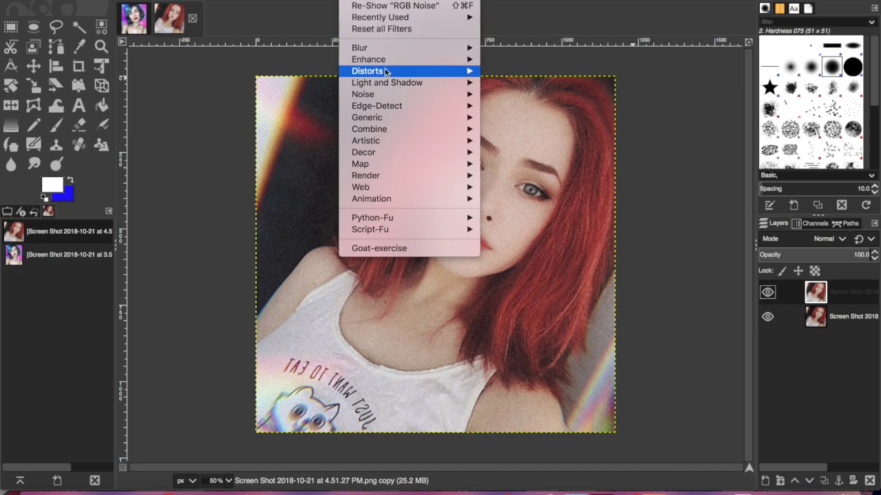
pyautogui.moveTo(386, 71)
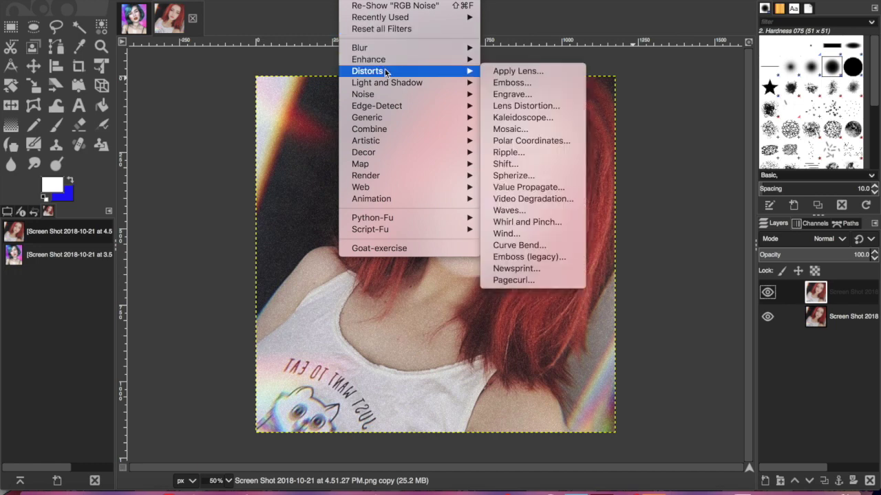
pyautogui.moveTo(396, 49)
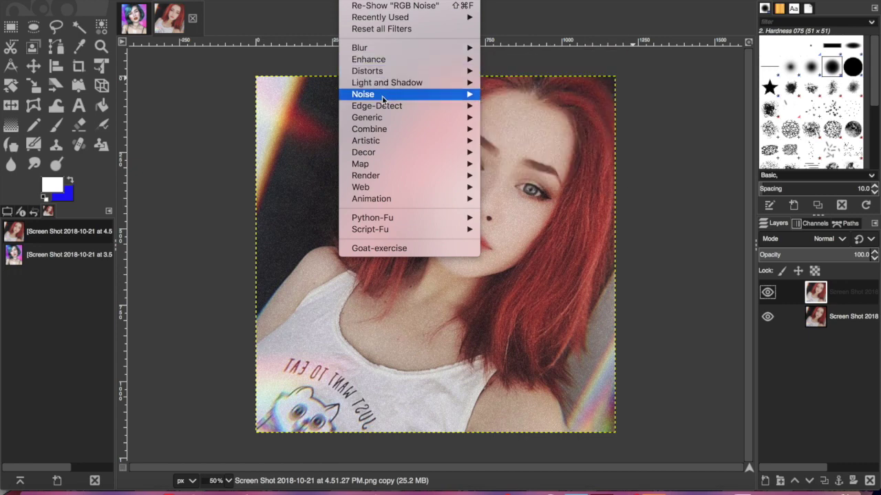
pyautogui.moveTo(377, 98)
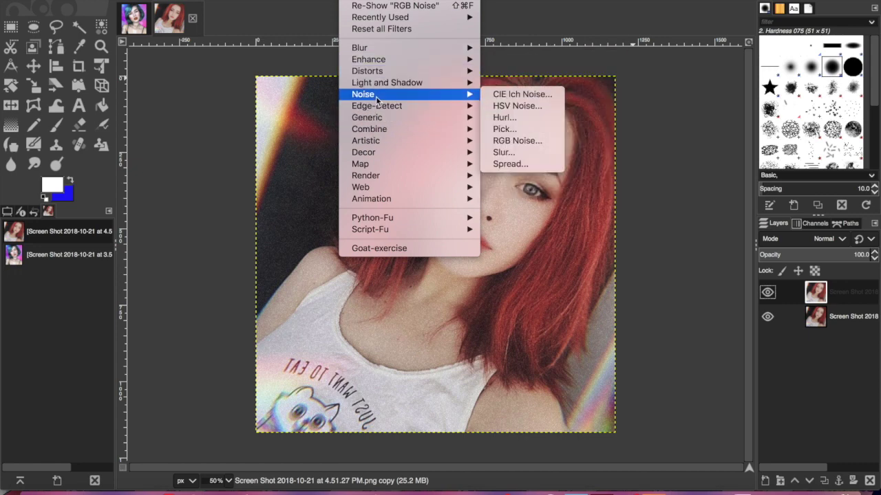
pyautogui.moveTo(396, 119)
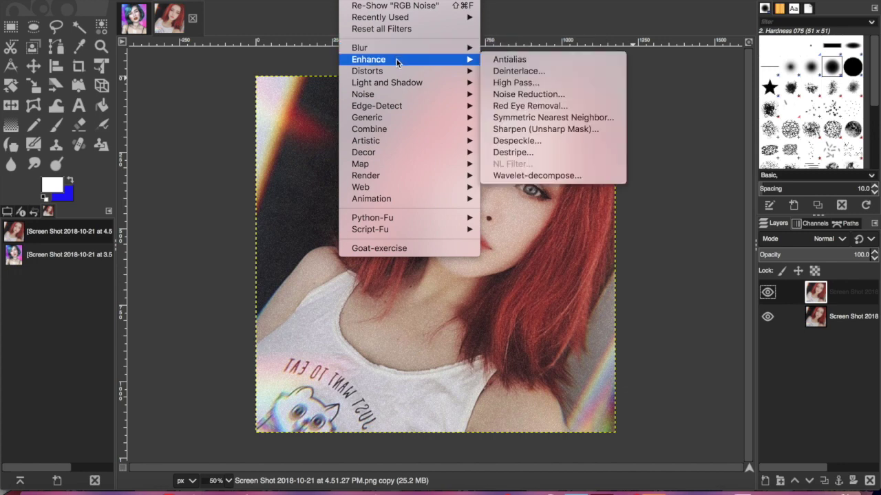
pyautogui.click(533, 95)
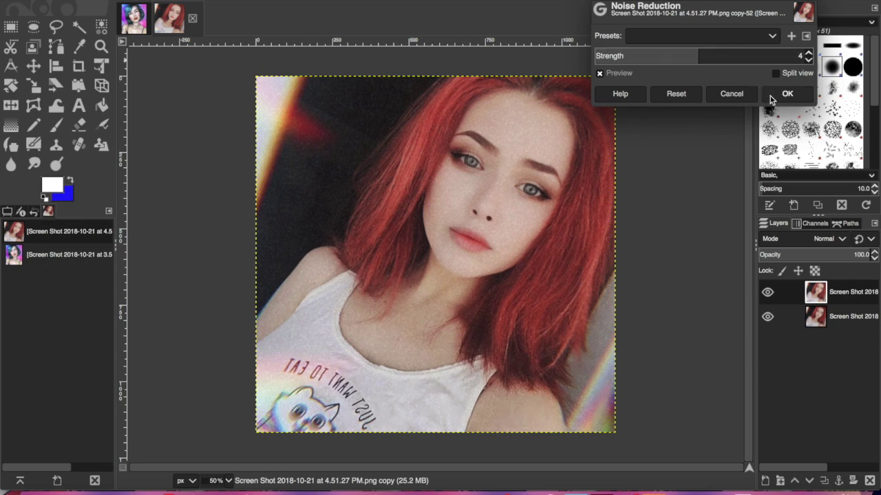
pyautogui.click(787, 94)
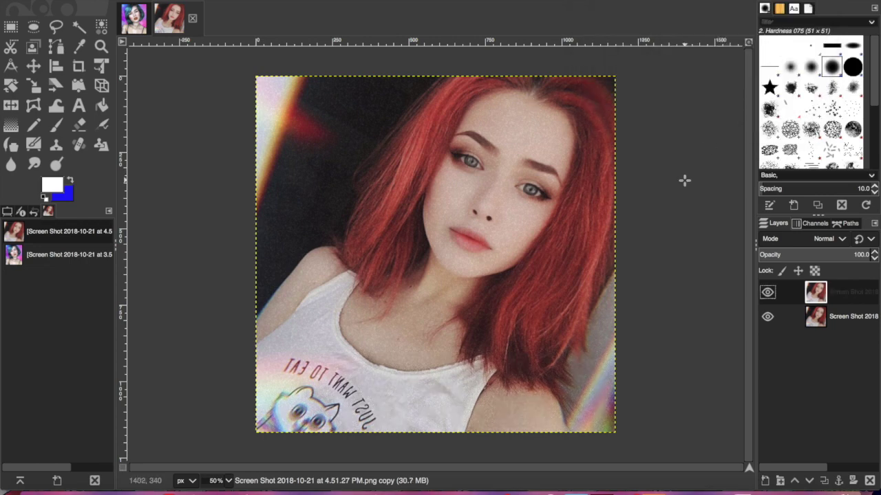
# Smooth the grainy skin on the forehead with the Smudge tool at 100% zoom, adjusting the brush size to fit.
pyautogui.click(33, 164)
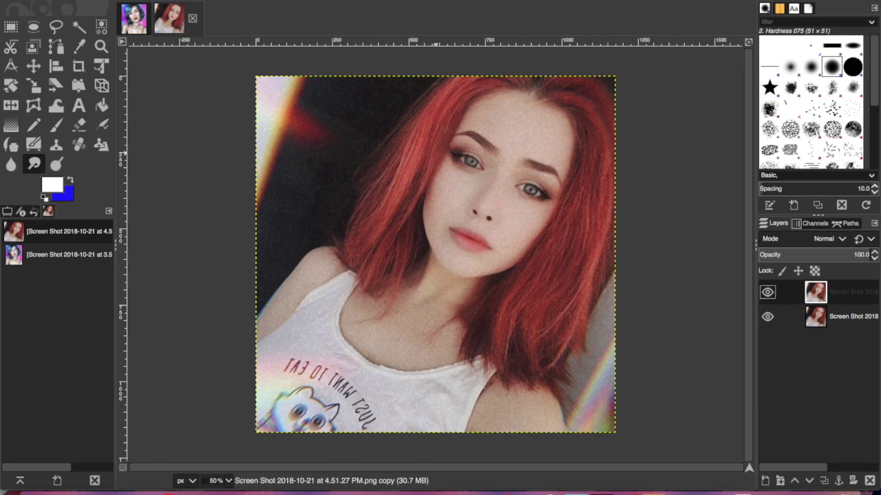
pyautogui.click(183, 0)
pyautogui.moveTo(203, 18)
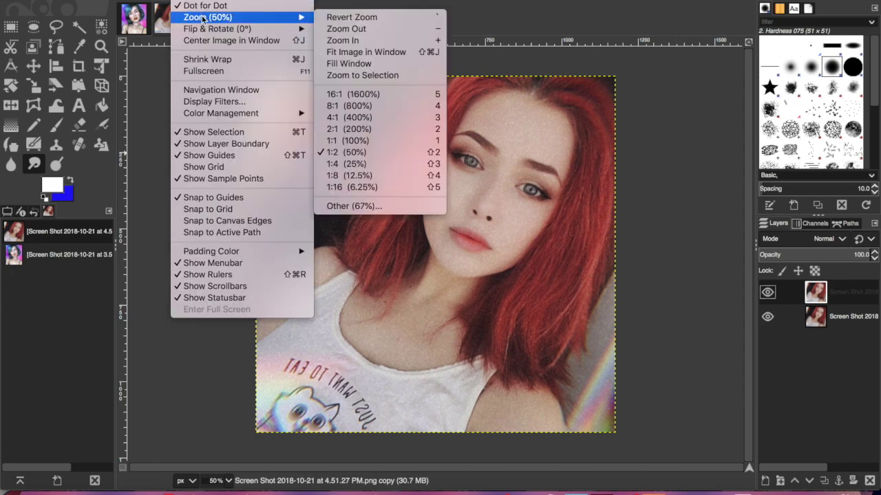
pyautogui.click(349, 41)
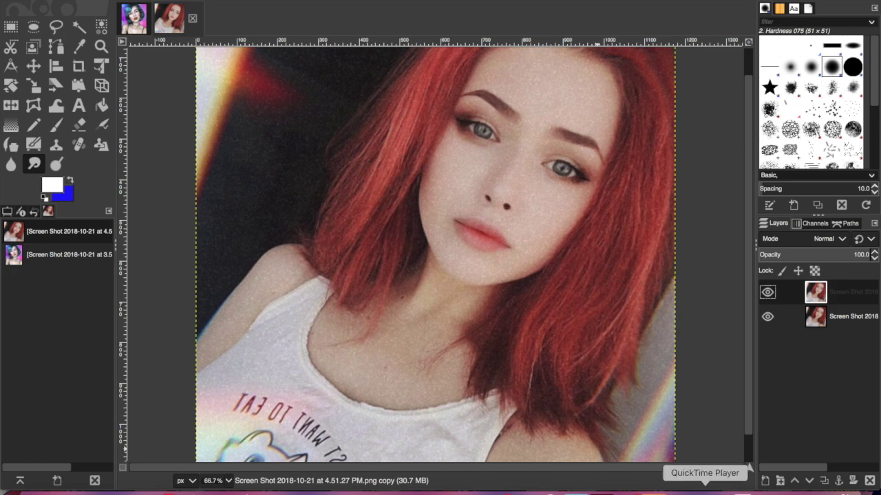
pyautogui.scroll(3, 549, 78)
pyautogui.press('[')
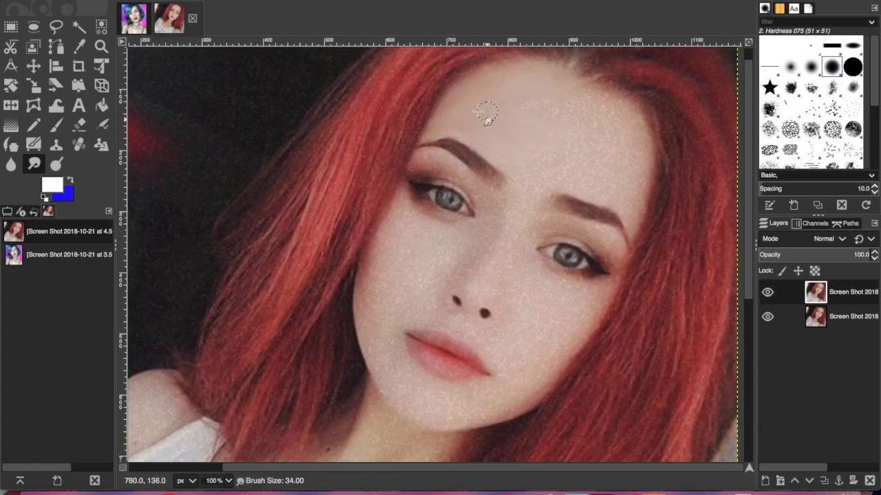
pyautogui.press('[')
pyautogui.press('[')
pyautogui.press('[')
pyautogui.press('[')
pyautogui.press('[')
pyautogui.press('[')
pyautogui.press('[')
pyautogui.press('[')
pyautogui.press('[')
pyautogui.press('[')
pyautogui.press('[')
pyautogui.press('[')
pyautogui.press('[')
pyautogui.press('[')
pyautogui.press('[')
pyautogui.press('[')
pyautogui.press('[')
pyautogui.press('[')
pyautogui.press('[')
pyautogui.press('[')
pyautogui.press(']')
pyautogui.press(']')
pyautogui.press(']')
pyautogui.press(']')
pyautogui.press(']')
pyautogui.press(']')
pyautogui.press(']')
pyautogui.press(']')
pyautogui.press(']')
pyautogui.press(']')
pyautogui.press(']')
pyautogui.press(']')
pyautogui.press(']')
pyautogui.press(']')
pyautogui.press(']')
pyautogui.press(']')
pyautogui.press(']')
pyautogui.press(']')
pyautogui.press(']')
pyautogui.press(']')
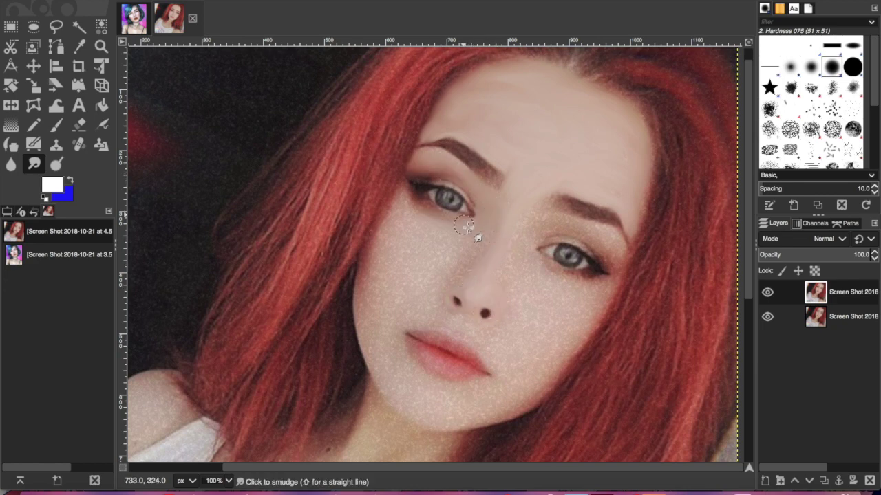
# Smudge the skin around the eyes, nose, cheeks and chin smooth, resizing the brush for narrow and wide areas.
pyautogui.press('[')
pyautogui.press('[')
pyautogui.press('[')
pyautogui.press('[')
pyautogui.press('[')
pyautogui.press('[')
pyautogui.press('[')
pyautogui.press('[')
pyautogui.press('[')
pyautogui.press(']')
pyautogui.press(']')
pyautogui.press(']')
pyautogui.press(']')
pyautogui.press(']')
pyautogui.press(']')
pyautogui.press(']')
pyautogui.press(']')
pyautogui.press(']')
pyautogui.press(']')
pyautogui.press(']')
pyautogui.press(']')
pyautogui.press(']')
pyautogui.press(']')
pyautogui.press(']')
pyautogui.press(']')
pyautogui.press(']')
pyautogui.press(']')
pyautogui.press(']')
pyautogui.moveTo(400, 217)
pyautogui.mouseDown()
pyautogui.moveTo(426, 275)
pyautogui.moveTo(396, 350)
pyautogui.moveTo(432, 388)
pyautogui.moveTo(409, 393)
pyautogui.moveTo(482, 413)
pyautogui.mouseUp()
pyautogui.moveTo(580, 320)
pyautogui.mouseDown()
pyautogui.moveTo(589, 282)
pyautogui.moveTo(554, 277)
pyautogui.moveTo(600, 229)
pyautogui.moveTo(609, 286)
pyautogui.moveTo(542, 230)
pyautogui.moveTo(508, 322)
pyautogui.moveTo(456, 301)
pyautogui.moveTo(512, 298)
pyautogui.moveTo(452, 268)
pyautogui.moveTo(552, 297)
pyautogui.moveTo(514, 370)
pyautogui.moveTo(505, 364)
pyautogui.moveTo(523, 359)
pyautogui.moveTo(405, 362)
pyautogui.moveTo(502, 373)
pyautogui.moveTo(543, 265)
pyautogui.mouseUp()
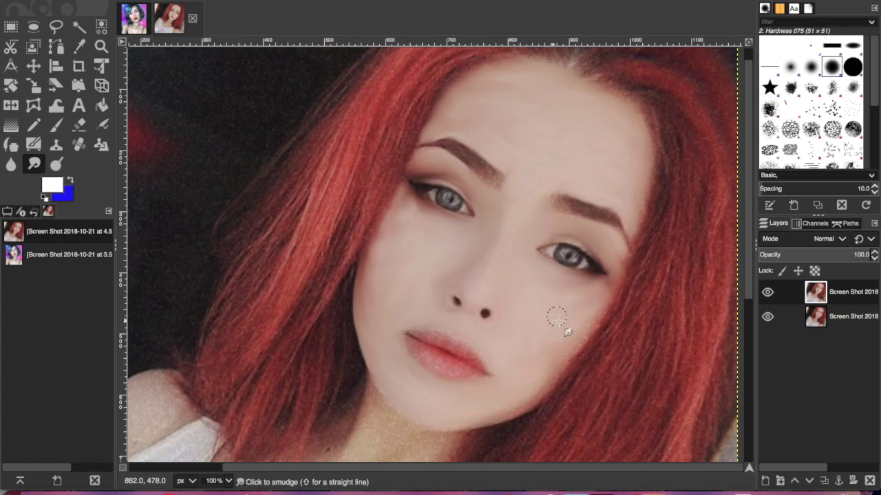
# Smudge the grainy skin on the neck, chest, shoulders and arms smooth.
pyautogui.scroll(-5, 544, 265)
pyautogui.moveTo(229, 272)
pyautogui.mouseDown()
pyautogui.moveTo(302, 413)
pyautogui.moveTo(423, 335)
pyautogui.moveTo(220, 351)
pyautogui.moveTo(234, 296)
pyautogui.mouseUp()
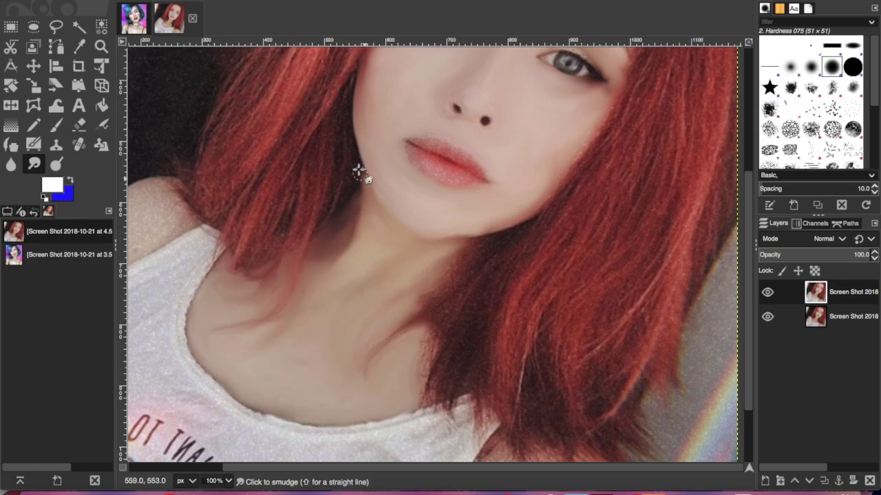
pyautogui.hscroll(-5, 359, 171)
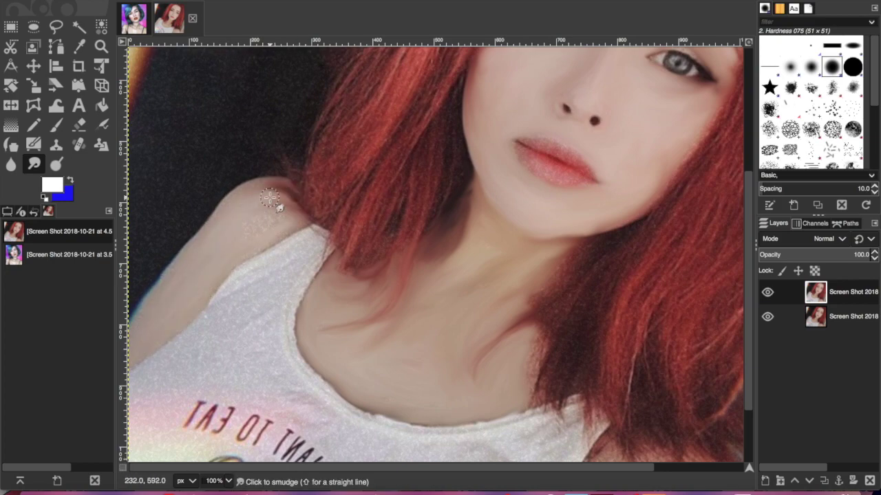
pyautogui.hscroll(5, 270, 198)
pyautogui.scroll(-4, 270, 199)
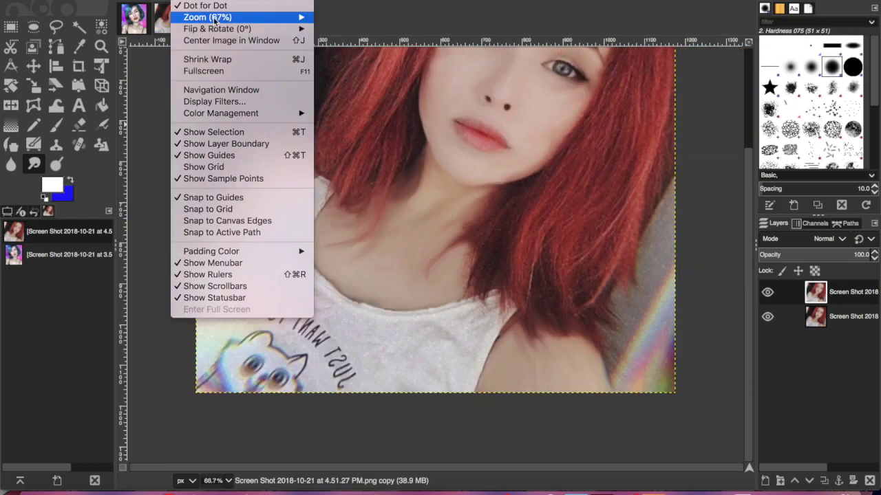
# Smudge the red hair on both sides of the face along its strands into soft, painted-looking locks.
pyautogui.scroll(5, 599, 89)
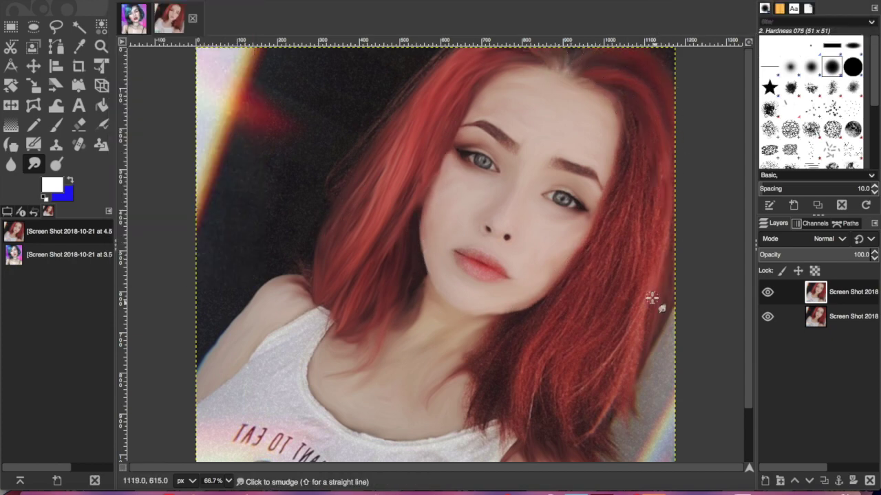
pyautogui.scroll(-2, 599, 413)
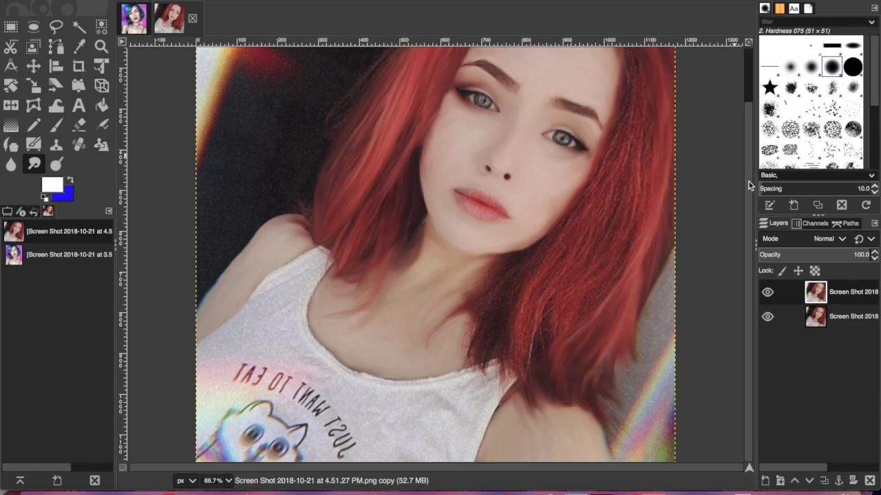
pyautogui.scroll(1, 665, 255)
pyautogui.moveTo(580, 258)
pyautogui.mouseDown()
pyautogui.moveTo(461, 348)
pyautogui.moveTo(471, 389)
pyautogui.moveTo(491, 401)
pyautogui.moveTo(524, 346)
pyautogui.mouseUp()
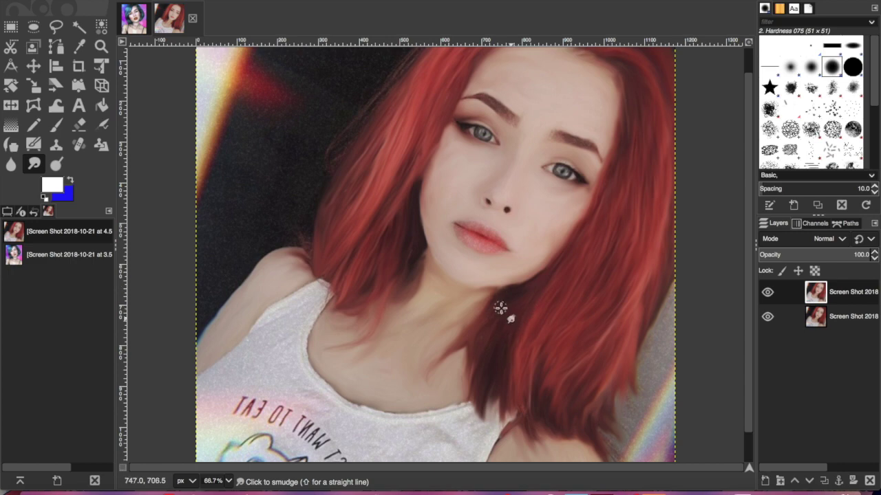
# Apply the Oilify filter to the smudged layer with mask radius 4, exponent 7 and 130 intensities.
pyautogui.click(216, 1)
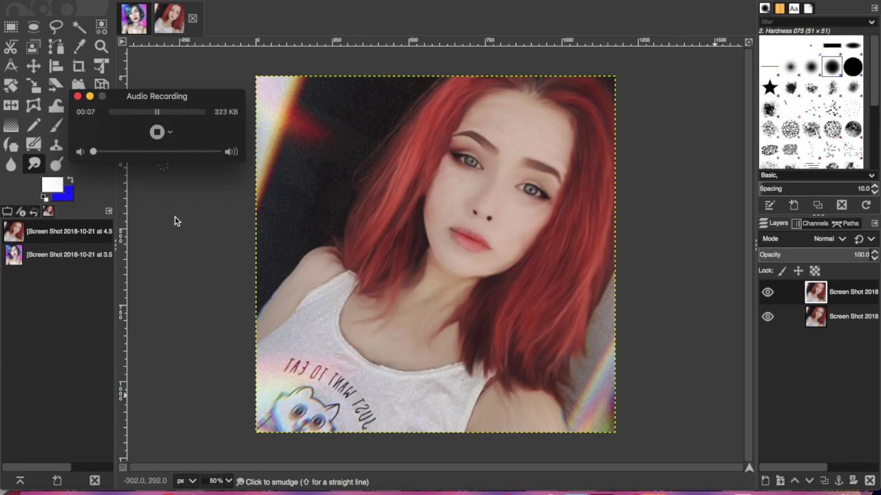
pyautogui.click(633, 125)
pyautogui.click(356, 0)
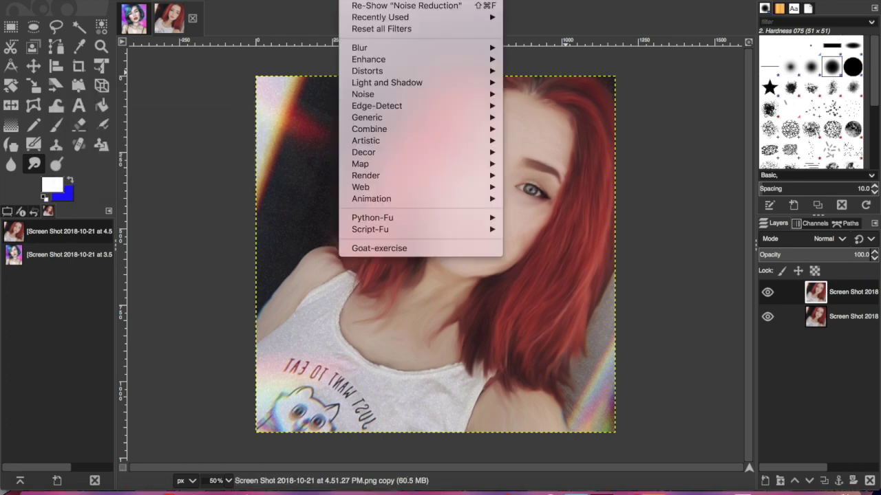
pyautogui.moveTo(402, 80)
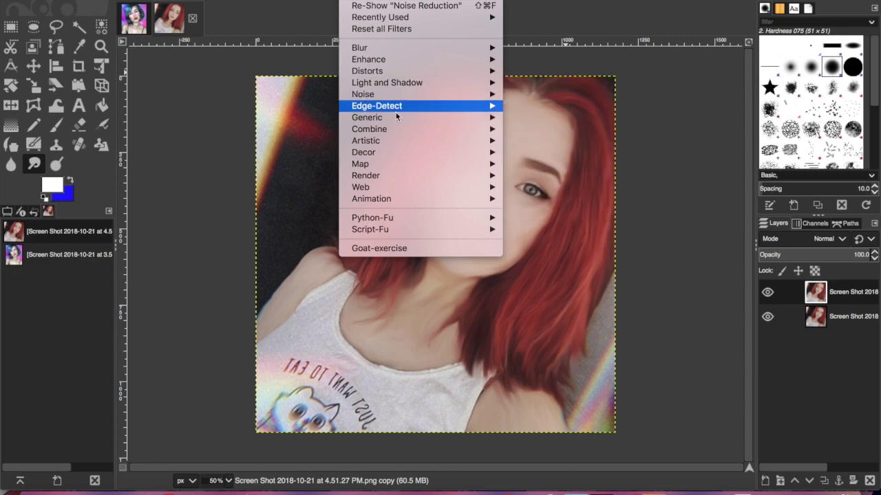
pyautogui.moveTo(393, 141)
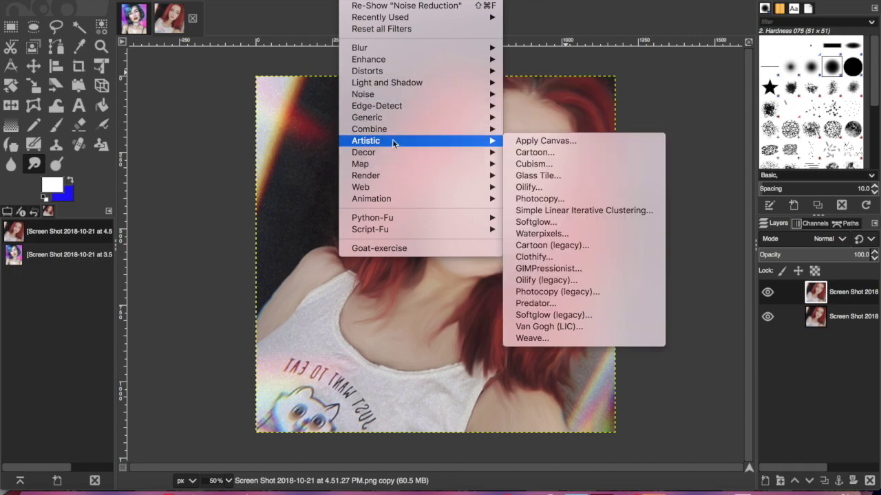
pyautogui.click(535, 192)
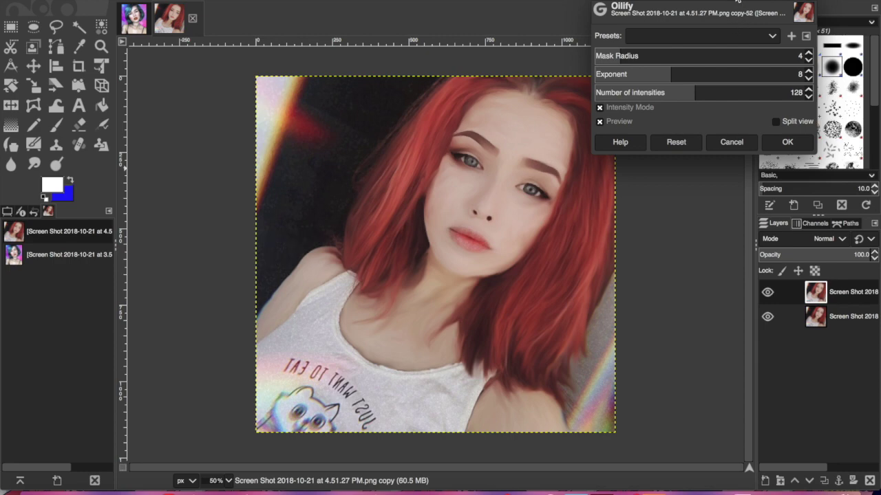
pyautogui.moveTo(738, 0); pyautogui.dragTo(764, 17)
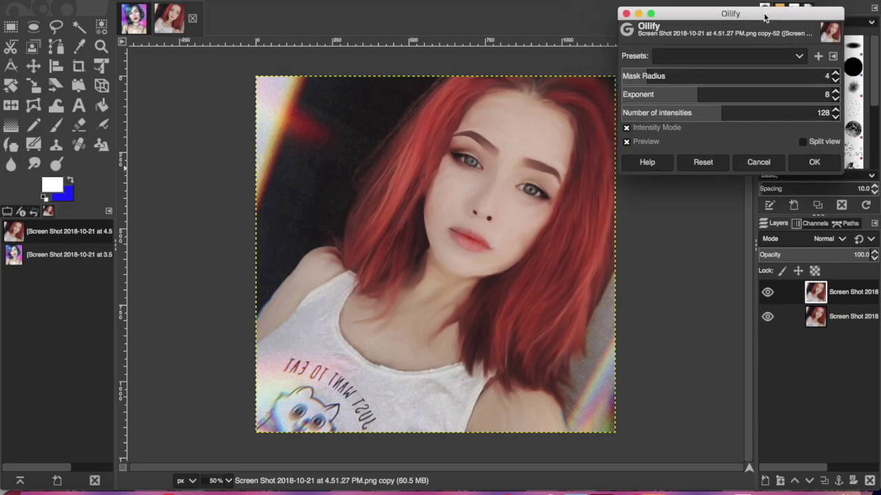
pyautogui.click(836, 80)
pyautogui.click(836, 80)
pyautogui.click(836, 80)
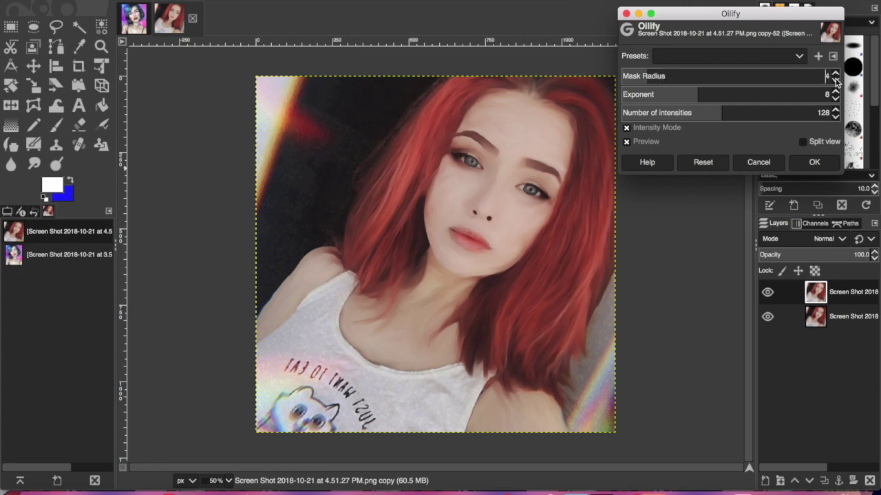
pyautogui.click(835, 92)
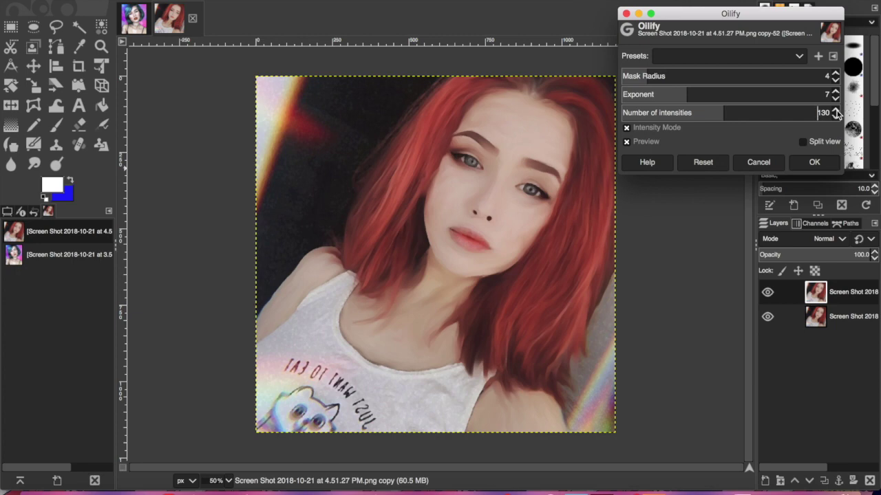
pyautogui.click(816, 162)
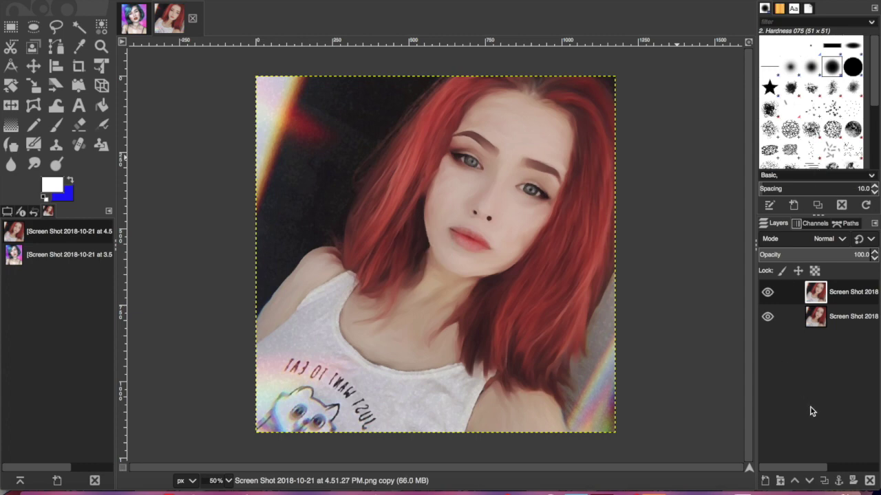
# Add a white layer mask to the oilified layer.
pyautogui.click(852, 480)
pyautogui.click(850, 477)
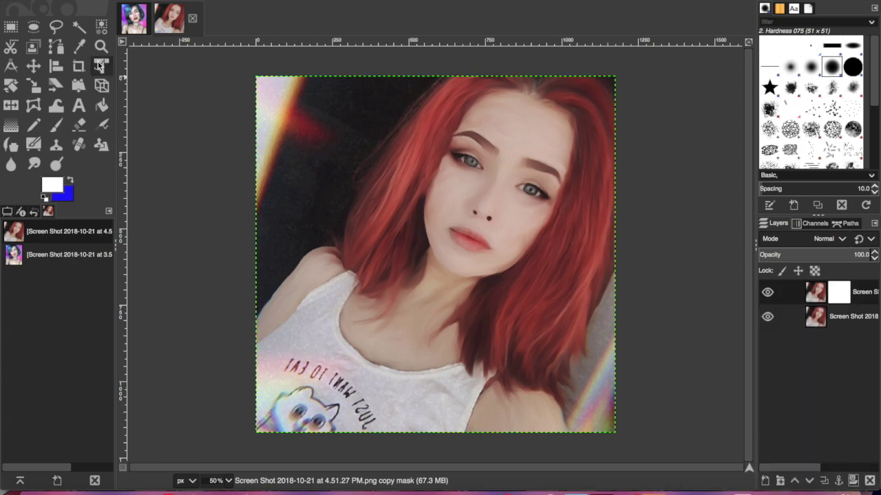
pyautogui.click(216, 1)
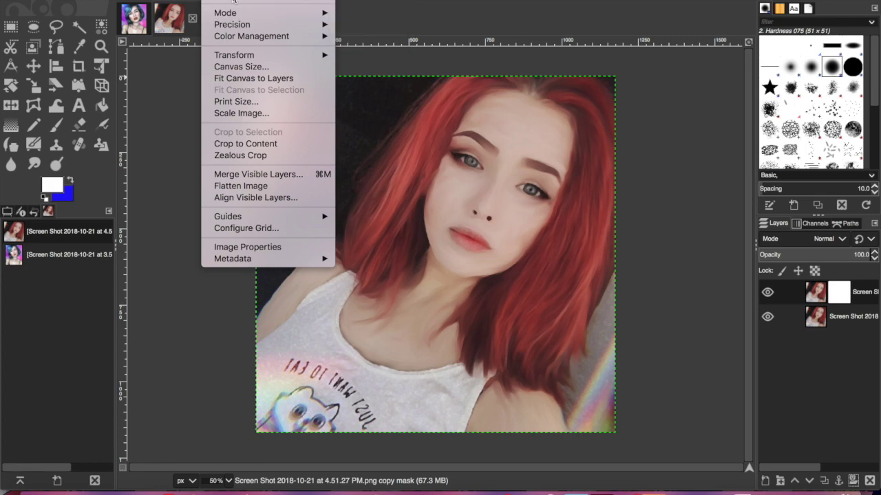
pyautogui.moveTo(237, 16)
pyautogui.moveTo(154, 1)
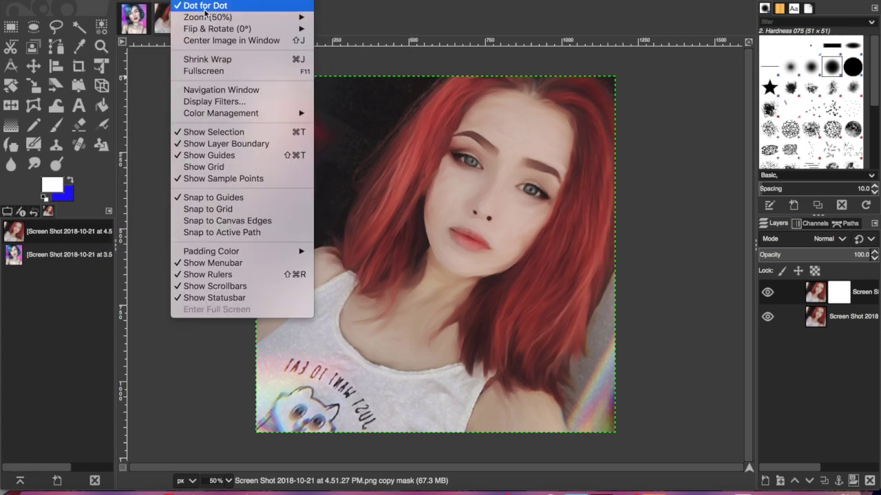
pyautogui.moveTo(206, 19)
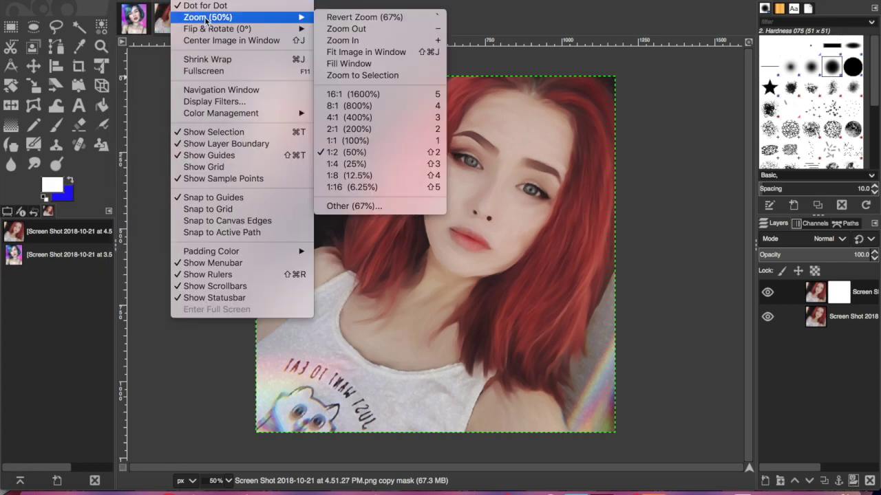
pyautogui.click(365, 40)
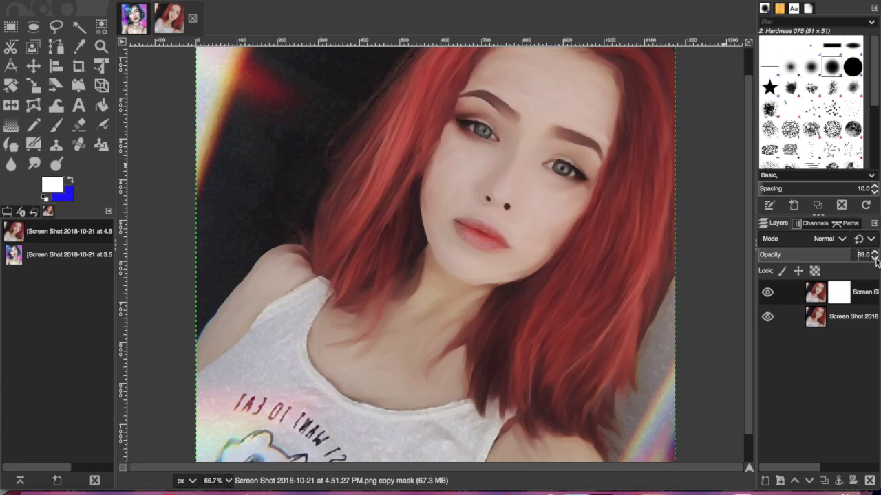
# Try lowering the masked layer's opacity to 51, and restore it to 100.
pyautogui.scroll(-12, 876, 259)
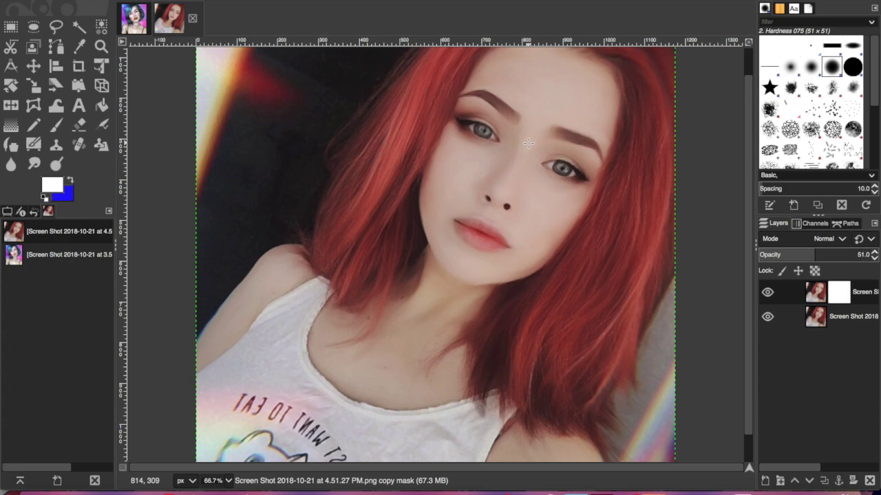
pyautogui.click(874, 256)
pyautogui.moveTo(829, 256); pyautogui.dragTo(822, 260)
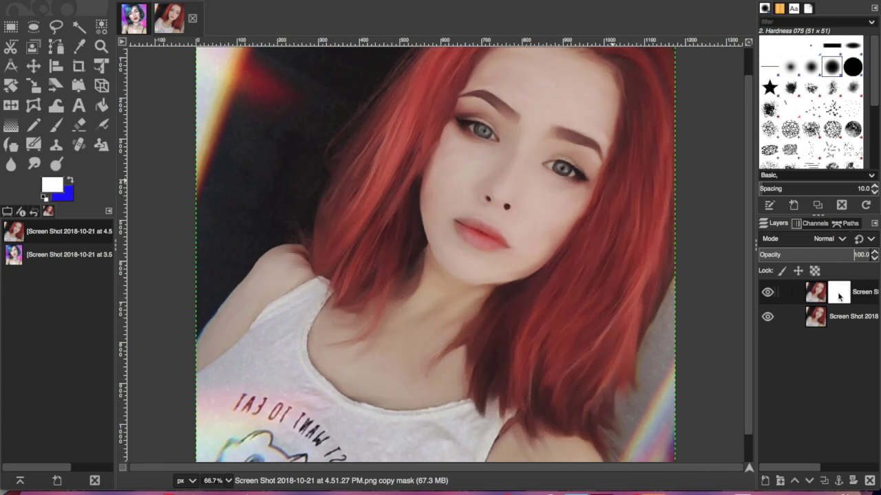
# Paint the layer mask black over the eyes, nostrils and lips with the Paintbrush, using the default colors and a brush size around 41.
pyautogui.click(839, 295)
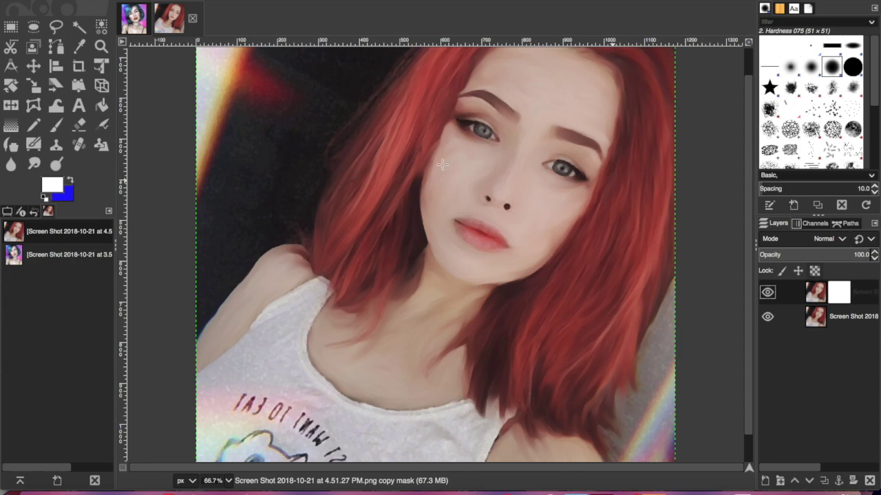
pyautogui.click(43, 199)
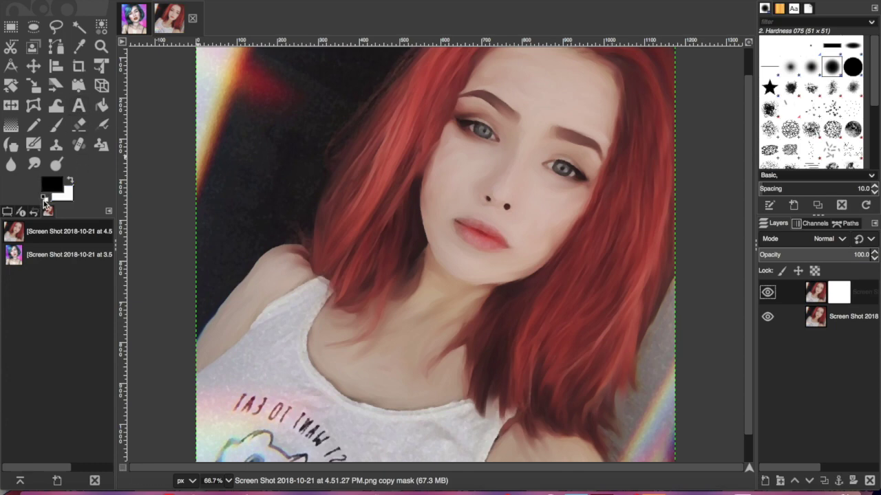
pyautogui.click(60, 125)
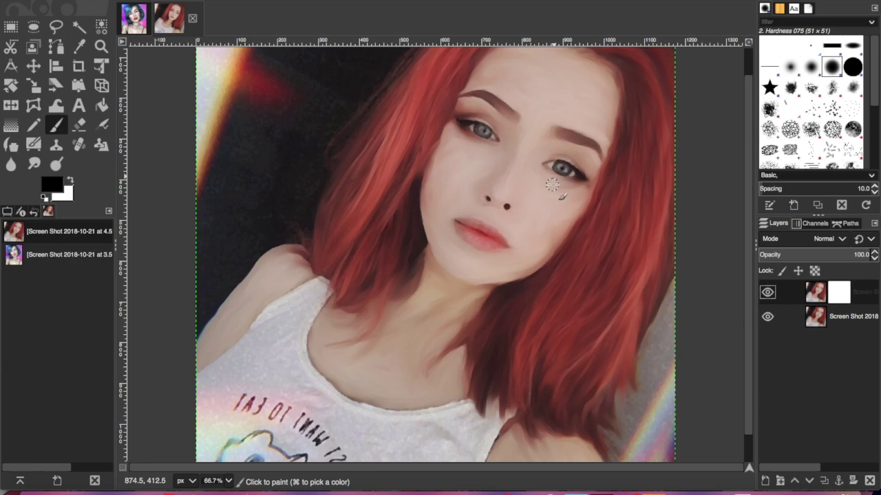
pyautogui.press('[')
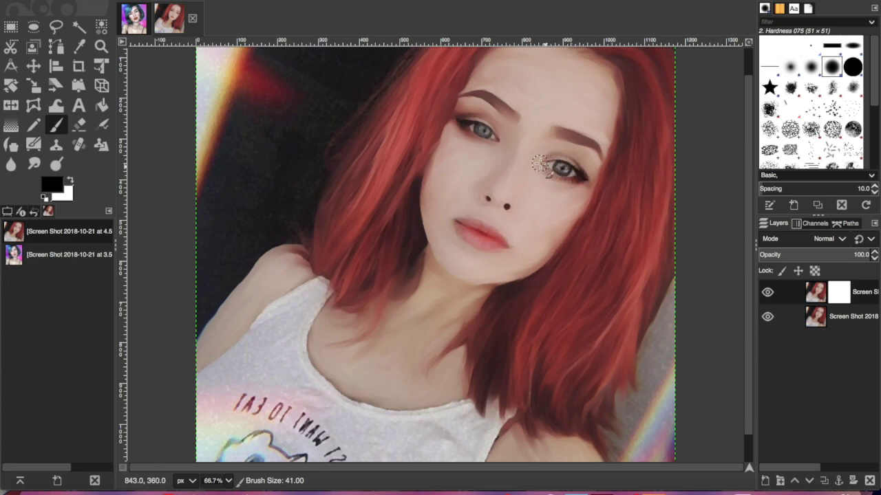
pyautogui.click(577, 170)
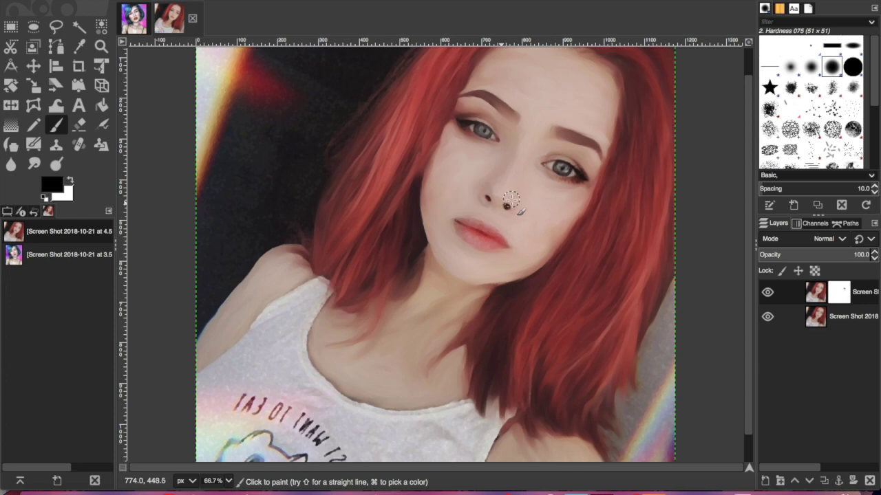
pyautogui.moveTo(494, 243)
pyautogui.mouseDown()
pyautogui.moveTo(459, 224)
pyautogui.moveTo(472, 241)
pyautogui.moveTo(498, 243)
pyautogui.moveTo(462, 228)
pyautogui.mouseUp()
pyautogui.moveTo(493, 137)
pyautogui.mouseDown()
pyautogui.moveTo(457, 120)
pyautogui.moveTo(499, 141)
pyautogui.moveTo(490, 122)
pyautogui.moveTo(461, 118)
pyautogui.moveTo(499, 150)
pyautogui.mouseUp()
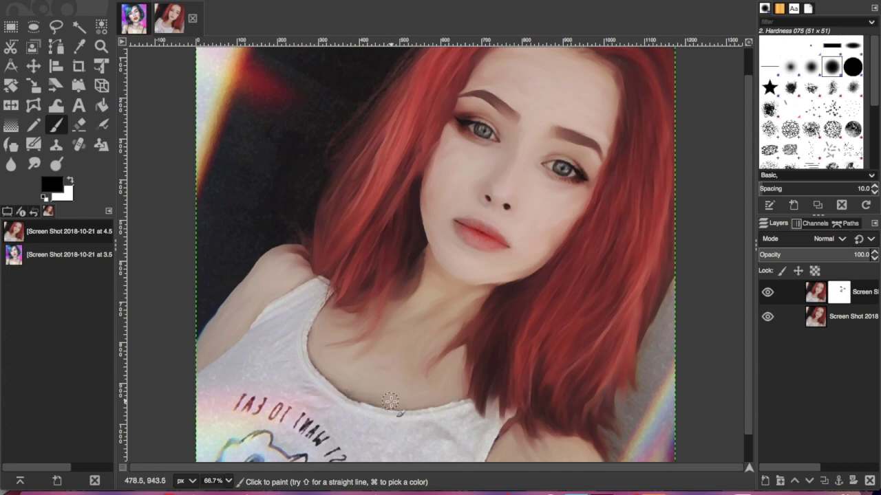
# Try painting the mask along the tank top's neckline and undo those strokes.
pyautogui.click(121, 2)
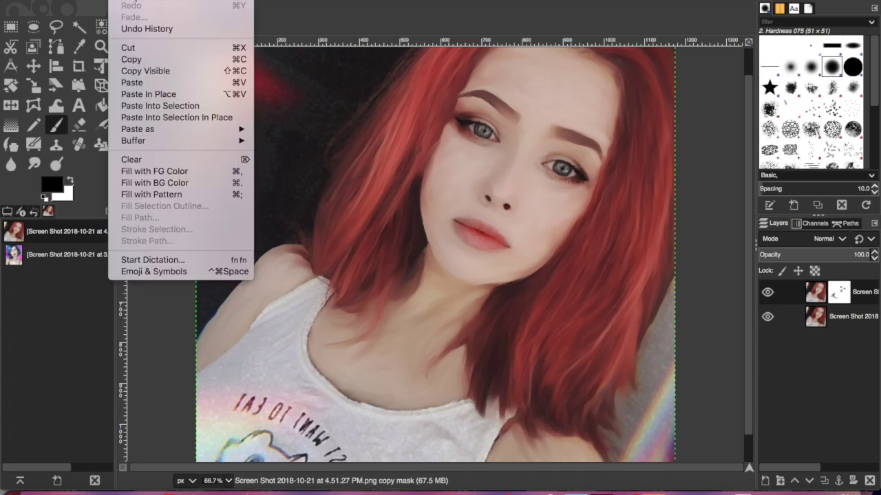
pyautogui.click(134, 1)
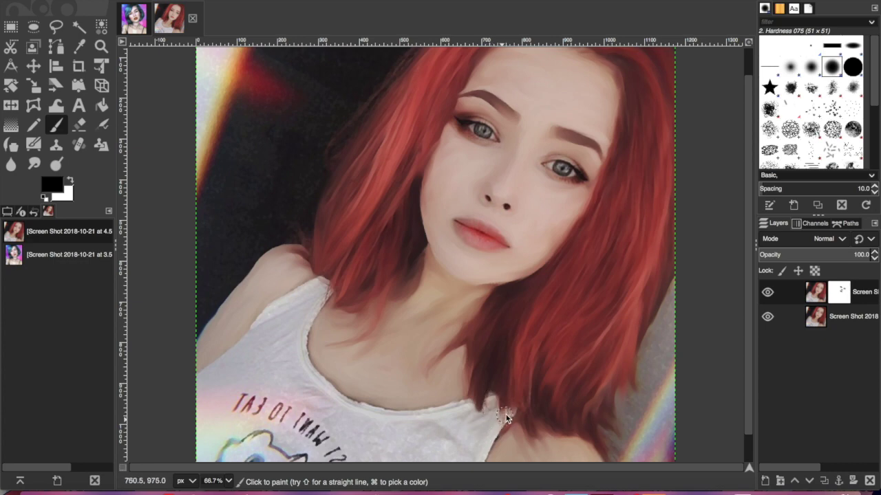
pyautogui.click(148, 1)
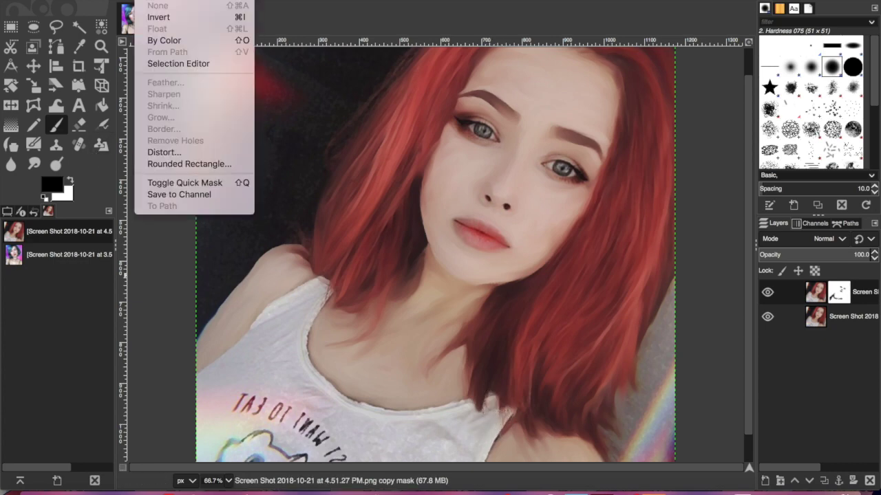
pyautogui.click(136, 2)
pyautogui.press('super+z')
pyautogui.press('super+z')
pyautogui.press('super+z')
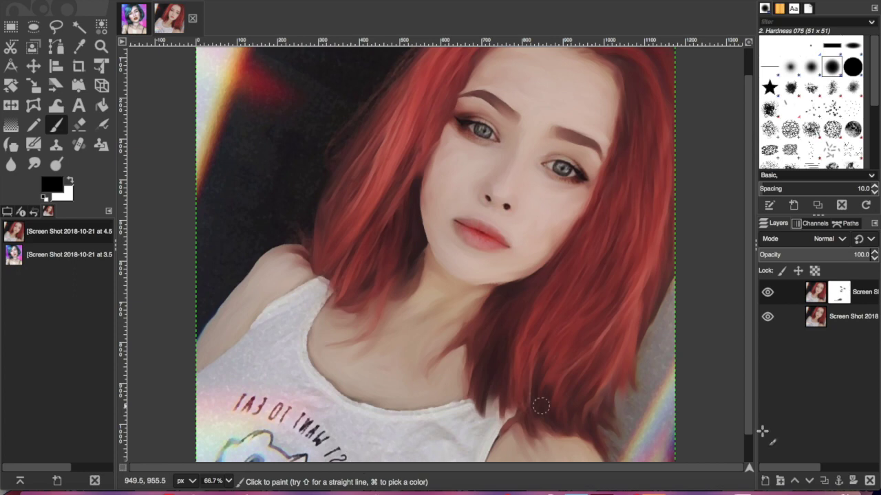
# Paint the layer mask black over the cat print and lettering on the shirt with a brush size of about 54.
pyautogui.scroll(-2, 747, 452)
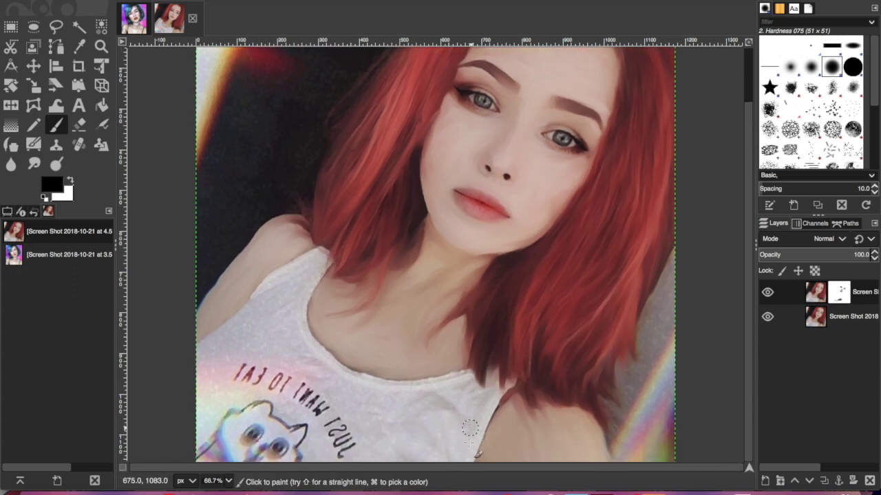
pyautogui.moveTo(305, 428)
pyautogui.mouseDown()
pyautogui.moveTo(231, 471)
pyautogui.moveTo(203, 387)
pyautogui.moveTo(211, 422)
pyautogui.moveTo(316, 461)
pyautogui.moveTo(326, 419)
pyautogui.mouseUp()
pyautogui.press('[')
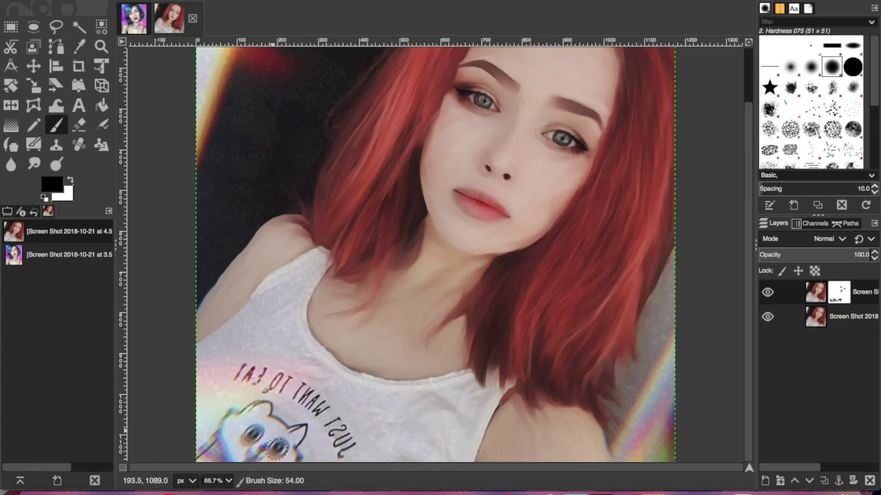
pyautogui.moveTo(212, 354)
pyautogui.mouseDown()
pyautogui.moveTo(313, 261)
pyautogui.moveTo(304, 325)
pyautogui.moveTo(340, 375)
pyautogui.moveTo(414, 390)
pyautogui.mouseUp()
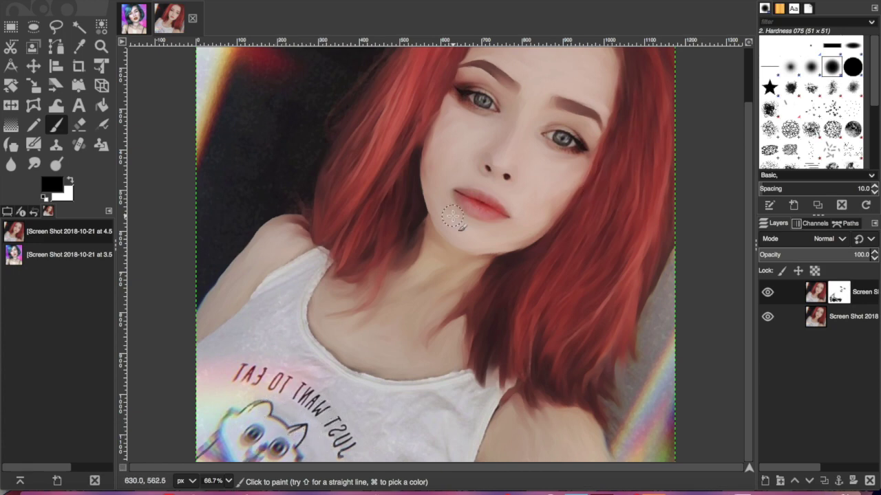
# Paint the layer mask black around the jawline and the hair strands at the neck, and undo the last strokes.
pyautogui.press(']')
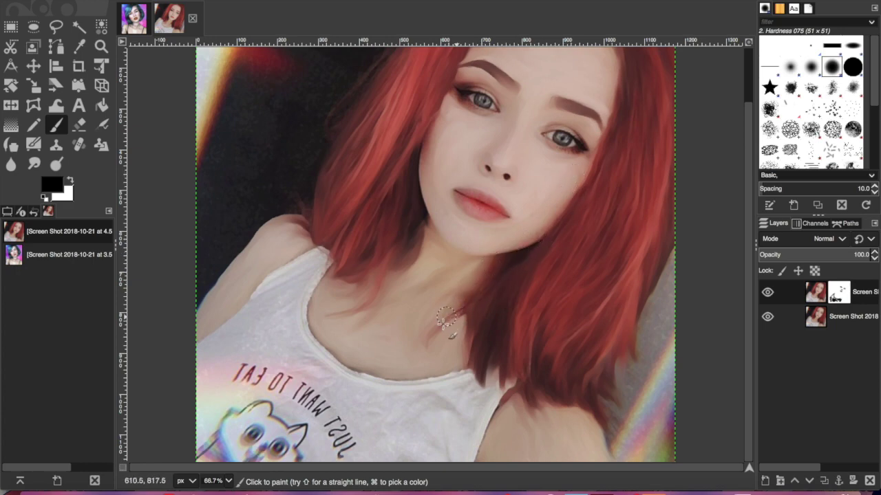
pyautogui.moveTo(442, 336); pyautogui.dragTo(442, 340)
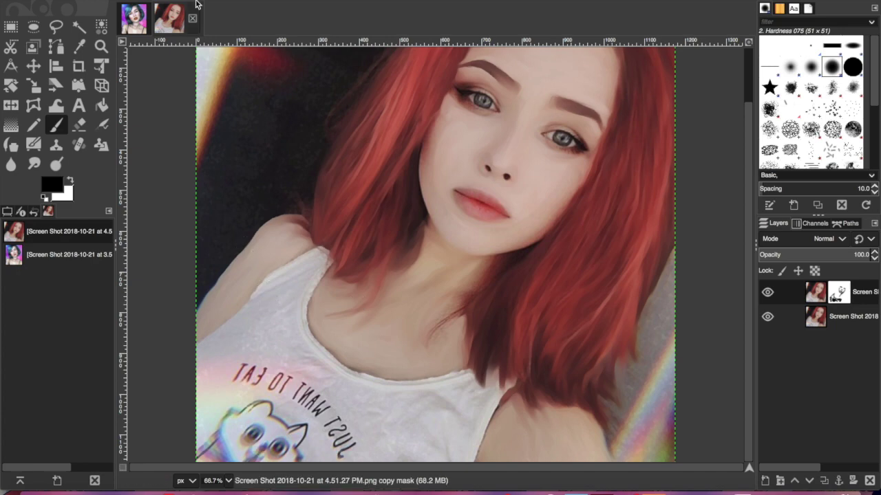
pyautogui.click(123, 1)
pyautogui.click(127, 0)
pyautogui.click(128, 1)
pyautogui.click(128, 1)
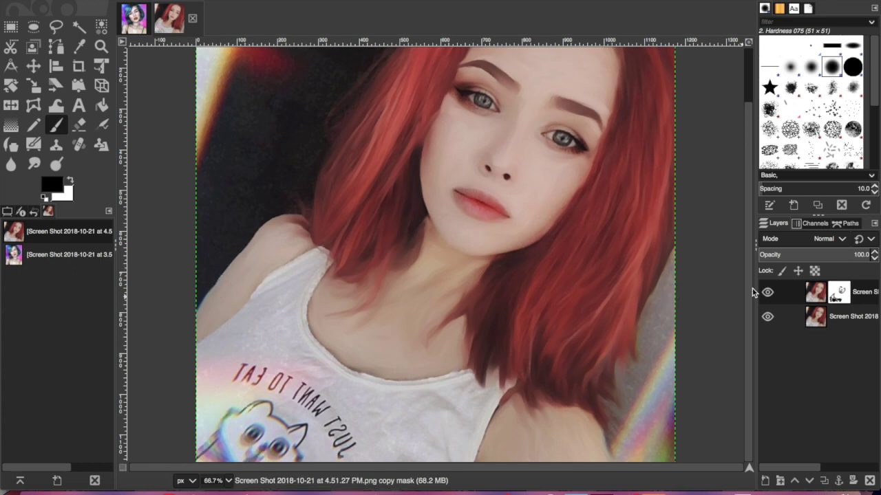
# Apply the layer mask to the top portrait layer, and toggle that layer's visibility to compare it with the original.
pyautogui.click(181, 1)
pyautogui.click(337, 19)
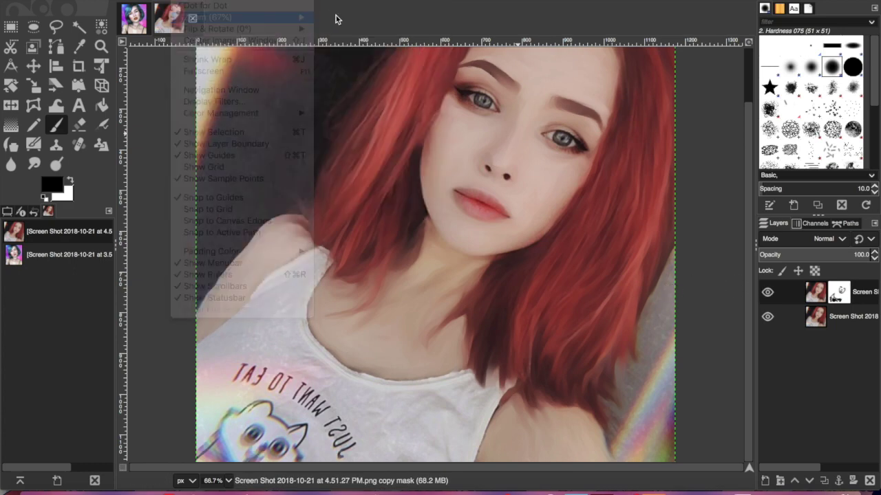
pyautogui.click(176, 2)
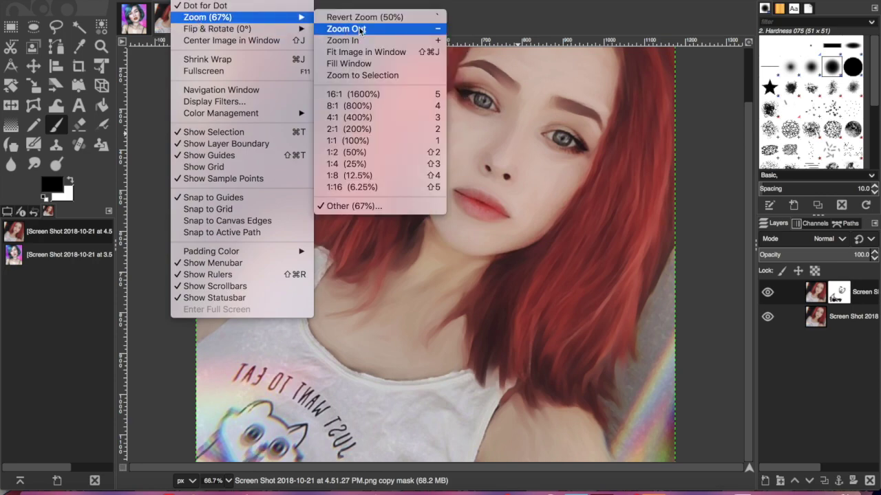
pyautogui.click(358, 31)
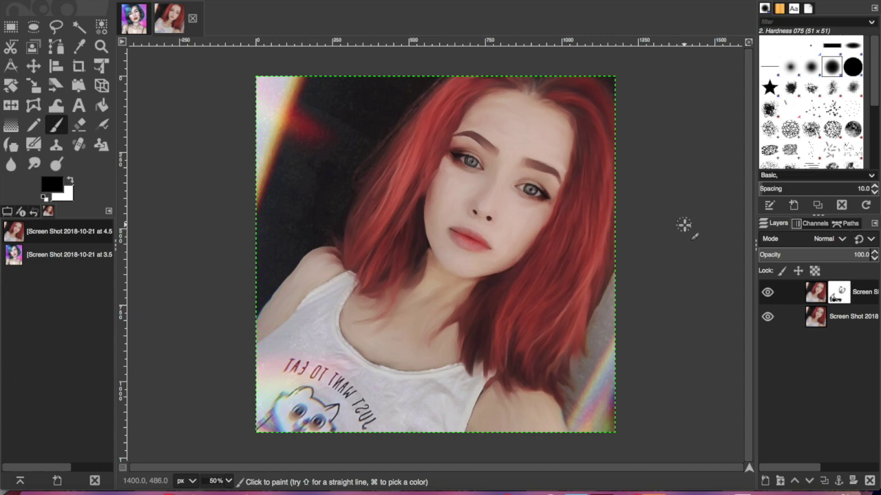
pyautogui.rightClick(840, 298)
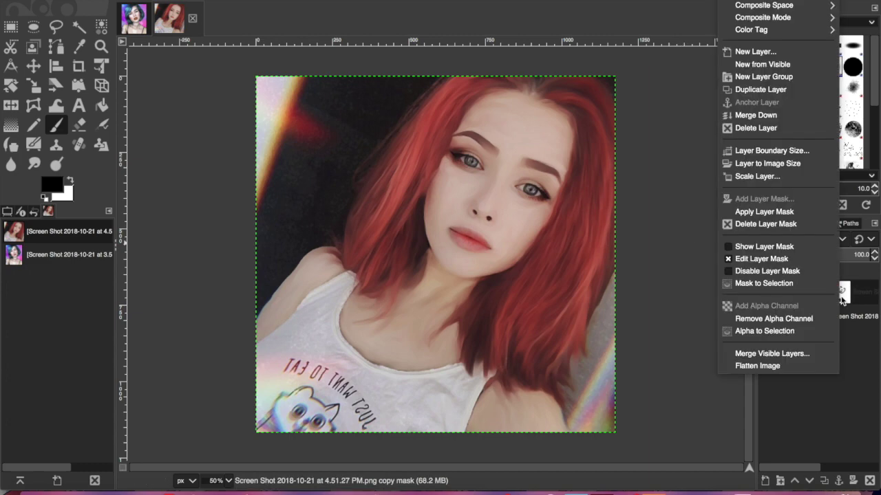
pyautogui.click(792, 224)
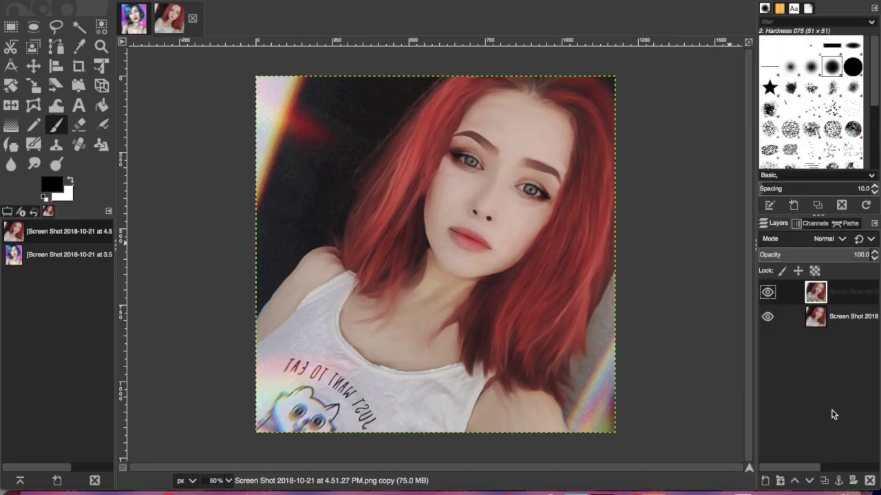
pyautogui.click(767, 292)
pyautogui.click(767, 293)
pyautogui.click(767, 292)
pyautogui.click(767, 292)
# Add two new transparent layers above the portrait layers.
pyautogui.click(765, 482)
pyautogui.click(833, 471)
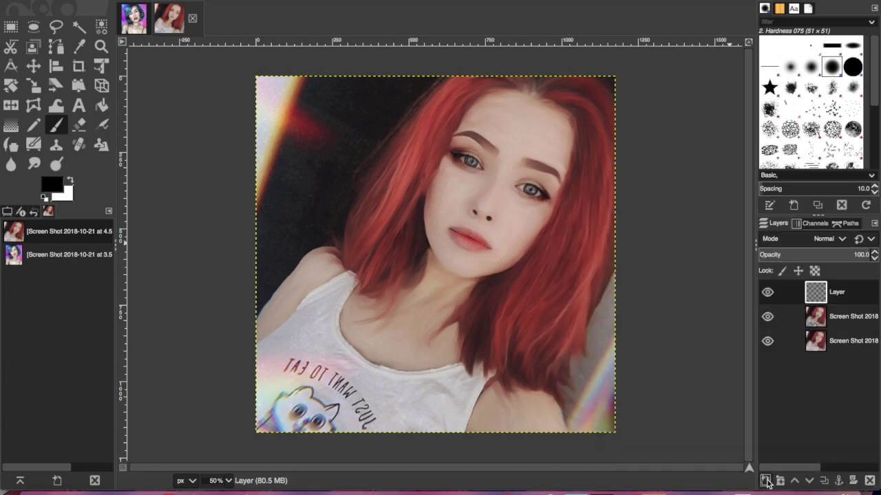
pyautogui.click(767, 478)
pyautogui.click(850, 473)
# Set the blending mode of both new transparent layers to Overlay.
pyautogui.click(851, 314)
pyautogui.click(812, 241)
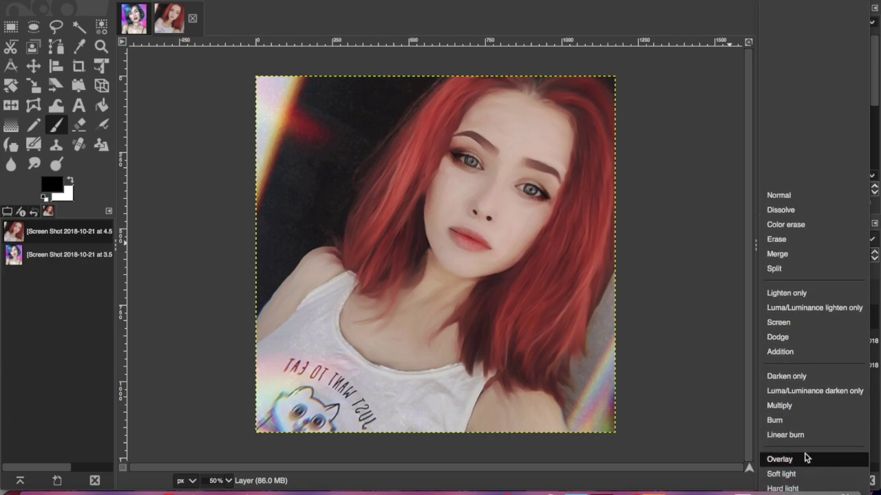
pyautogui.click(802, 459)
pyautogui.click(846, 300)
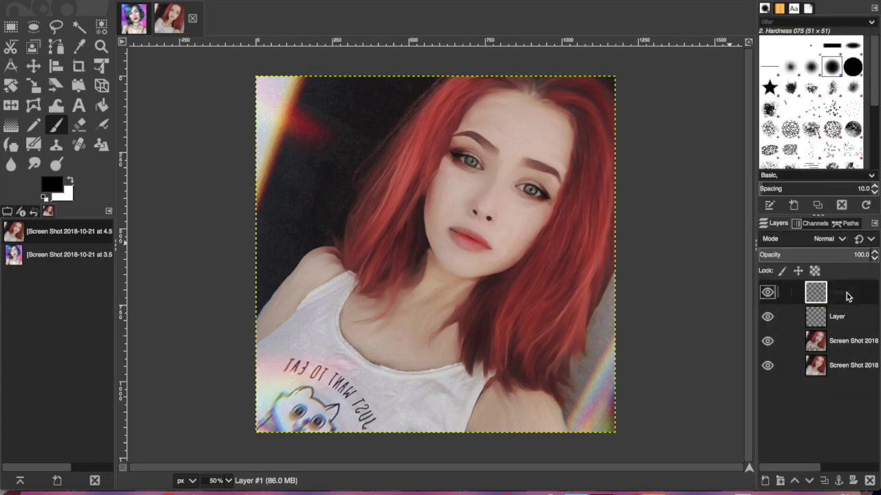
pyautogui.click(835, 239)
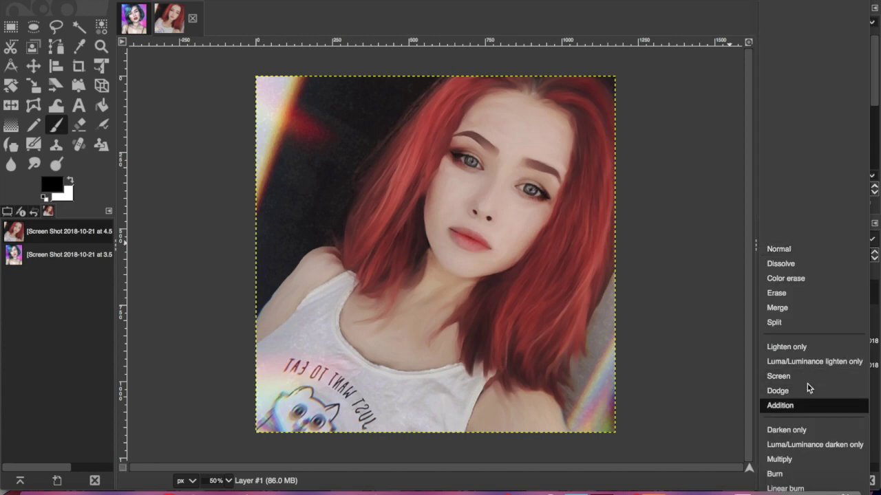
pyautogui.moveTo(810, 488)
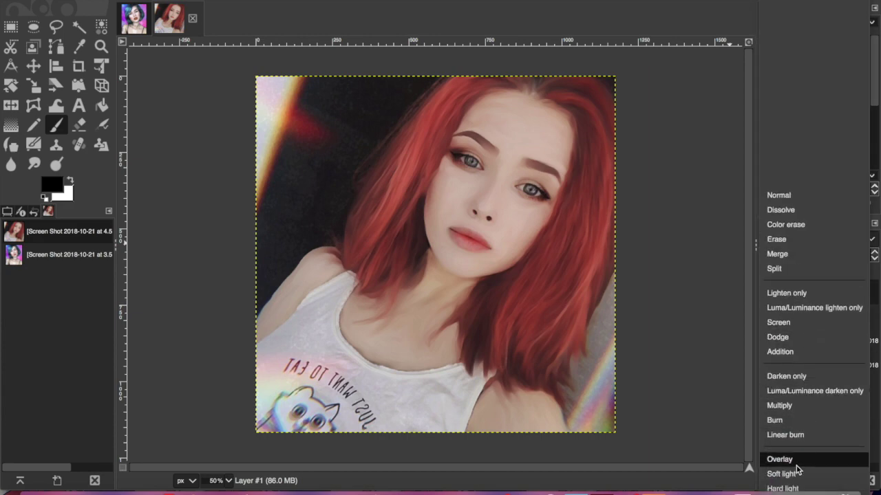
pyautogui.click(802, 457)
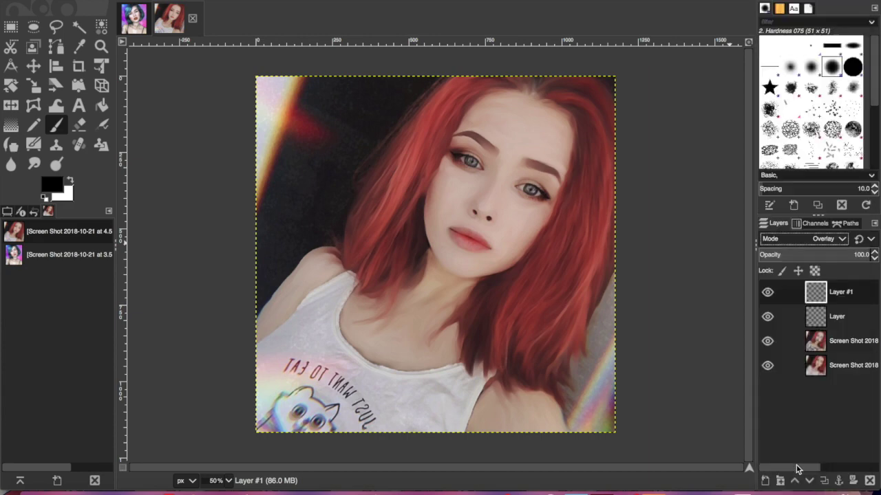
# Add two more transparent layers on top of the Overlay layers.
pyautogui.click(765, 481)
pyautogui.click(847, 474)
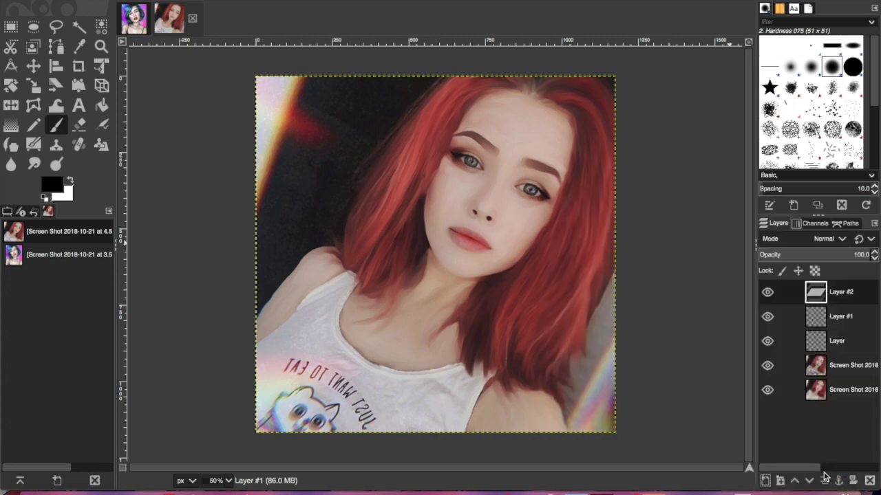
pyautogui.click(766, 481)
pyautogui.click(847, 474)
# Choose Soft light as the blending mode for Layer #2 and Layer #3.
pyautogui.click(834, 318)
pyautogui.click(829, 238)
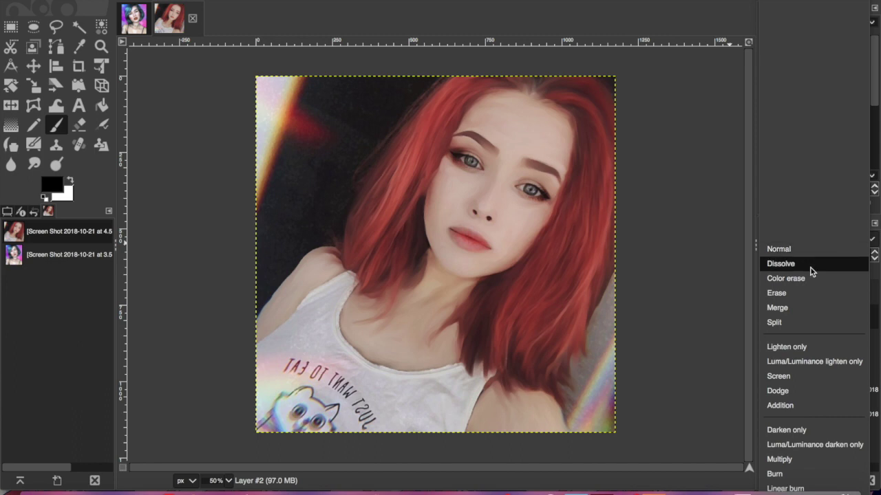
pyautogui.scroll(-2, 799, 472)
pyautogui.click(801, 475)
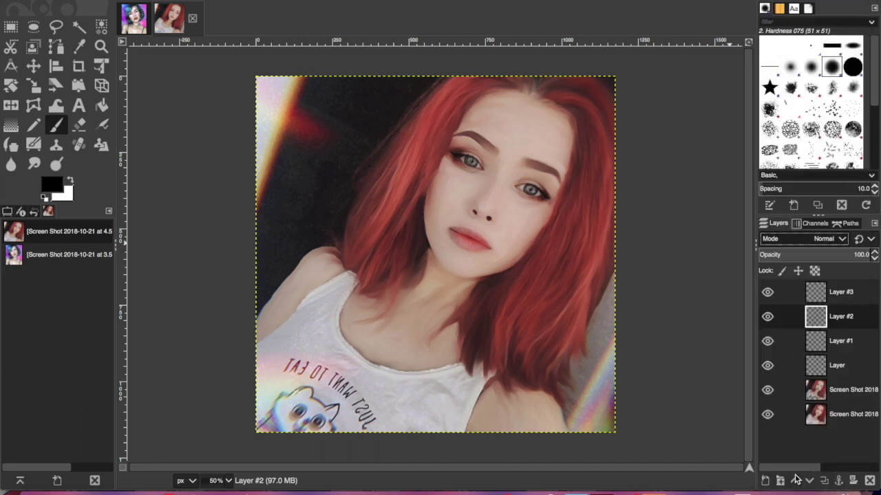
pyautogui.click(837, 295)
pyautogui.click(849, 241)
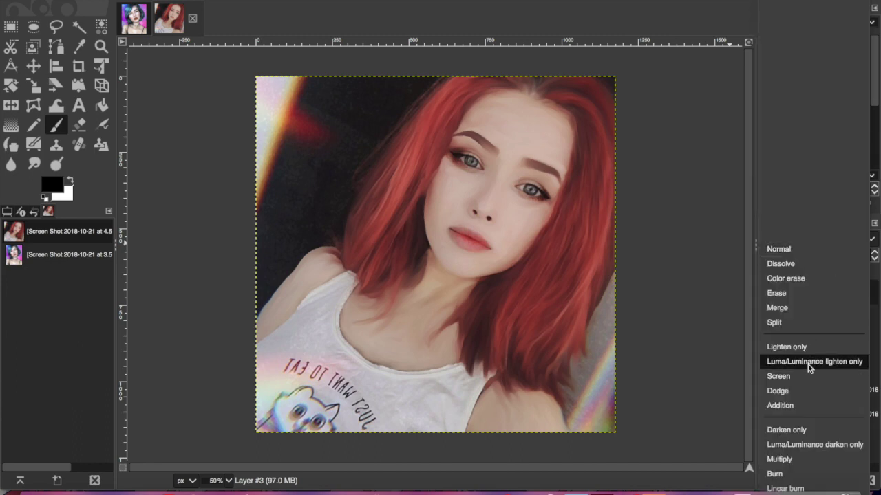
pyautogui.scroll(-2, 789, 484)
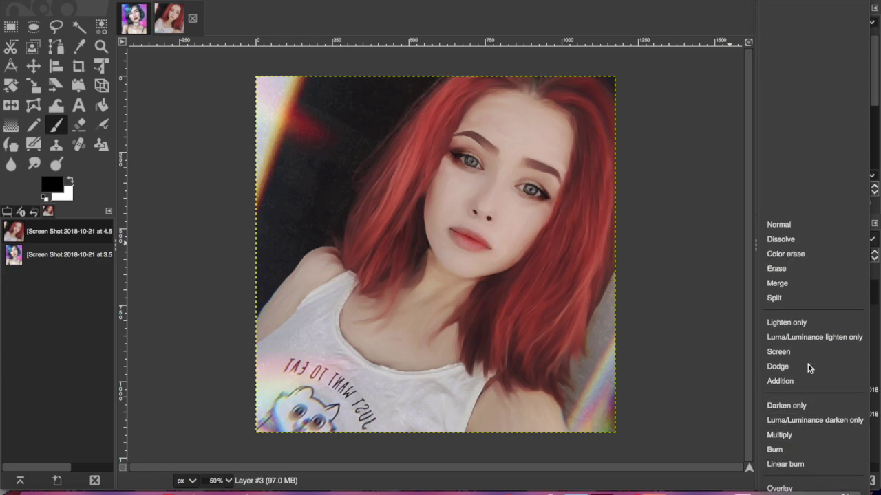
pyautogui.press('Down')
pyautogui.press('Down')
pyautogui.press('Down')
pyautogui.press('Down')
pyautogui.press('Down')
pyautogui.press('Down')
pyautogui.press('Down')
pyautogui.press('Down')
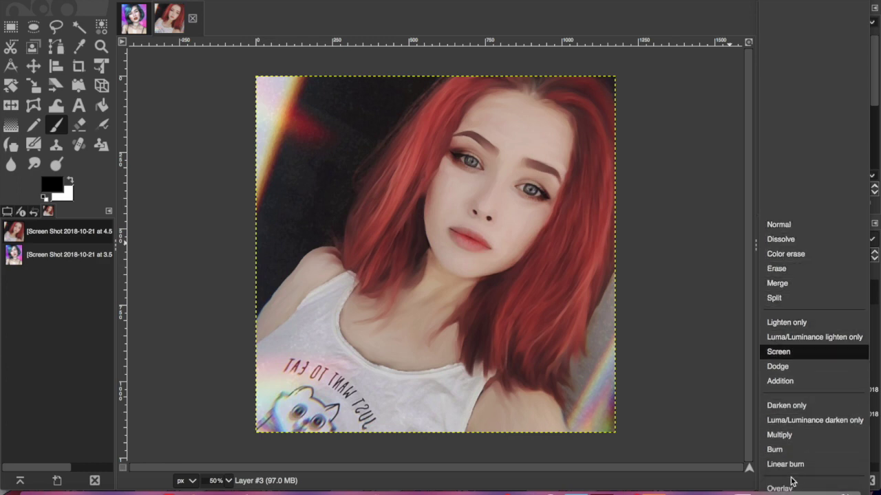
pyautogui.press('Down')
pyautogui.press('Down')
pyautogui.press('Down')
pyautogui.press('Down')
pyautogui.press('Down')
pyautogui.press('Down')
pyautogui.press('Down')
pyautogui.press('Down')
pyautogui.press('Down')
pyautogui.press('Return')
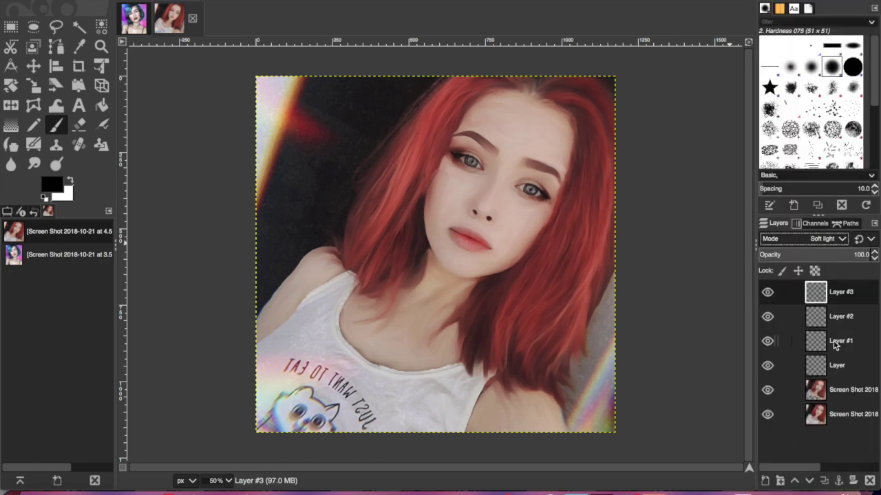
# Select the lowest of the empty Overlay layers for painting with the Paintbrush.
pyautogui.click(836, 366)
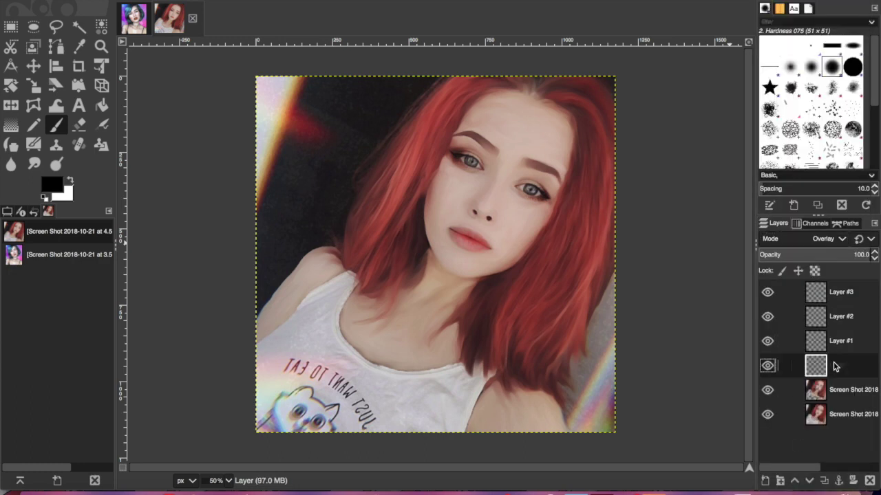
pyautogui.click(60, 130)
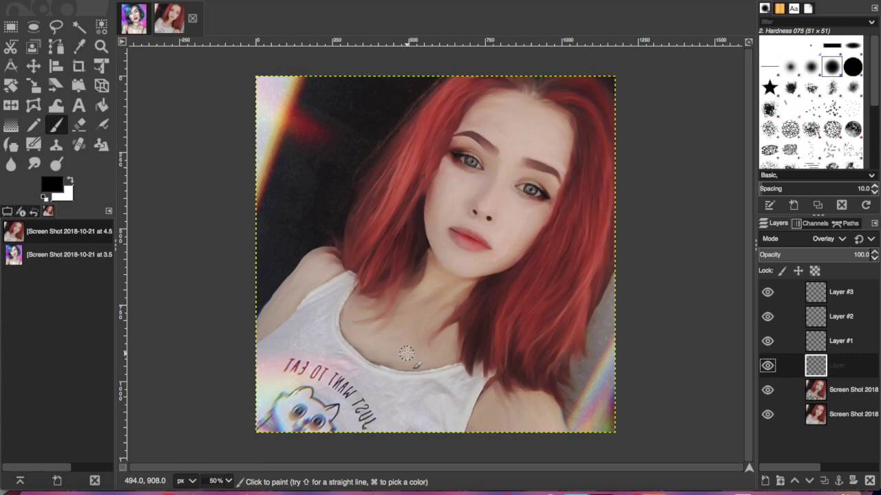
pyautogui.click(705, 491)
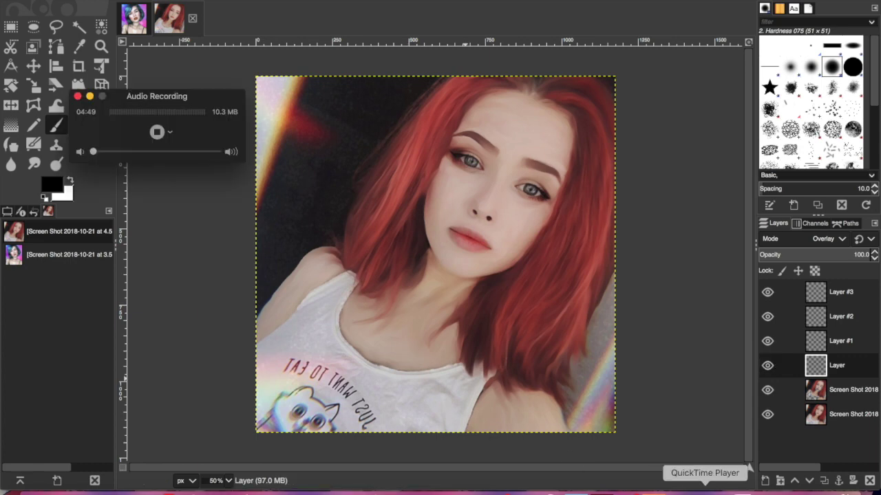
pyautogui.click(159, 132)
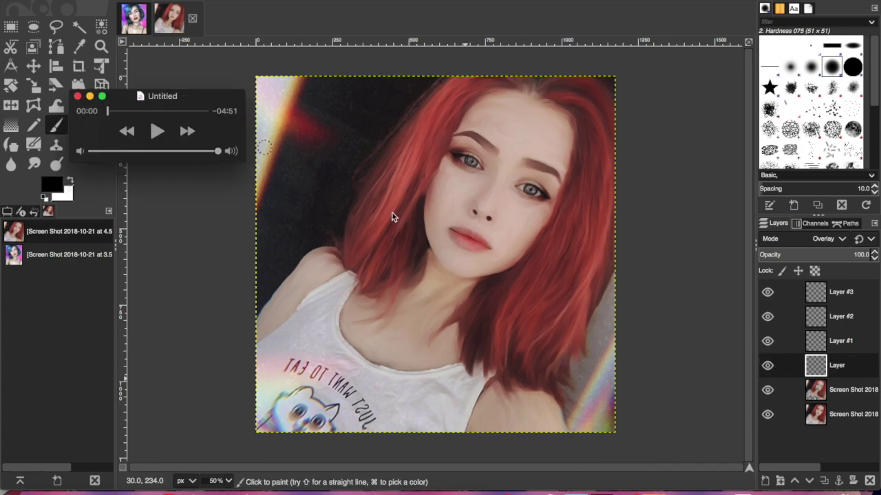
pyautogui.click(661, 194)
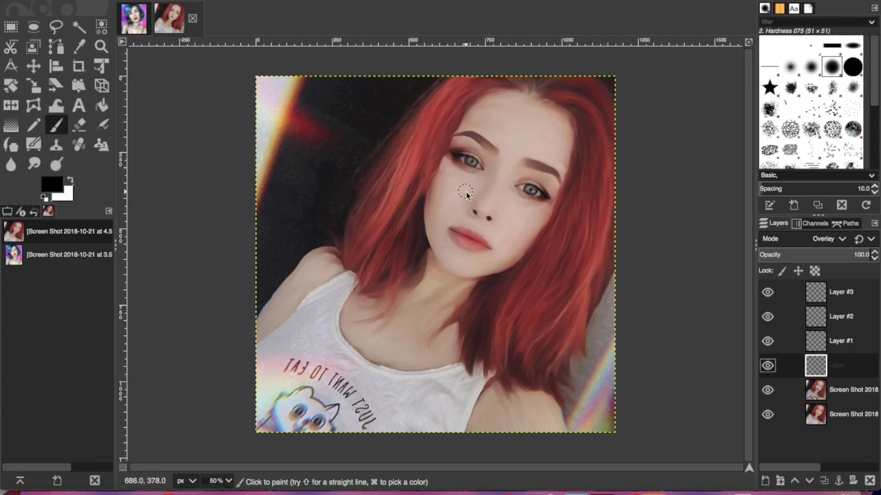
# Try painting a black contour stroke down the side of the forehead, and undo it.
pyautogui.click(228, 1)
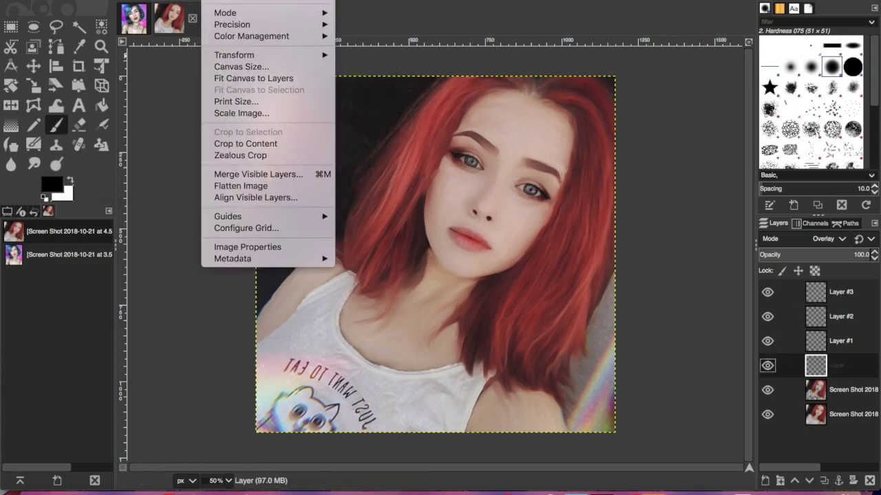
pyautogui.moveTo(193, 2)
pyautogui.moveTo(227, 17)
pyautogui.click(430, 42)
pyautogui.scroll(1, 540, 183)
pyautogui.moveTo(565, 90)
pyautogui.mouseDown()
pyautogui.moveTo(588, 96)
pyautogui.moveTo(606, 161)
pyautogui.moveTo(599, 187)
pyautogui.mouseUp()
pyautogui.click(119, 2)
pyautogui.click(137, 15)
# Paint black contour lines around the face from the hairline past the temples to the cheeks and jaw, with brush size 34.
pyautogui.press('-')
pyautogui.press('-')
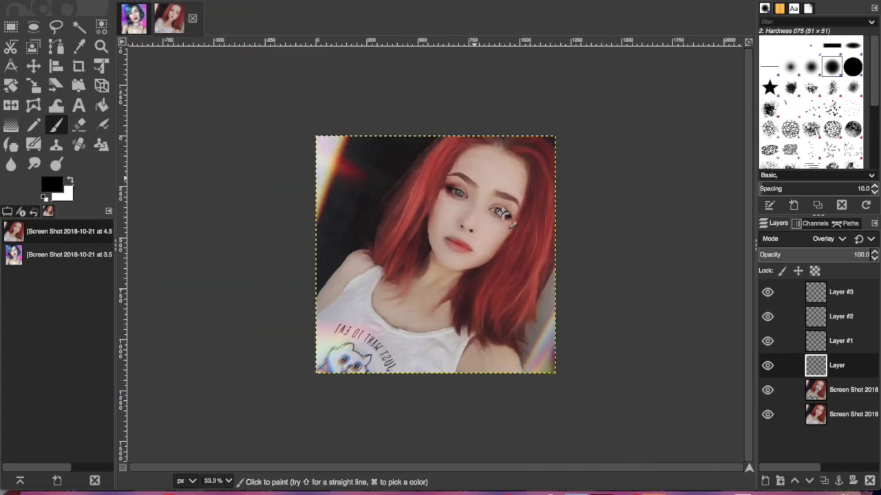
pyautogui.press('+')
pyautogui.press('+')
pyautogui.press('+')
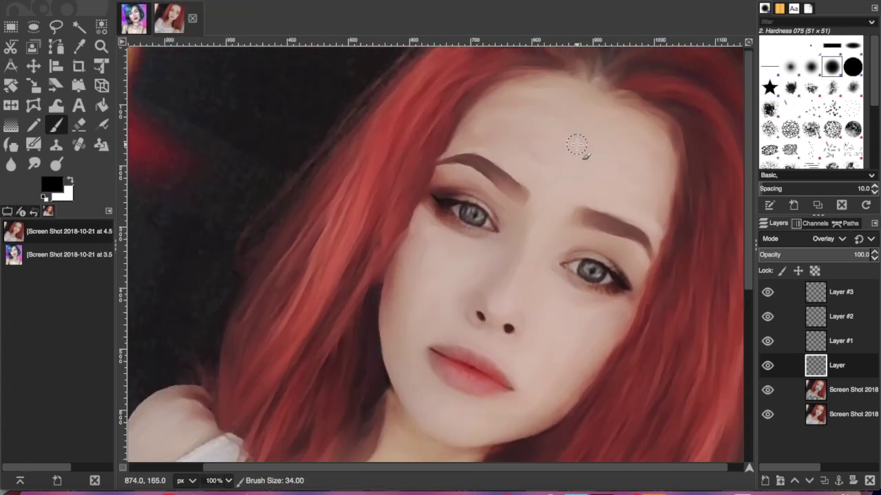
pyautogui.moveTo(598, 98)
pyautogui.mouseDown()
pyautogui.moveTo(660, 222)
pyautogui.moveTo(558, 338)
pyautogui.moveTo(550, 440)
pyautogui.moveTo(453, 441)
pyautogui.moveTo(437, 163)
pyautogui.moveTo(425, 282)
pyautogui.mouseUp()
pyautogui.moveTo(411, 246)
pyautogui.mouseDown()
pyautogui.moveTo(389, 331)
pyautogui.moveTo(421, 412)
pyautogui.mouseUp()
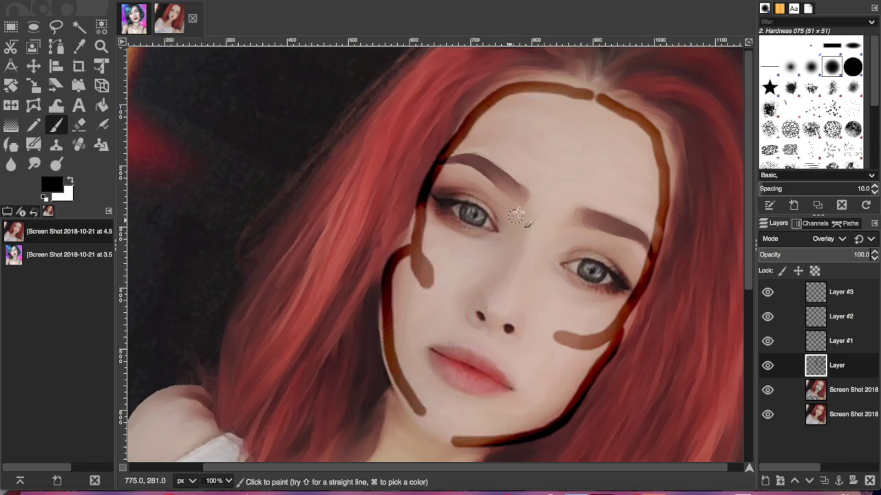
# Paint thinner black contour lines down both sides of the nose and the neck, reducing the brush size to about 19.
pyautogui.press('[')
pyautogui.moveTo(512, 236); pyautogui.dragTo(506, 283)
pyautogui.moveTo(545, 244); pyautogui.dragTo(526, 296)
pyautogui.scroll(-5, 526, 296)
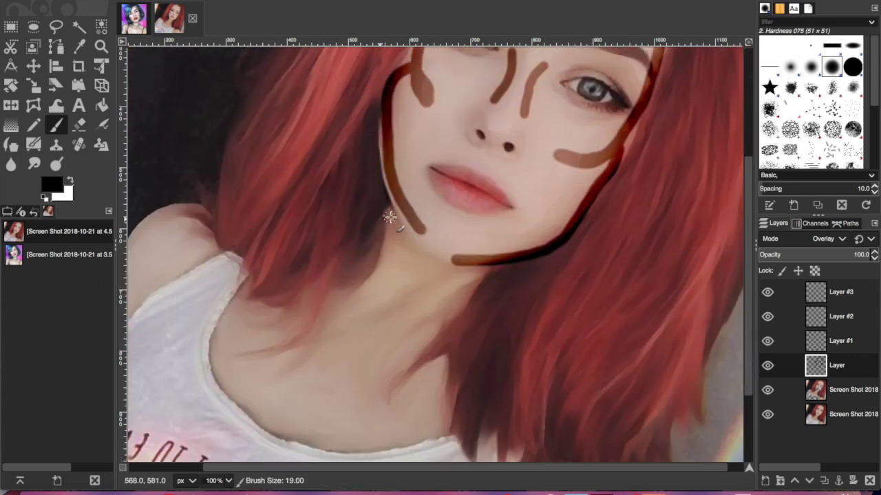
pyautogui.moveTo(392, 214); pyautogui.dragTo(329, 295)
pyautogui.moveTo(384, 244); pyautogui.dragTo(394, 215)
pyautogui.moveTo(480, 271); pyautogui.dragTo(390, 392)
# Paint black contour lines along the edges of both shoulders and the skin beside the tank top's neckline.
pyautogui.moveTo(376, 467); pyautogui.dragTo(303, 467)
pyautogui.moveTo(292, 213)
pyautogui.mouseDown()
pyautogui.moveTo(241, 220)
pyautogui.moveTo(129, 357)
pyautogui.mouseUp()
pyautogui.moveTo(132, 398)
pyautogui.mouseDown()
pyautogui.moveTo(200, 327)
pyautogui.moveTo(297, 257)
pyautogui.moveTo(335, 279)
pyautogui.moveTo(303, 387)
pyautogui.moveTo(399, 432)
pyautogui.mouseUp()
pyautogui.moveTo(529, 432); pyautogui.dragTo(347, 434)
pyautogui.scroll(-3, 722, 386)
pyautogui.moveTo(550, 460)
pyautogui.mouseDown()
pyautogui.moveTo(622, 413)
pyautogui.moveTo(715, 394)
pyautogui.moveTo(743, 460)
pyautogui.mouseUp()
# Paint white highlights on Layer #1 over the forehead, nose bridge, both cheeks and chin, after swapping the foreground color to white.
pyautogui.click(210, 1)
pyautogui.moveTo(185, 1)
pyautogui.moveTo(202, 18)
pyautogui.click(347, 29)
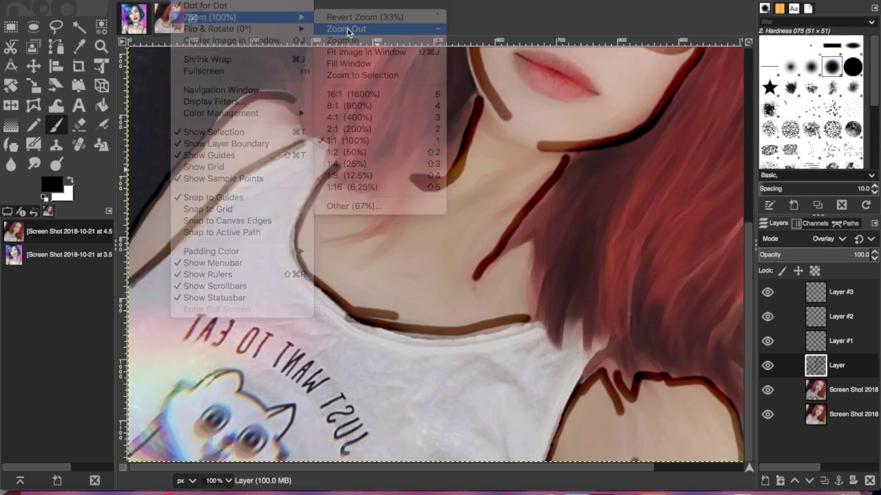
pyautogui.moveTo(750, 164); pyautogui.dragTo(749, 119)
pyautogui.click(841, 341)
pyautogui.click(71, 181)
pyautogui.moveTo(533, 86)
pyautogui.mouseDown()
pyautogui.moveTo(560, 113)
pyautogui.moveTo(532, 90)
pyautogui.mouseUp()
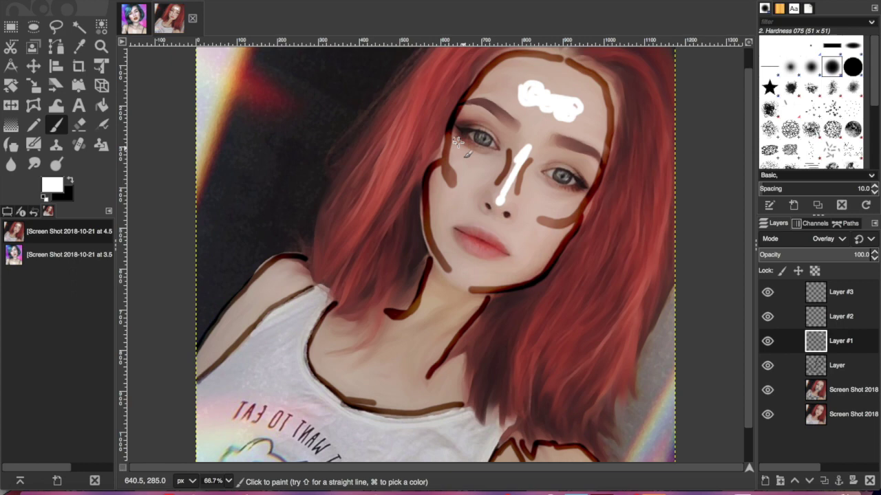
pyautogui.moveTo(542, 202); pyautogui.dragTo(560, 206)
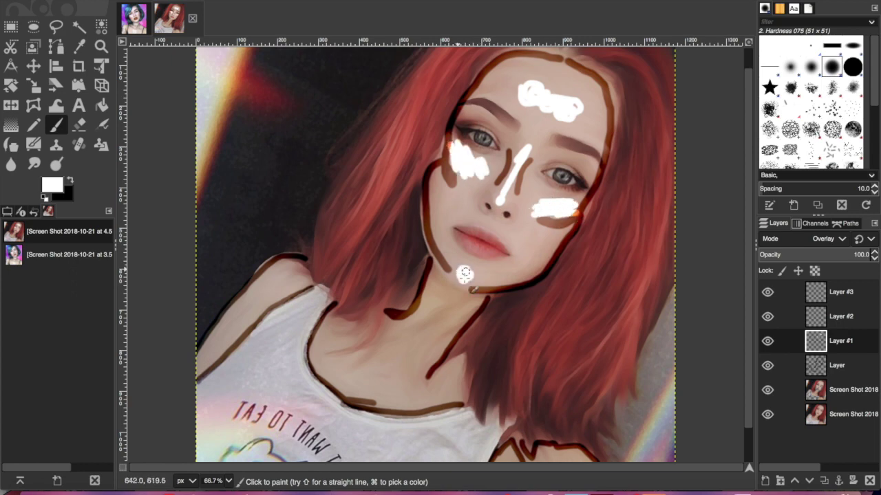
# Paint white highlights on the neck, the chest and both shoulders.
pyautogui.moveTo(440, 296); pyautogui.dragTo(458, 301)
pyautogui.moveTo(338, 364); pyautogui.dragTo(378, 386)
pyautogui.moveTo(283, 279); pyautogui.dragTo(210, 313)
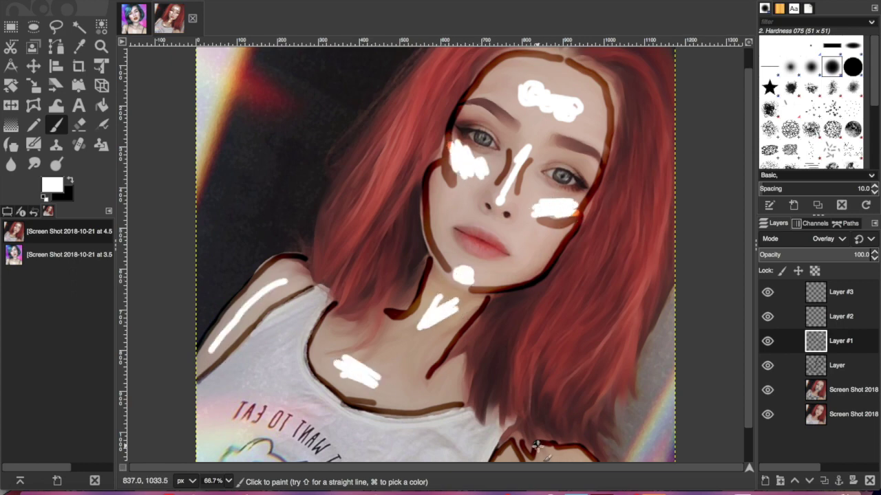
pyautogui.scroll(-2, 539, 441)
# On Layer #2, paint black strand lines from the parting down through the hair on the portrait's right-hand side.
pyautogui.click(856, 319)
pyautogui.press('x')
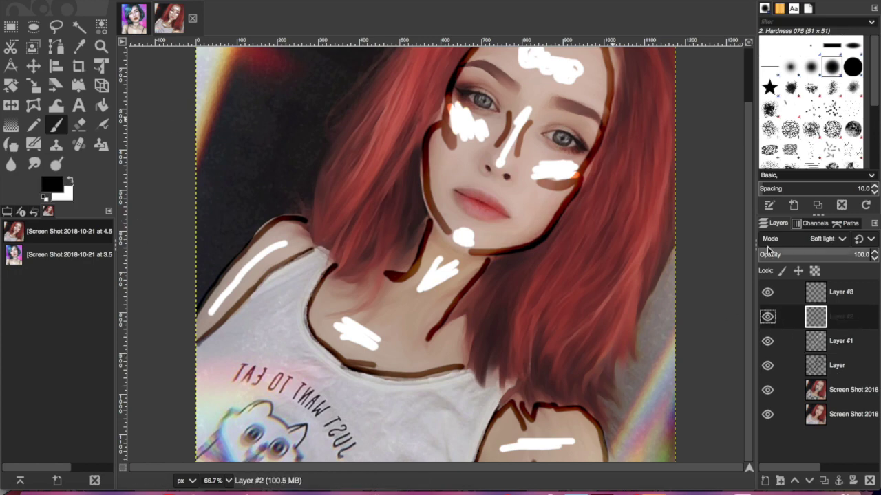
pyautogui.scroll(3, 583, 82)
pyautogui.moveTo(583, 81)
pyautogui.mouseDown()
pyautogui.moveTo(659, 154)
pyautogui.moveTo(655, 171)
pyautogui.mouseUp()
pyautogui.moveTo(599, 88)
pyautogui.mouseDown()
pyautogui.moveTo(619, 239)
pyautogui.moveTo(531, 428)
pyautogui.mouseUp()
pyautogui.moveTo(547, 312); pyautogui.dragTo(507, 446)
pyautogui.moveTo(497, 321)
pyautogui.mouseDown()
pyautogui.moveTo(446, 380)
pyautogui.moveTo(502, 442)
pyautogui.mouseUp()
# Paint more black strand lines through the lower ends, outer edge and crown of the right-hand hair.
pyautogui.scroll(-2, 539, 397)
pyautogui.moveTo(591, 409)
pyautogui.mouseDown()
pyautogui.moveTo(621, 383)
pyautogui.moveTo(674, 271)
pyautogui.mouseUp()
pyautogui.moveTo(657, 50)
pyautogui.mouseDown()
pyautogui.moveTo(665, 172)
pyautogui.moveTo(562, 388)
pyautogui.mouseUp()
pyautogui.moveTo(642, 291); pyautogui.dragTo(593, 401)
pyautogui.moveTo(671, 185); pyautogui.dragTo(653, 281)
pyautogui.moveTo(652, 154); pyautogui.dragTo(551, 385)
pyautogui.moveTo(623, 155); pyautogui.dragTo(570, 274)
pyautogui.scroll(2, 622, 128)
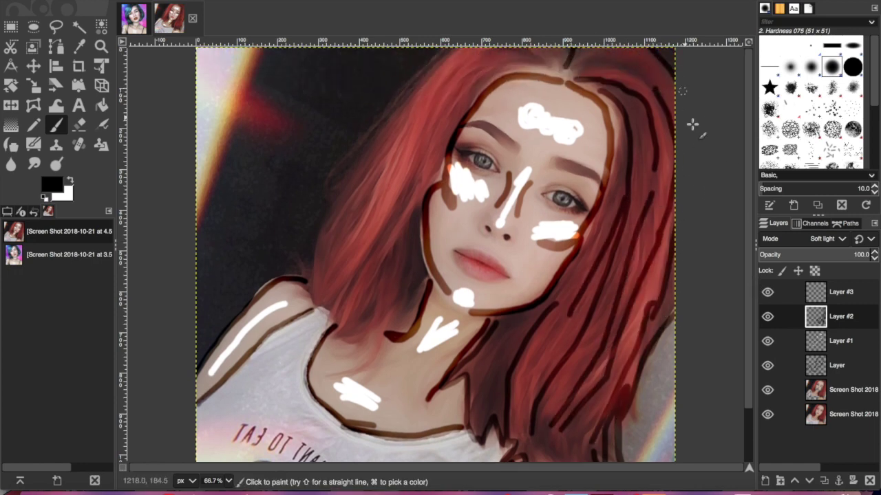
pyautogui.moveTo(578, 69); pyautogui.dragTo(674, 93)
# Paint black strand lines from the parting down through the hair on the portrait's left-hand side.
pyautogui.moveTo(559, 50)
pyautogui.mouseDown()
pyautogui.moveTo(432, 71)
pyautogui.moveTo(377, 136)
pyautogui.moveTo(317, 294)
pyautogui.moveTo(320, 316)
pyautogui.mouseUp()
pyautogui.moveTo(386, 228)
pyautogui.mouseDown()
pyautogui.moveTo(540, 56)
pyautogui.moveTo(425, 193)
pyautogui.moveTo(413, 242)
pyautogui.moveTo(424, 281)
pyautogui.mouseUp()
pyautogui.moveTo(328, 276); pyautogui.dragTo(431, 100)
# On Layer #3, paint white zigzag highlight bands across the left-hand hair and its crown.
pyautogui.click(841, 291)
pyautogui.click(71, 180)
pyautogui.moveTo(321, 297)
pyautogui.mouseDown()
pyautogui.moveTo(348, 277)
pyautogui.moveTo(359, 316)
pyautogui.moveTo(398, 300)
pyautogui.moveTo(336, 232)
pyautogui.moveTo(387, 189)
pyautogui.moveTo(415, 218)
pyautogui.moveTo(385, 129)
pyautogui.moveTo(407, 126)
pyautogui.moveTo(444, 142)
pyautogui.mouseUp()
pyautogui.moveTo(455, 59); pyautogui.dragTo(478, 106)
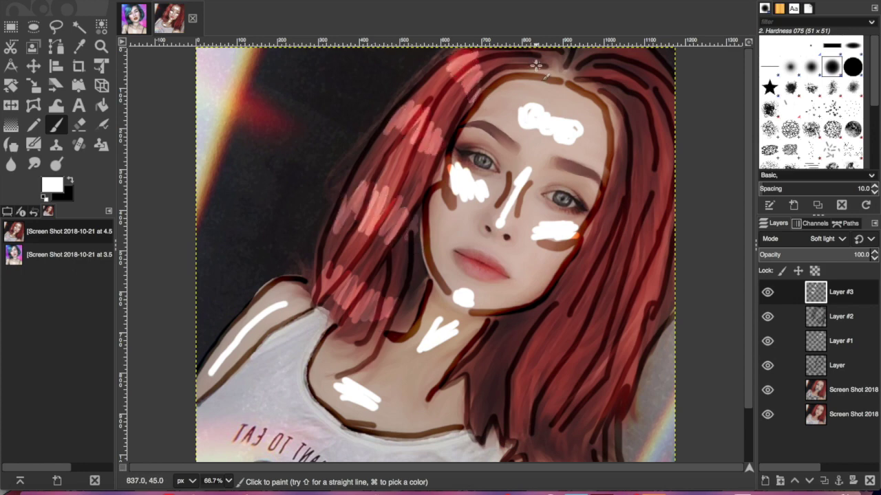
# Paint white zigzag highlight bands across the right-hand hair from the upper strands down to the tips.
pyautogui.moveTo(640, 120)
pyautogui.mouseDown()
pyautogui.moveTo(649, 93)
pyautogui.moveTo(628, 169)
pyautogui.moveTo(619, 166)
pyautogui.moveTo(658, 141)
pyautogui.moveTo(660, 171)
pyautogui.mouseUp()
pyautogui.moveTo(608, 212)
pyautogui.mouseDown()
pyautogui.moveTo(603, 252)
pyautogui.moveTo(632, 248)
pyautogui.moveTo(659, 271)
pyautogui.moveTo(686, 250)
pyautogui.mouseUp()
pyautogui.moveTo(562, 288)
pyautogui.mouseDown()
pyautogui.moveTo(600, 291)
pyautogui.moveTo(645, 339)
pyautogui.mouseUp()
pyautogui.scroll(-2, 645, 339)
pyautogui.moveTo(482, 272)
pyautogui.mouseDown()
pyautogui.moveTo(515, 289)
pyautogui.moveTo(575, 344)
pyautogui.moveTo(610, 344)
pyautogui.mouseUp()
pyautogui.moveTo(493, 368)
pyautogui.mouseDown()
pyautogui.moveTo(477, 380)
pyautogui.moveTo(590, 403)
pyautogui.mouseUp()
# Smudge the black contour lines on the layer named Layer along the shoulder, neckline, neck and around the face.
pyautogui.click(840, 365)
pyautogui.click(34, 164)
pyautogui.click(39, 165)
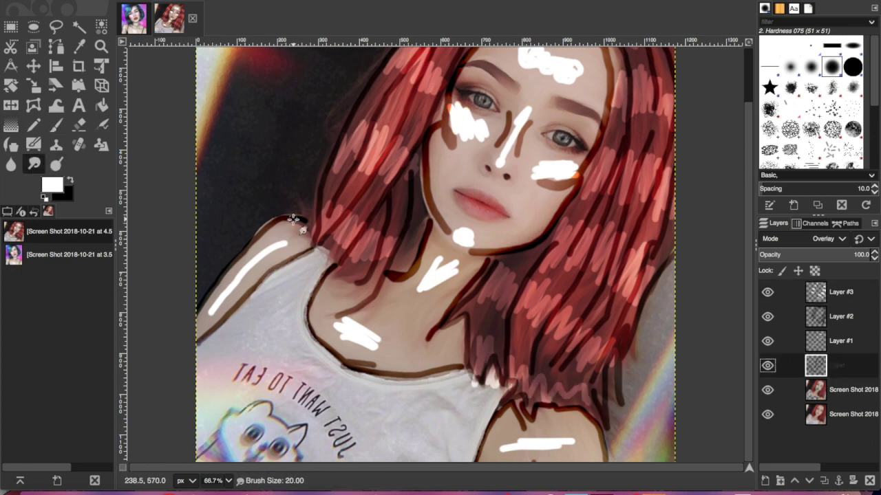
pyautogui.moveTo(292, 229)
pyautogui.mouseDown()
pyautogui.moveTo(255, 245)
pyautogui.moveTo(214, 296)
pyautogui.moveTo(198, 335)
pyautogui.moveTo(248, 293)
pyautogui.moveTo(213, 335)
pyautogui.moveTo(274, 275)
pyautogui.moveTo(328, 272)
pyautogui.moveTo(302, 325)
pyautogui.moveTo(385, 376)
pyautogui.moveTo(346, 367)
pyautogui.moveTo(363, 356)
pyautogui.moveTo(416, 376)
pyautogui.moveTo(386, 372)
pyautogui.moveTo(463, 367)
pyautogui.moveTo(422, 379)
pyautogui.moveTo(360, 369)
pyautogui.mouseUp()
pyautogui.moveTo(410, 269)
pyautogui.mouseDown()
pyautogui.moveTo(426, 240)
pyautogui.moveTo(335, 280)
pyautogui.moveTo(313, 315)
pyautogui.moveTo(356, 371)
pyautogui.moveTo(406, 375)
pyautogui.moveTo(485, 265)
pyautogui.moveTo(467, 283)
pyautogui.moveTo(490, 241)
pyautogui.moveTo(534, 236)
pyautogui.moveTo(462, 241)
pyautogui.moveTo(444, 227)
pyautogui.moveTo(448, 237)
pyautogui.moveTo(421, 195)
pyautogui.moveTo(433, 125)
pyautogui.moveTo(449, 147)
pyautogui.mouseUp()
pyautogui.moveTo(750, 117); pyautogui.dragTo(753, 60)
pyautogui.moveTo(456, 137)
pyautogui.mouseDown()
pyautogui.moveTo(499, 77)
pyautogui.moveTo(543, 74)
pyautogui.moveTo(515, 81)
pyautogui.moveTo(461, 122)
pyautogui.moveTo(553, 83)
pyautogui.moveTo(587, 101)
pyautogui.moveTo(608, 159)
pyautogui.moveTo(617, 118)
pyautogui.moveTo(589, 206)
pyautogui.moveTo(601, 183)
pyautogui.moveTo(569, 251)
pyautogui.moveTo(536, 245)
pyautogui.moveTo(573, 237)
pyautogui.moveTo(556, 280)
pyautogui.mouseUp()
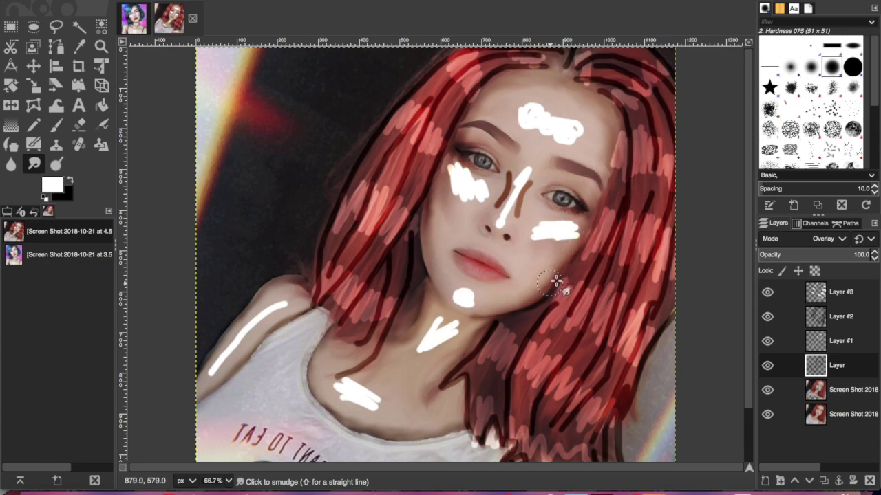
# Smudge the black contour lines beside the nose and on the right-hand shoulder into the skin.
pyautogui.moveTo(499, 204); pyautogui.dragTo(512, 175)
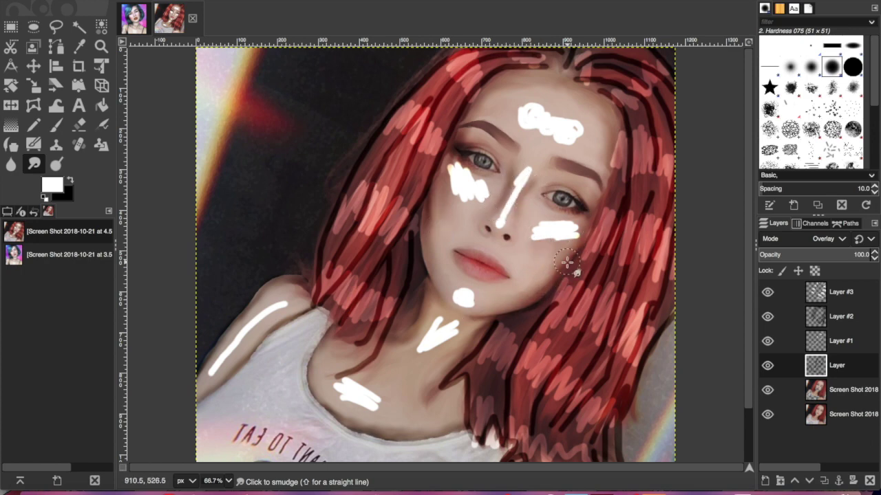
pyautogui.scroll(-3, 749, 367)
pyautogui.moveTo(519, 420)
pyautogui.mouseDown()
pyautogui.moveTo(600, 439)
pyautogui.moveTo(560, 415)
pyautogui.mouseUp()
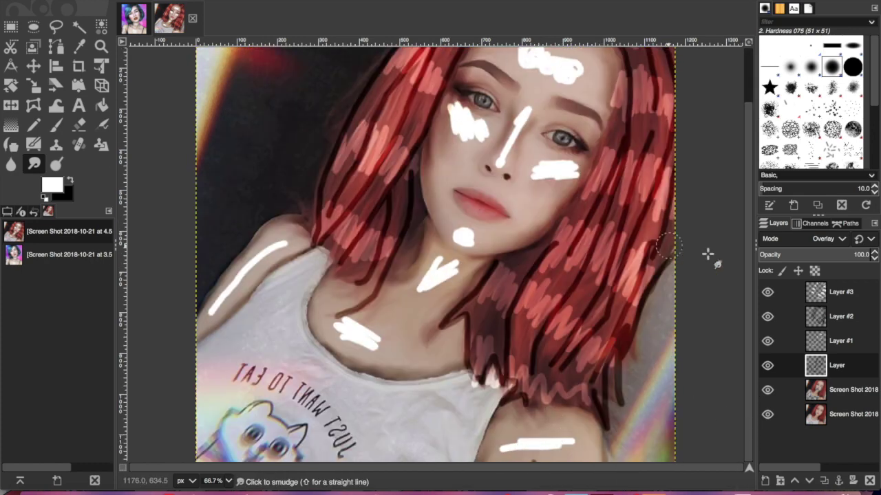
# Hide Layer #2 and Layer #3, and apply a Gaussian Blur of 11.50 in X and Y to the contour layer.
pyautogui.click(768, 316)
pyautogui.click(767, 292)
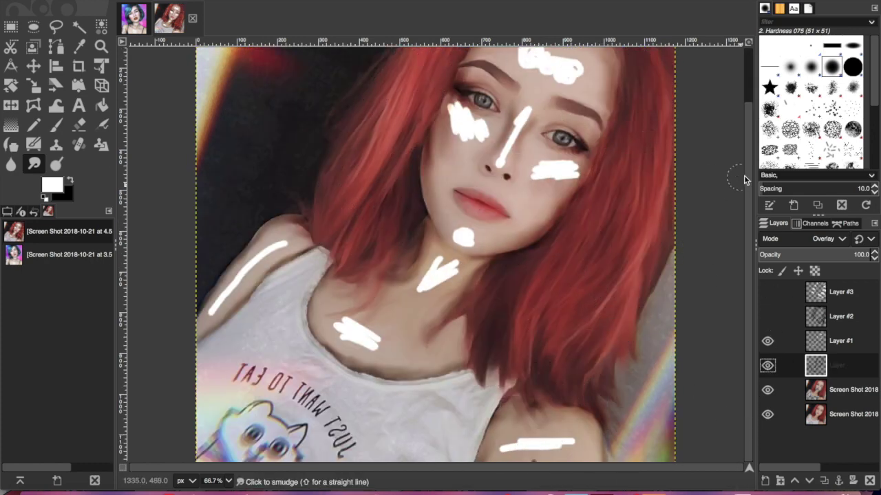
pyautogui.click(303, 0)
pyautogui.moveTo(323, 55)
pyautogui.click(495, 41)
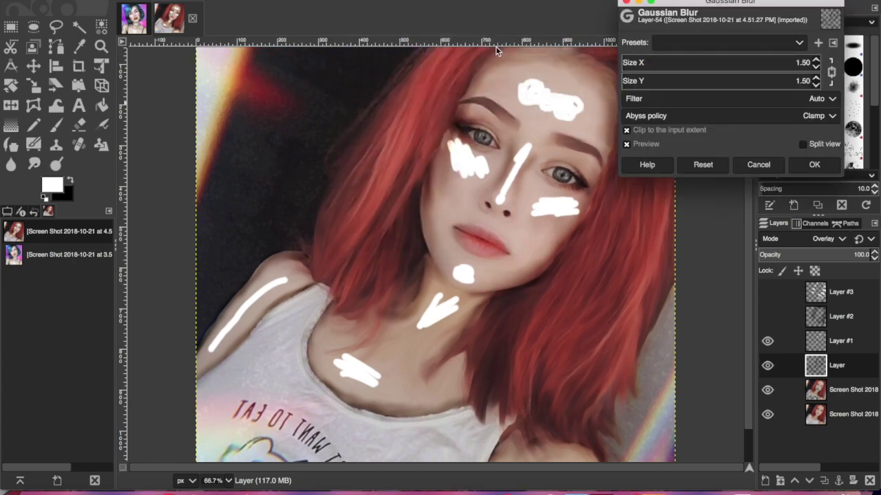
pyautogui.click(815, 59)
pyautogui.click(815, 67)
pyautogui.scroll(-4, 816, 63)
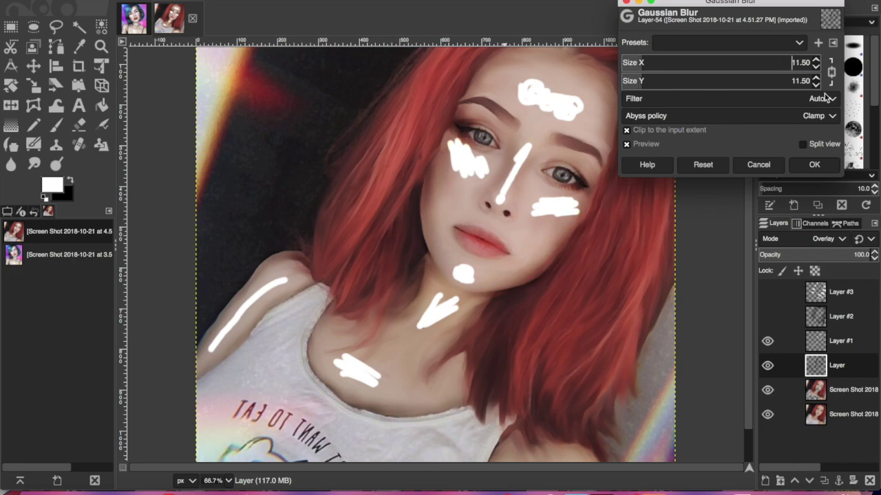
pyautogui.click(814, 164)
# On Layer #1, smudge the white highlights on the chest, neck and chin into the skin.
pyautogui.click(841, 341)
pyautogui.hotkey('ctrl', 'shift', 'f')
pyautogui.click(760, 164)
pyautogui.click(34, 164)
pyautogui.moveTo(337, 362)
pyautogui.mouseDown()
pyautogui.moveTo(417, 410)
pyautogui.moveTo(371, 363)
pyautogui.mouseUp()
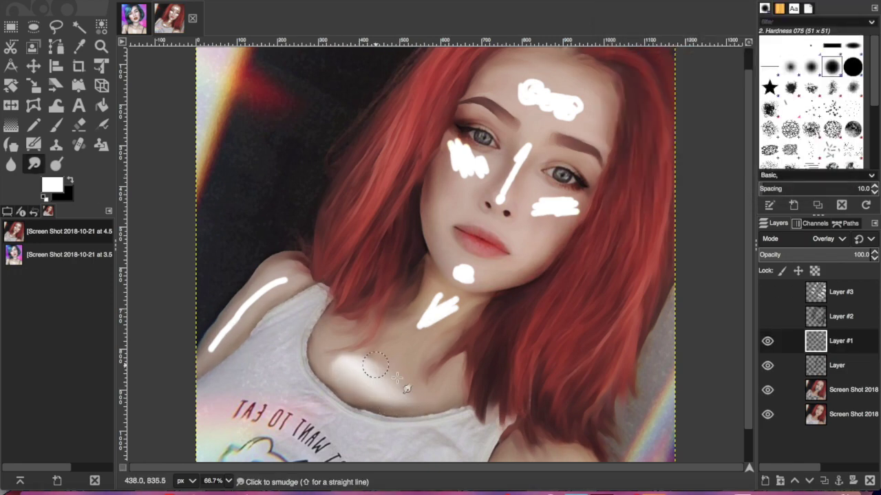
pyautogui.moveTo(422, 322)
pyautogui.mouseDown()
pyautogui.moveTo(440, 310)
pyautogui.moveTo(423, 335)
pyautogui.moveTo(416, 328)
pyautogui.mouseUp()
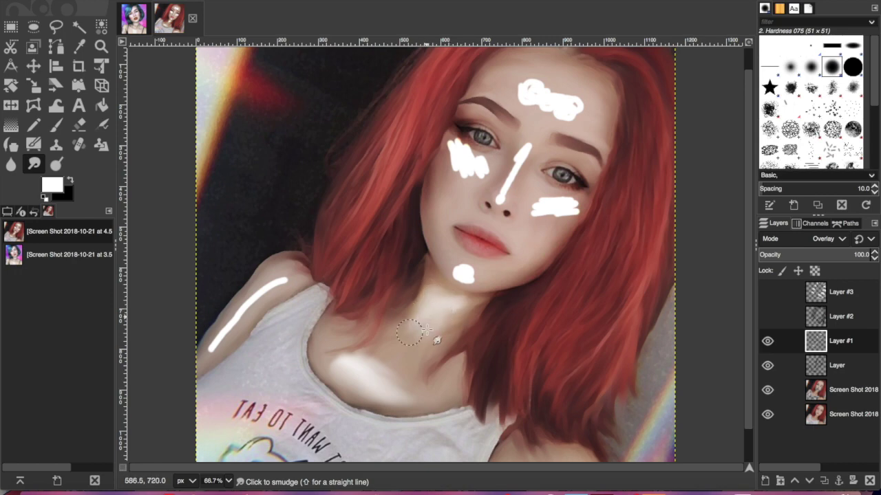
pyautogui.moveTo(484, 277)
pyautogui.mouseDown()
pyautogui.moveTo(464, 277)
pyautogui.moveTo(481, 279)
pyautogui.mouseUp()
# Smudge the white highlights on both shoulders until they blend into the skin.
pyautogui.moveTo(232, 339)
pyautogui.mouseDown()
pyautogui.moveTo(213, 353)
pyautogui.moveTo(282, 273)
pyautogui.mouseUp()
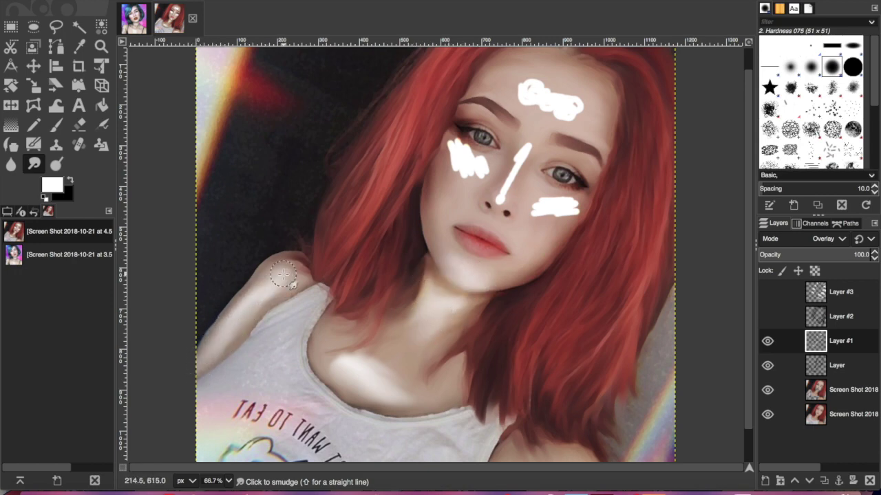
pyautogui.scroll(-1, 509, 426)
pyautogui.moveTo(502, 447)
pyautogui.mouseDown()
pyautogui.moveTo(523, 440)
pyautogui.moveTo(572, 451)
pyautogui.mouseUp()
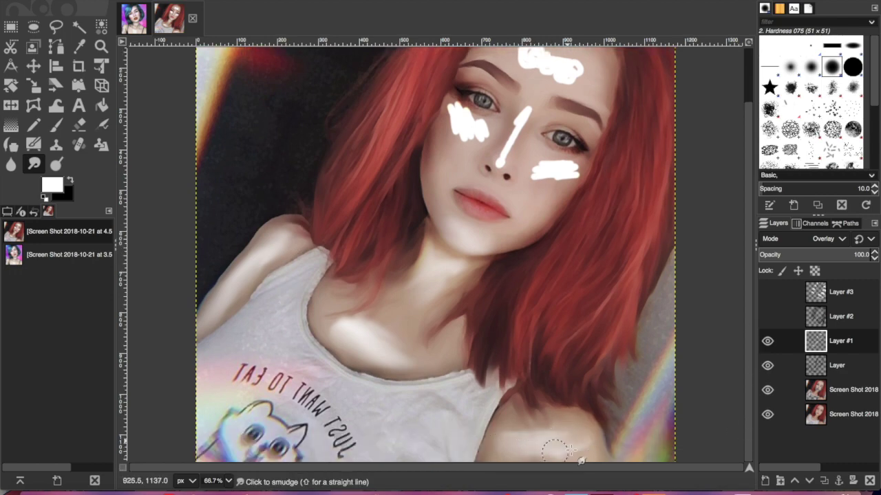
# Smudge the white highlights on the nose bridge, forehead and both cheeks into the skin.
pyautogui.scroll(2, 572, 451)
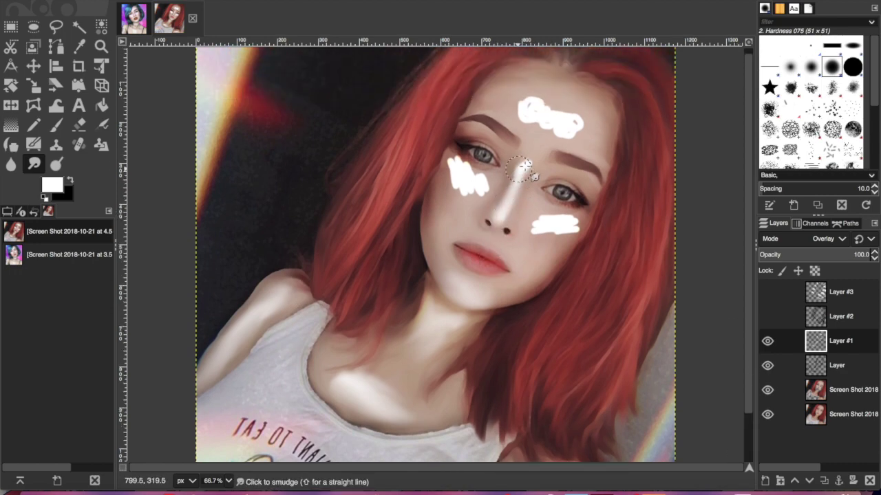
pyautogui.moveTo(527, 109)
pyautogui.mouseDown()
pyautogui.moveTo(573, 124)
pyautogui.moveTo(546, 94)
pyautogui.moveTo(507, 112)
pyautogui.moveTo(549, 108)
pyautogui.mouseUp()
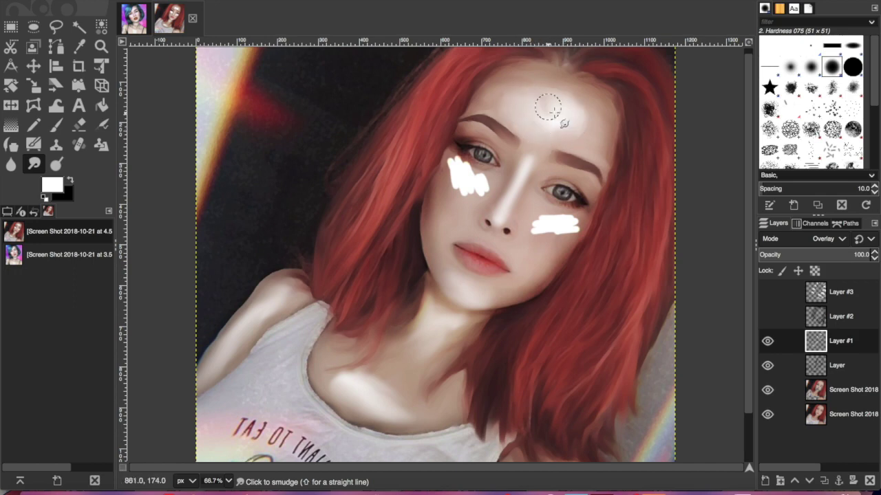
pyautogui.moveTo(569, 136)
pyautogui.mouseDown()
pyautogui.moveTo(557, 104)
pyautogui.moveTo(570, 94)
pyautogui.mouseUp()
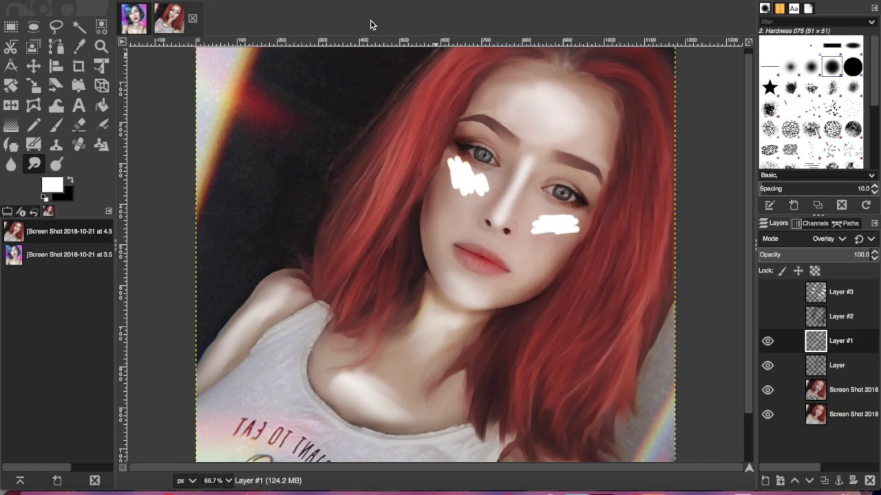
pyautogui.moveTo(484, 185)
pyautogui.mouseDown()
pyautogui.moveTo(456, 200)
pyautogui.moveTo(451, 162)
pyautogui.moveTo(466, 183)
pyautogui.moveTo(486, 176)
pyautogui.moveTo(456, 173)
pyautogui.moveTo(515, 221)
pyautogui.moveTo(564, 225)
pyautogui.moveTo(531, 225)
pyautogui.moveTo(562, 233)
pyautogui.mouseUp()
# Paint white highlights under both eyebrows with brush size 21 and smudge them into the eyelids.
pyautogui.press('p')
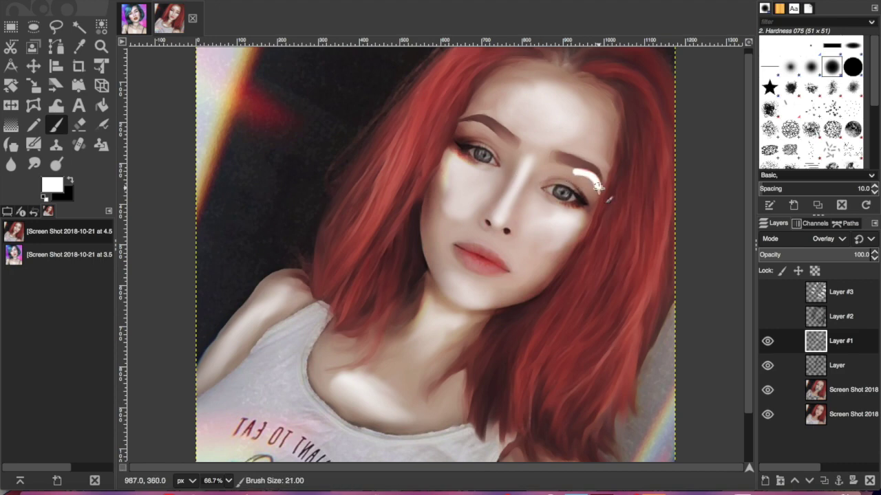
pyautogui.click(33, 163)
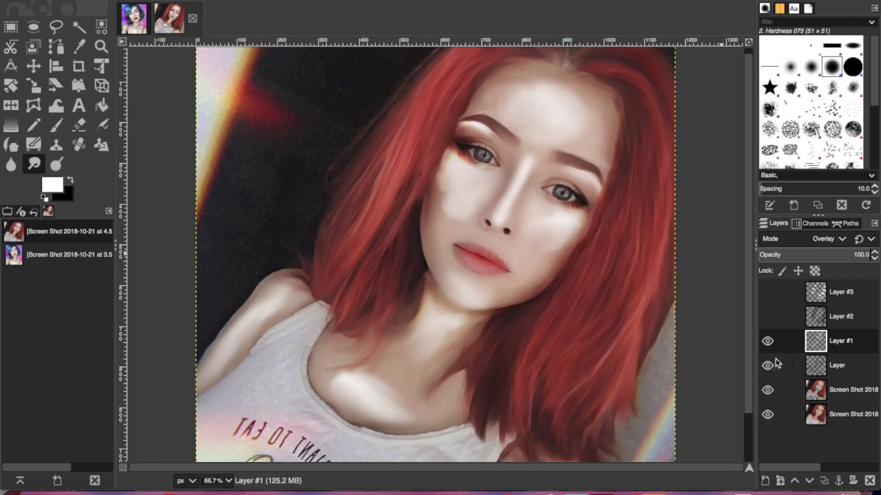
# Apply a Gaussian Blur to Layer #1 and set the layer's opacity to 70.
pyautogui.click(351, 1)
pyautogui.moveTo(372, 47)
pyautogui.click(530, 50)
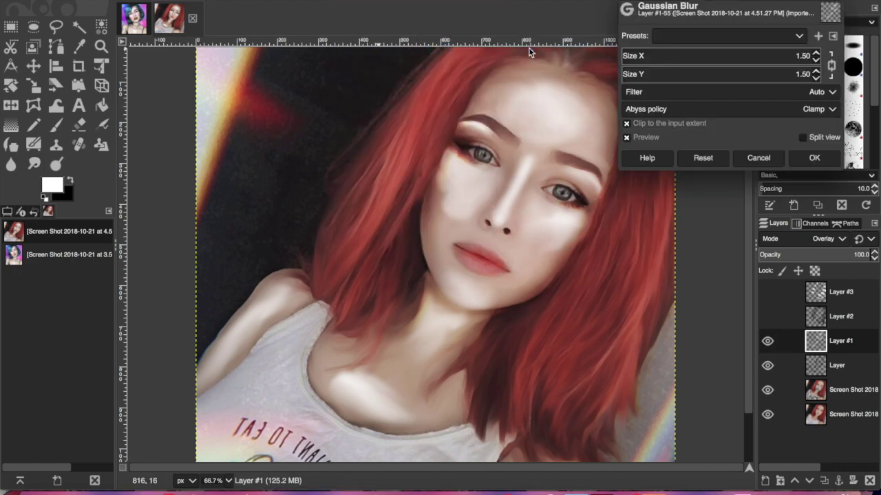
pyautogui.click(816, 54)
pyautogui.click(816, 60)
pyautogui.click(817, 59)
pyautogui.click(817, 60)
pyautogui.click(813, 157)
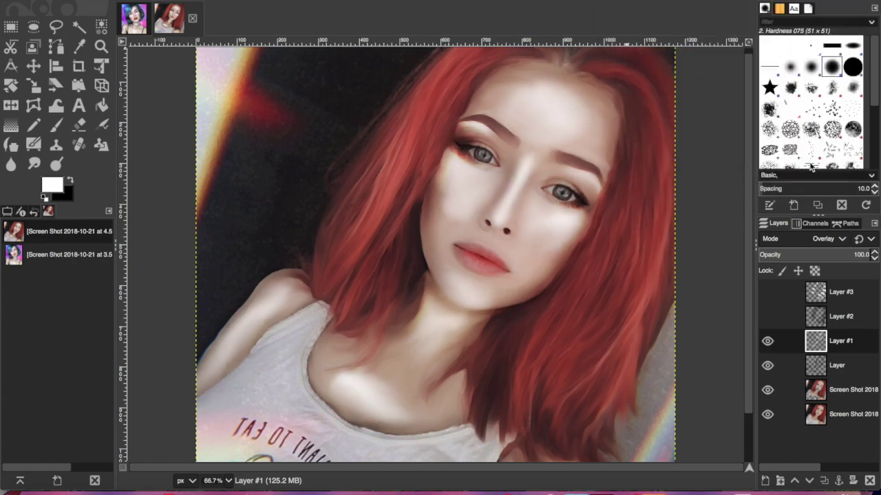
pyautogui.click(875, 258)
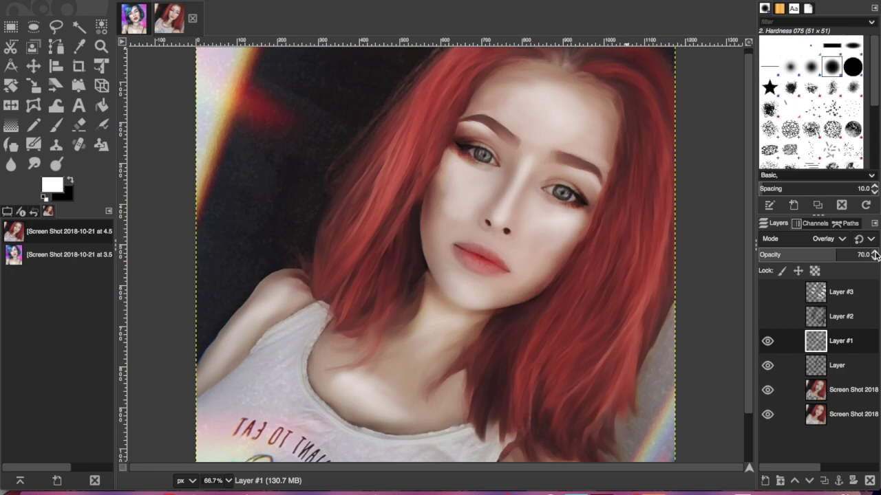
# Show Layer #2 and smudge its black strand lines along the left-hand hair up to the parting.
pyautogui.click(768, 316)
pyautogui.scroll(1, 748, 266)
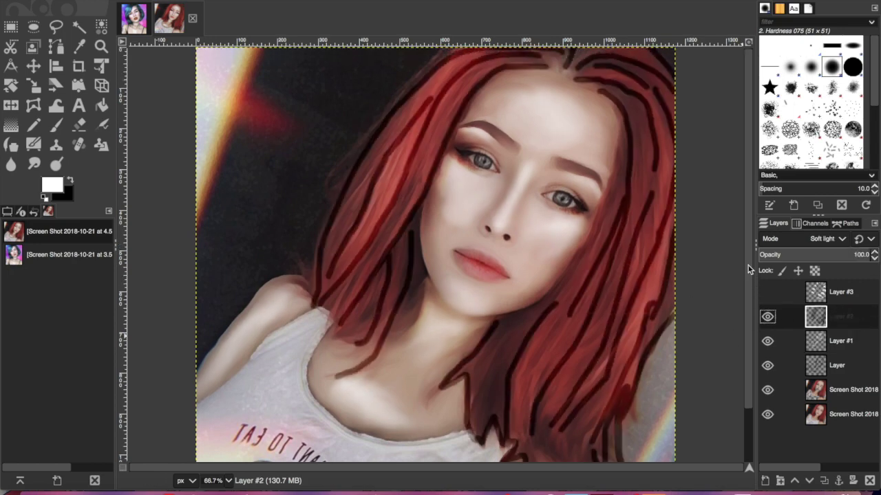
pyautogui.press('s')
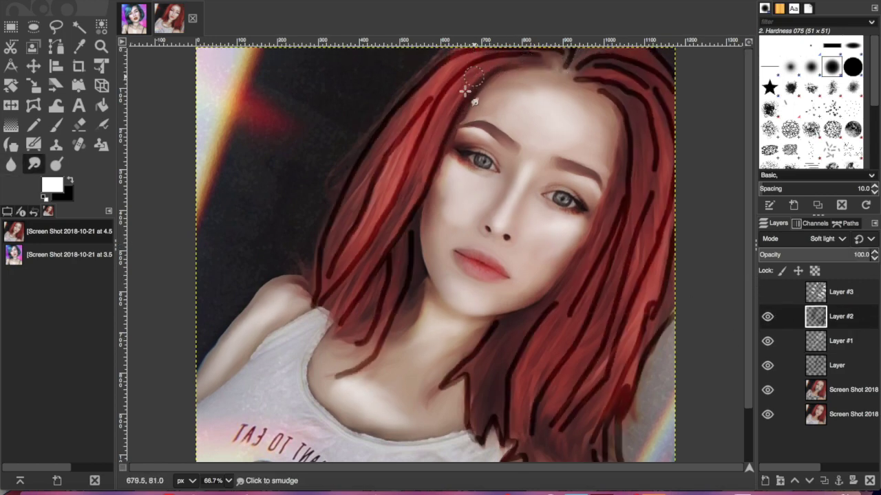
pyautogui.moveTo(407, 231)
pyautogui.mouseDown()
pyautogui.moveTo(374, 283)
pyautogui.moveTo(328, 327)
pyautogui.moveTo(385, 256)
pyautogui.moveTo(394, 266)
pyautogui.moveTo(413, 254)
pyautogui.moveTo(353, 375)
pyautogui.moveTo(345, 370)
pyautogui.moveTo(370, 350)
pyautogui.moveTo(413, 245)
pyautogui.moveTo(395, 342)
pyautogui.mouseUp()
pyautogui.moveTo(424, 113)
pyautogui.mouseDown()
pyautogui.moveTo(450, 81)
pyautogui.moveTo(419, 130)
pyautogui.moveTo(403, 194)
pyautogui.moveTo(320, 304)
pyautogui.moveTo(324, 250)
pyautogui.moveTo(478, 49)
pyautogui.mouseUp()
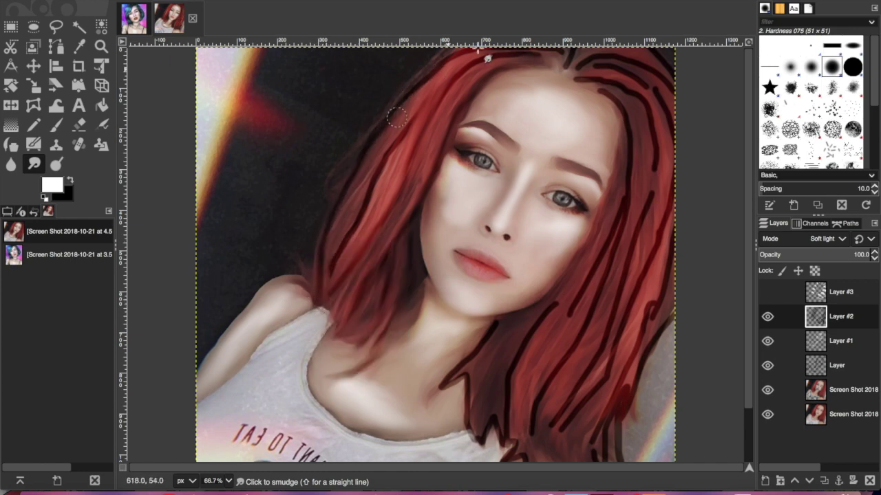
pyautogui.moveTo(564, 53)
pyautogui.mouseDown()
pyautogui.moveTo(436, 79)
pyautogui.moveTo(390, 123)
pyautogui.moveTo(340, 218)
pyautogui.mouseUp()
pyautogui.moveTo(333, 270)
pyautogui.mouseDown()
pyautogui.moveTo(430, 94)
pyautogui.moveTo(370, 219)
pyautogui.moveTo(427, 112)
pyautogui.moveTo(455, 84)
pyautogui.mouseUp()
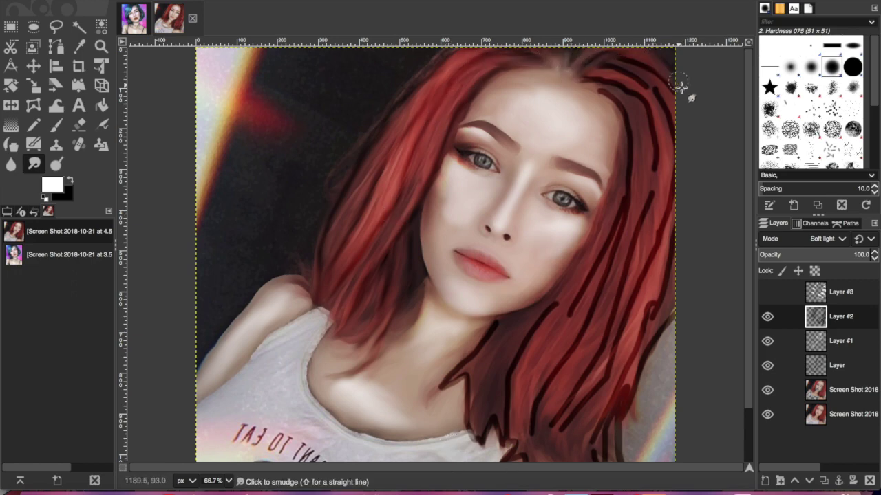
# Smudge the black strand lines along the right-hand hair from the crown down to the tips.
pyautogui.moveTo(679, 103)
pyautogui.mouseDown()
pyautogui.moveTo(693, 153)
pyautogui.moveTo(574, 69)
pyautogui.moveTo(625, 105)
pyautogui.moveTo(655, 161)
pyautogui.mouseUp()
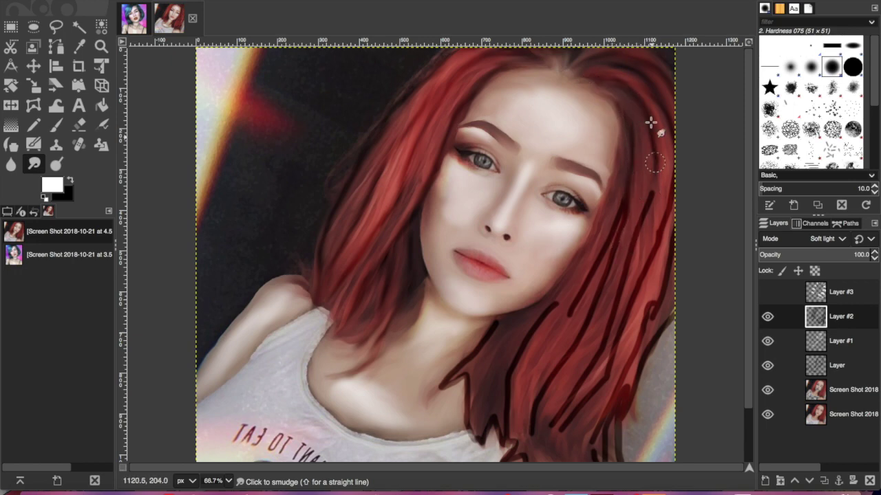
pyautogui.moveTo(623, 286)
pyautogui.mouseDown()
pyautogui.moveTo(658, 153)
pyautogui.moveTo(599, 364)
pyautogui.moveTo(586, 368)
pyautogui.mouseUp()
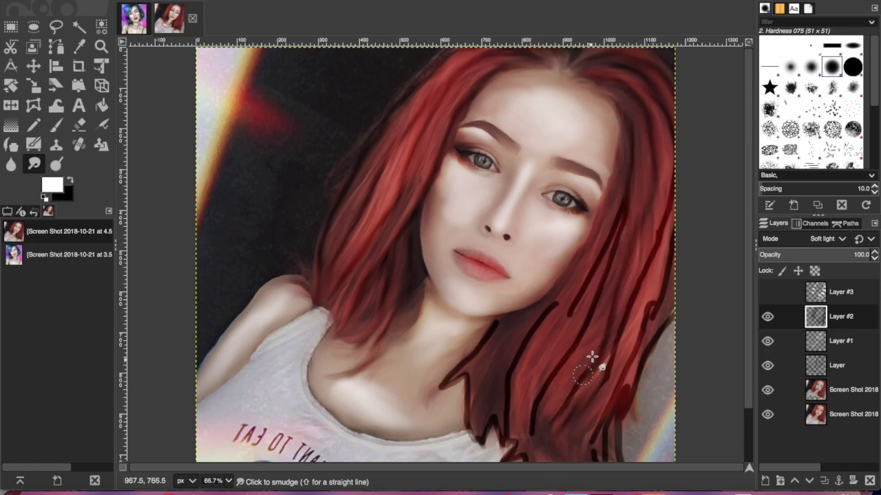
pyautogui.scroll(-2, 595, 378)
pyautogui.moveTo(525, 406)
pyautogui.mouseDown()
pyautogui.moveTo(502, 407)
pyautogui.moveTo(516, 418)
pyautogui.moveTo(512, 379)
pyautogui.moveTo(491, 404)
pyautogui.moveTo(462, 339)
pyautogui.moveTo(468, 365)
pyautogui.moveTo(494, 278)
pyautogui.moveTo(570, 229)
pyautogui.moveTo(518, 298)
pyautogui.moveTo(506, 338)
pyautogui.mouseUp()
pyautogui.moveTo(598, 203)
pyautogui.mouseDown()
pyautogui.moveTo(629, 75)
pyautogui.moveTo(605, 202)
pyautogui.moveTo(534, 370)
pyautogui.mouseUp()
pyautogui.moveTo(610, 276)
pyautogui.mouseDown()
pyautogui.moveTo(588, 359)
pyautogui.moveTo(603, 420)
pyautogui.moveTo(605, 368)
pyautogui.moveTo(603, 419)
pyautogui.moveTo(621, 417)
pyautogui.moveTo(617, 387)
pyautogui.moveTo(637, 309)
pyautogui.moveTo(692, 197)
pyautogui.moveTo(655, 230)
pyautogui.moveTo(655, 252)
pyautogui.moveTo(628, 294)
pyautogui.mouseUp()
# Apply a Gaussian Blur of 4.50 in X and Y to Layer #2.
pyautogui.moveTo(748, 137); pyautogui.dragTo(747, 91)
pyautogui.click(355, 1)
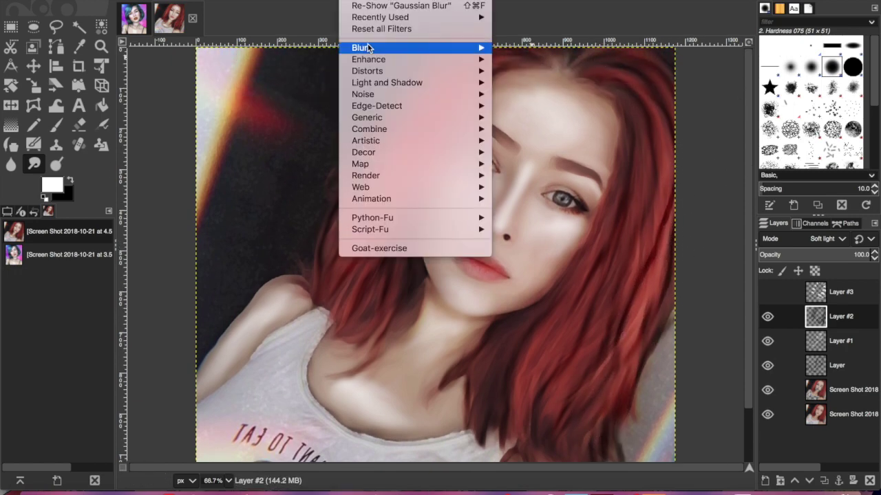
pyautogui.moveTo(370, 48)
pyautogui.click(530, 49)
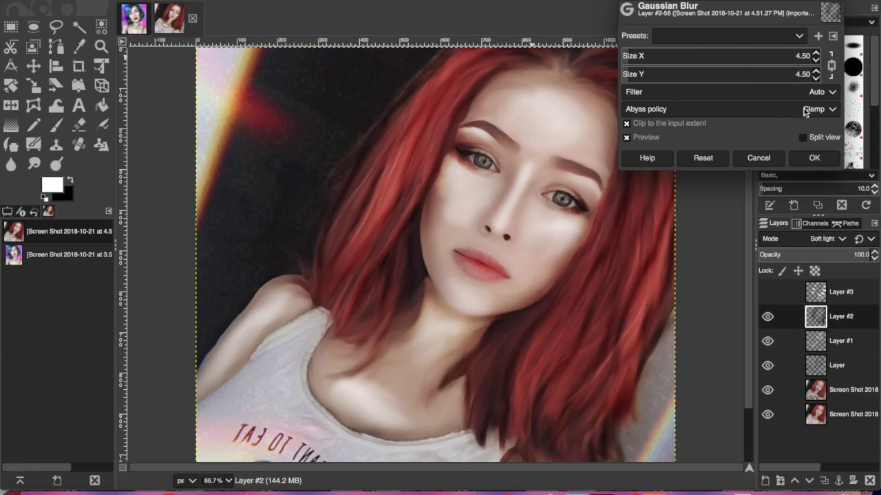
pyautogui.click(814, 157)
# Show Layer #3 and smudge its white highlight bands through the left-hand hair and along the parting.
pyautogui.click(841, 292)
pyautogui.click(767, 292)
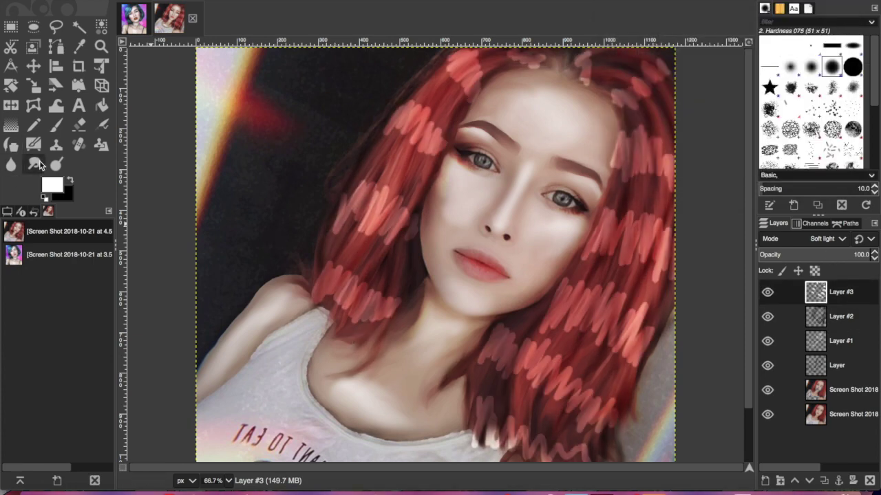
pyautogui.moveTo(324, 268)
pyautogui.mouseDown()
pyautogui.moveTo(352, 257)
pyautogui.moveTo(352, 297)
pyautogui.moveTo(338, 323)
pyautogui.moveTo(374, 260)
pyautogui.moveTo(352, 335)
pyautogui.moveTo(375, 283)
pyautogui.moveTo(374, 339)
pyautogui.moveTo(365, 334)
pyautogui.moveTo(397, 296)
pyautogui.moveTo(399, 222)
pyautogui.moveTo(413, 236)
pyautogui.moveTo(387, 229)
pyautogui.moveTo(417, 174)
pyautogui.moveTo(375, 236)
pyautogui.moveTo(391, 199)
pyautogui.moveTo(381, 192)
pyautogui.moveTo(337, 237)
pyautogui.moveTo(373, 161)
pyautogui.moveTo(320, 253)
pyautogui.moveTo(405, 98)
pyautogui.moveTo(404, 147)
pyautogui.moveTo(426, 123)
pyautogui.moveTo(421, 147)
pyautogui.moveTo(437, 141)
pyautogui.moveTo(417, 204)
pyautogui.moveTo(420, 179)
pyautogui.mouseUp()
pyautogui.moveTo(468, 48)
pyautogui.mouseDown()
pyautogui.moveTo(440, 74)
pyautogui.moveTo(484, 50)
pyautogui.moveTo(456, 87)
pyautogui.moveTo(471, 89)
pyautogui.moveTo(477, 60)
pyautogui.moveTo(434, 99)
pyautogui.mouseUp()
pyautogui.moveTo(551, 67)
pyautogui.mouseDown()
pyautogui.moveTo(494, 53)
pyautogui.moveTo(596, 76)
pyautogui.mouseUp()
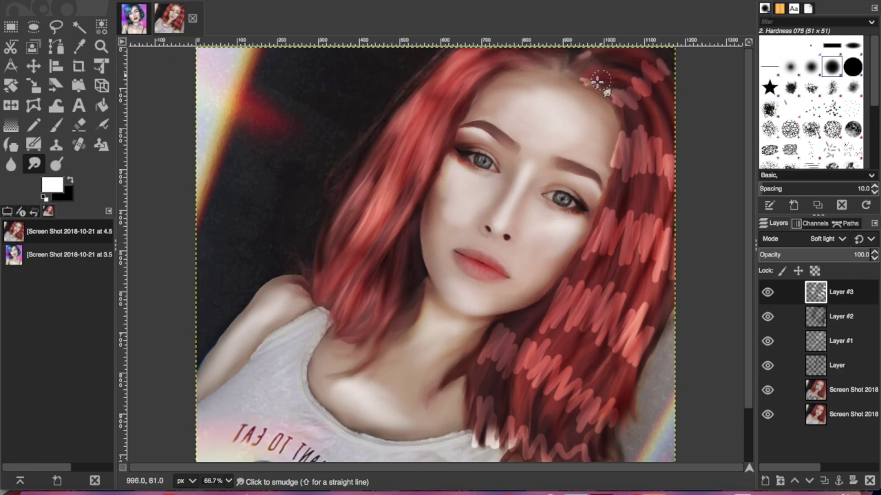
# Smudge the white highlight bands through the right-hand hair from the crown down to the tips.
pyautogui.moveTo(628, 77); pyautogui.dragTo(629, 103)
pyautogui.moveTo(642, 154); pyautogui.dragTo(667, 180)
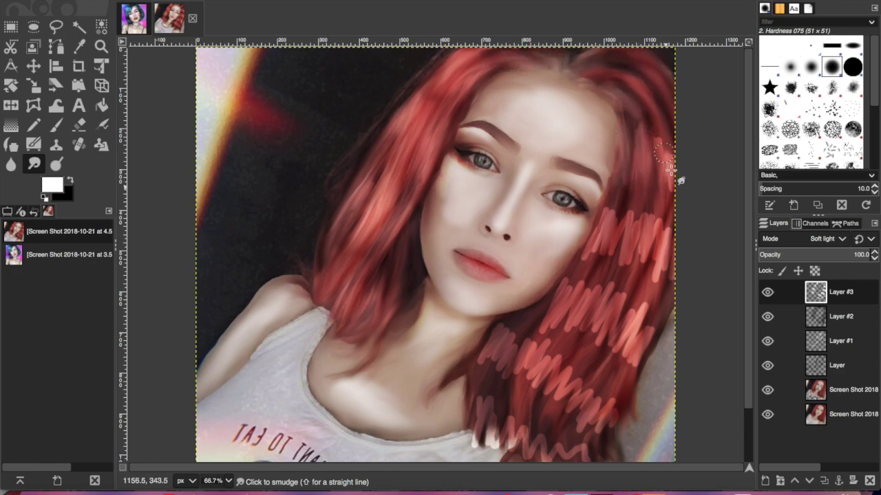
pyautogui.moveTo(625, 213)
pyautogui.mouseDown()
pyautogui.moveTo(620, 271)
pyautogui.moveTo(651, 216)
pyautogui.moveTo(662, 281)
pyautogui.mouseUp()
pyautogui.moveTo(640, 350)
pyautogui.mouseDown()
pyautogui.moveTo(633, 344)
pyautogui.moveTo(614, 365)
pyautogui.moveTo(612, 320)
pyautogui.moveTo(590, 298)
pyautogui.moveTo(556, 335)
pyautogui.moveTo(571, 286)
pyautogui.mouseUp()
pyautogui.moveTo(527, 321)
pyautogui.mouseDown()
pyautogui.moveTo(514, 358)
pyautogui.moveTo(530, 345)
pyautogui.moveTo(527, 389)
pyautogui.moveTo(547, 379)
pyautogui.moveTo(546, 395)
pyautogui.moveTo(576, 410)
pyautogui.moveTo(605, 408)
pyautogui.moveTo(615, 429)
pyautogui.mouseUp()
pyautogui.scroll(-3, 615, 429)
pyautogui.moveTo(479, 337)
pyautogui.mouseDown()
pyautogui.moveTo(501, 377)
pyautogui.moveTo(548, 407)
pyautogui.moveTo(591, 393)
pyautogui.mouseUp()
pyautogui.moveTo(747, 272); pyautogui.dragTo(747, 219)
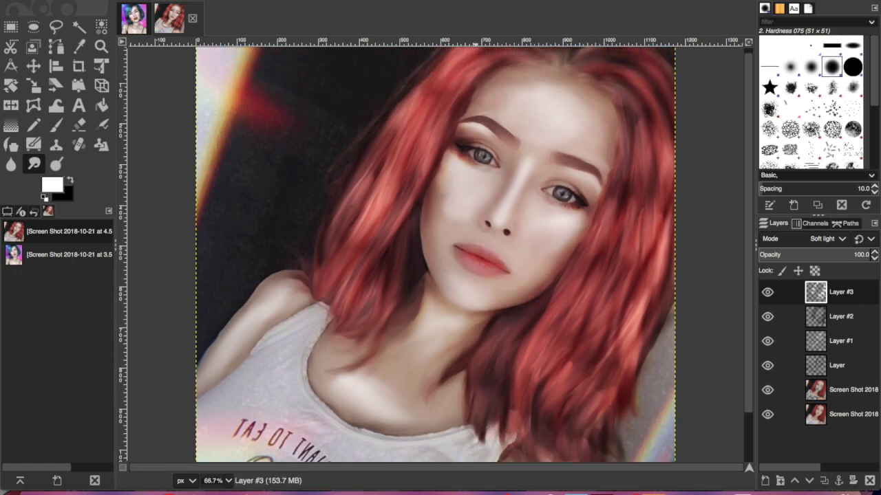
# Apply a Gaussian Blur to the white highlight strokes on Layer #3.
pyautogui.click(354, 2)
pyautogui.moveTo(371, 50)
pyautogui.click(535, 48)
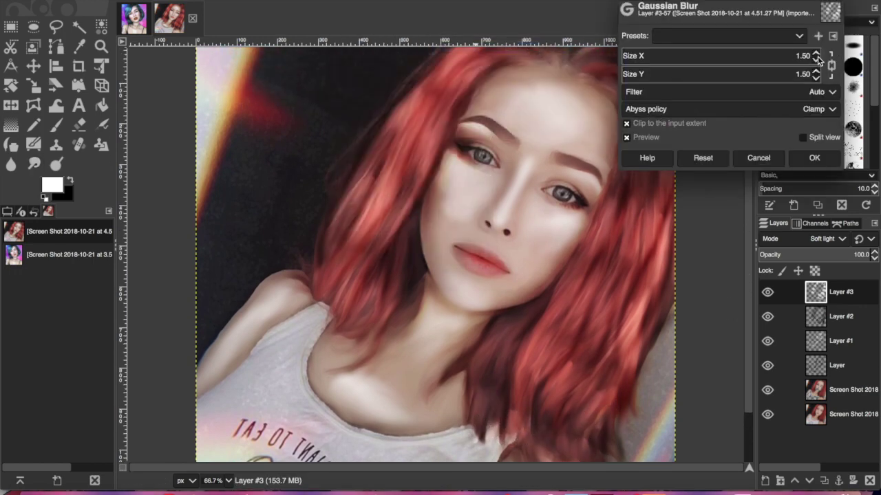
pyautogui.click(814, 158)
# Lower the opacity of the Overlay layer named Layer #1.
pyautogui.click(846, 344)
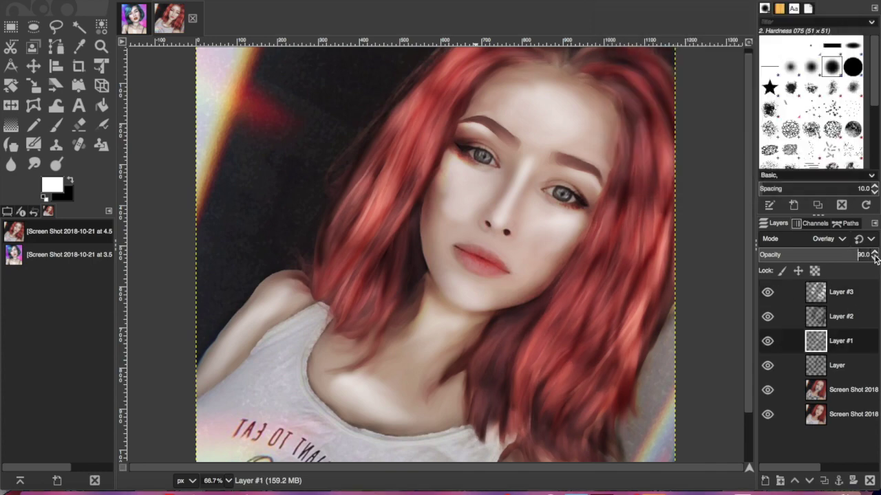
pyautogui.click(874, 258)
pyautogui.click(875, 252)
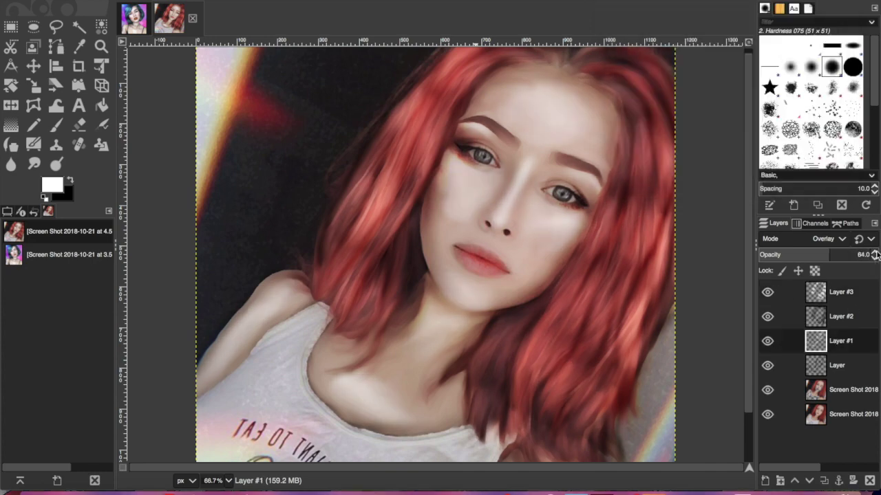
# Toggle the painted shadow and highlight layers off and on to compare, and lower Layer #3's opacity to 87.
pyautogui.click(850, 298)
pyautogui.click(180, 2)
pyautogui.moveTo(190, 16)
pyautogui.click(378, 31)
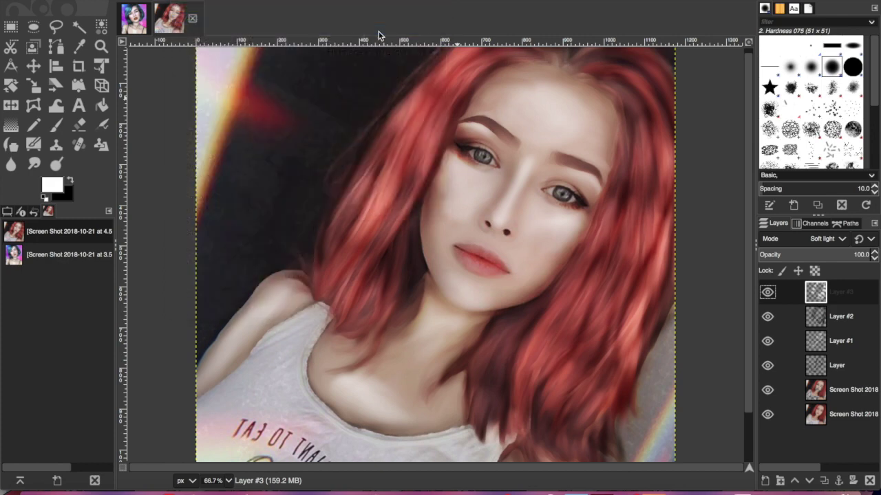
pyautogui.click(767, 292)
pyautogui.click(767, 316)
pyautogui.click(767, 340)
pyautogui.click(767, 365)
pyautogui.click(767, 340)
pyautogui.click(768, 316)
pyautogui.click(767, 292)
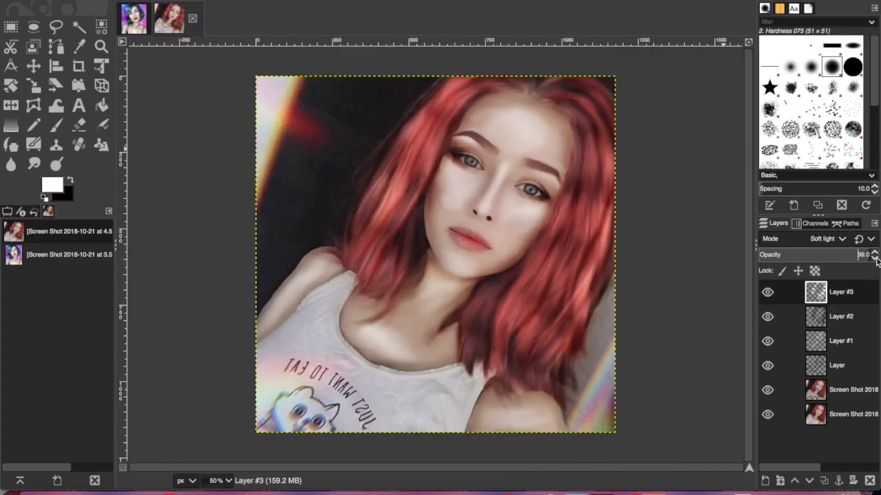
# Duplicate the bottom photo layer and hide the lowest copy so that it stays out of the merge.
pyautogui.click(767, 416)
pyautogui.click(768, 416)
pyautogui.click(841, 415)
pyautogui.rightClick(842, 417)
pyautogui.click(761, 128)
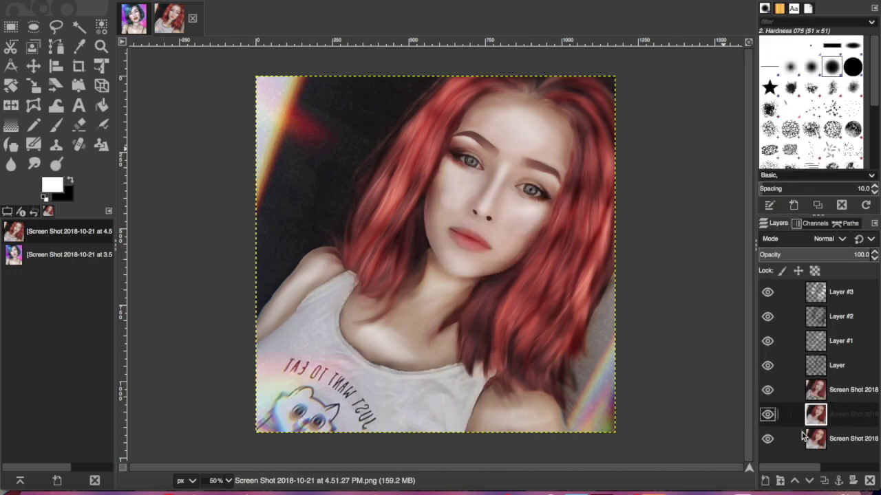
pyautogui.click(841, 317)
pyautogui.click(841, 292)
# Merge the visible layers with the result clipped to the image, and compare the merged layer with the original photo.
pyautogui.click(148, 1)
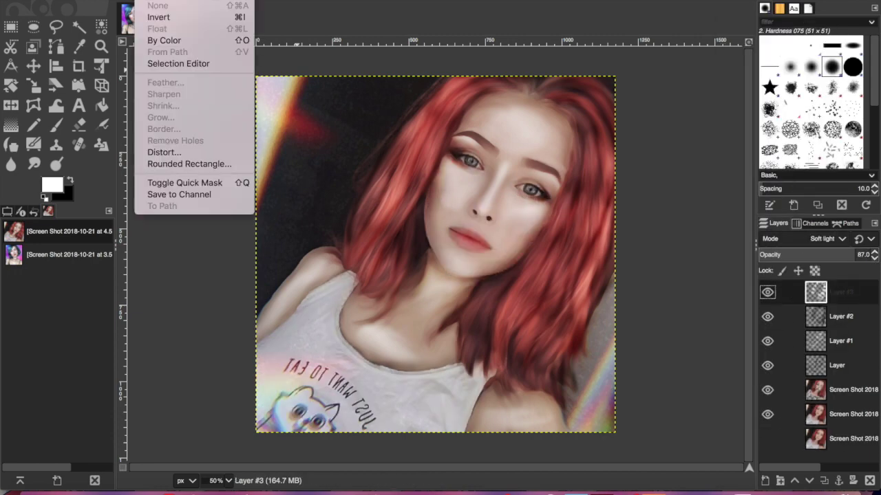
pyautogui.click(258, 174)
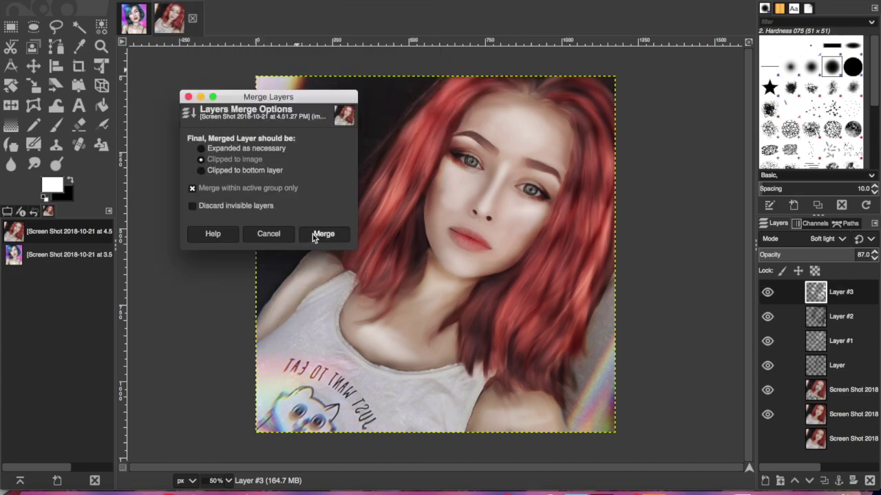
pyautogui.click(322, 236)
pyautogui.click(768, 292)
pyautogui.click(771, 298)
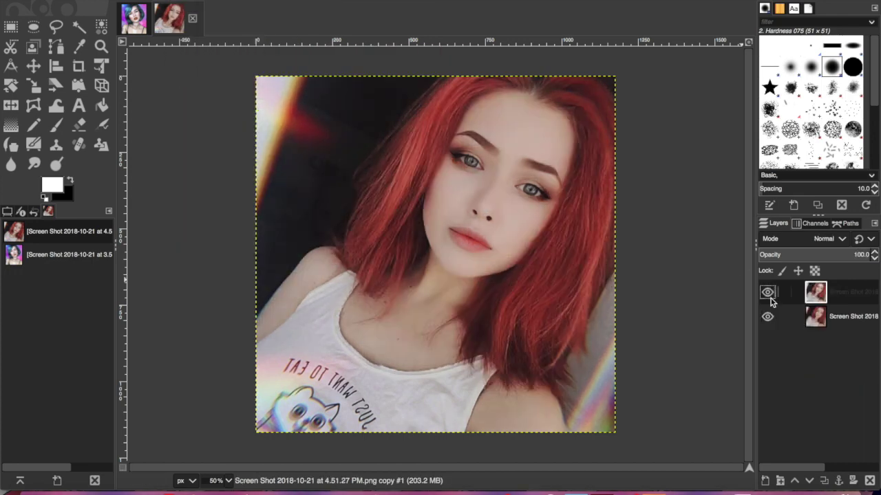
# Add a white layer mask to the merged portrait layer and hide the original photo layer.
pyautogui.click(853, 481)
pyautogui.click(848, 474)
pyautogui.click(768, 317)
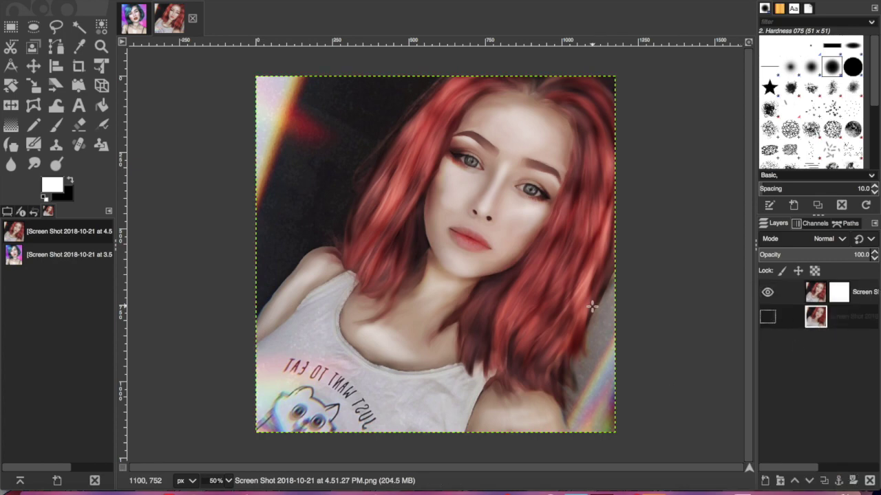
# Paint black on the mask with a Paintbrush of size 112 to remove the background to the right of the hair.
pyautogui.click(839, 298)
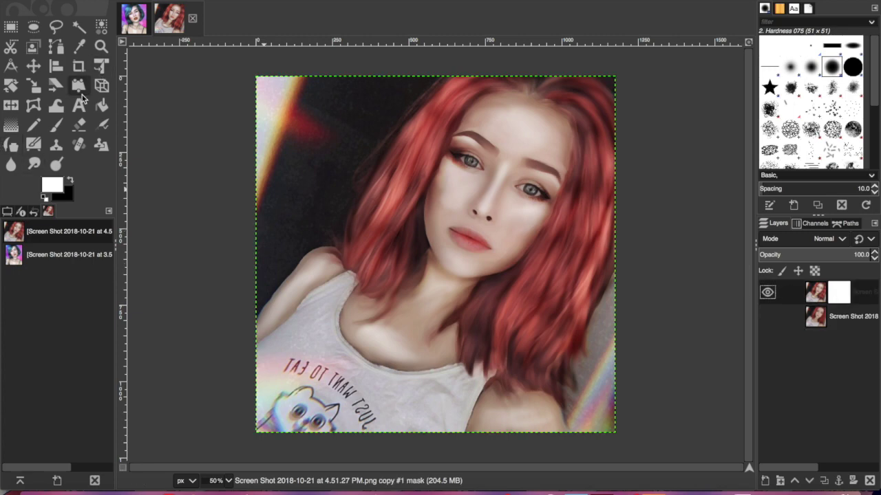
pyautogui.click(57, 124)
pyautogui.click(69, 180)
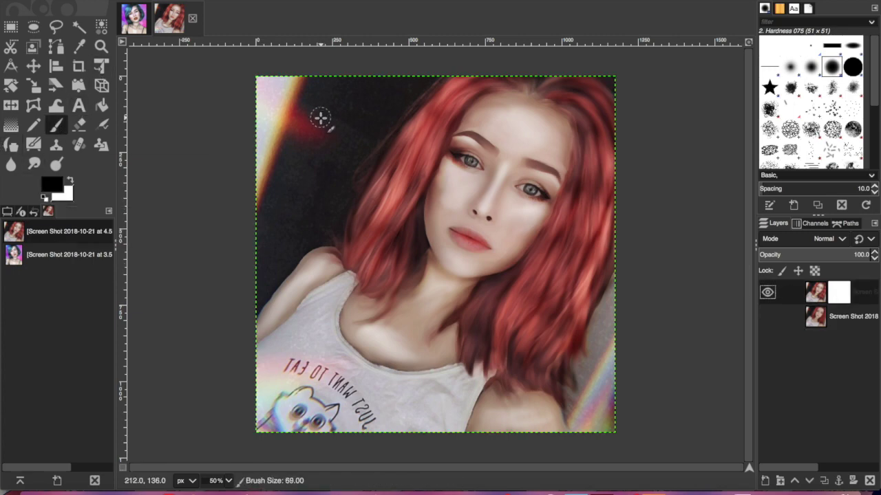
pyautogui.press(']')
pyautogui.press(']')
pyautogui.press(']')
pyautogui.press(']')
pyautogui.press(']')
pyautogui.press(']')
pyautogui.press(']')
pyautogui.press(']')
pyautogui.press(']')
pyautogui.press(']')
pyautogui.press(']')
pyautogui.press(']')
pyautogui.press(']')
pyautogui.press(']')
pyautogui.press(']')
pyautogui.press(']')
pyautogui.press(']')
pyautogui.press(']')
pyautogui.press(']')
pyautogui.click(616, 71)
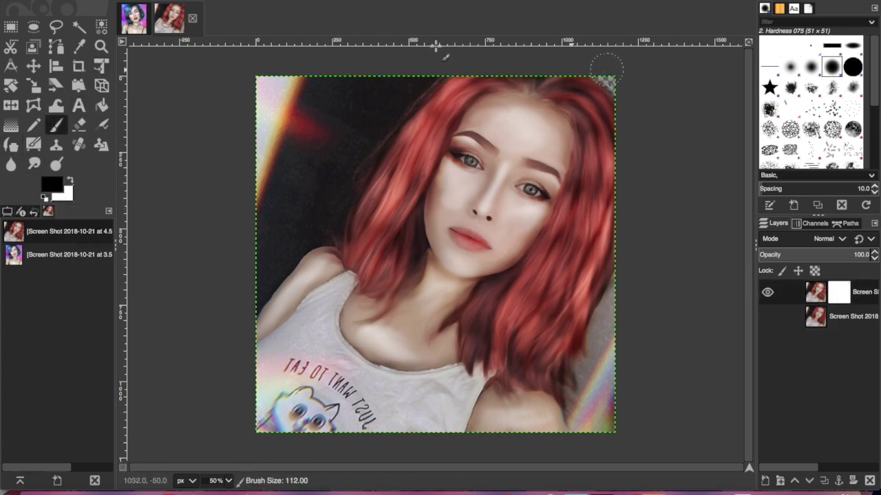
pyautogui.moveTo(622, 292)
pyautogui.mouseDown()
pyautogui.moveTo(578, 402)
pyautogui.moveTo(593, 432)
pyautogui.moveTo(611, 353)
pyautogui.mouseUp()
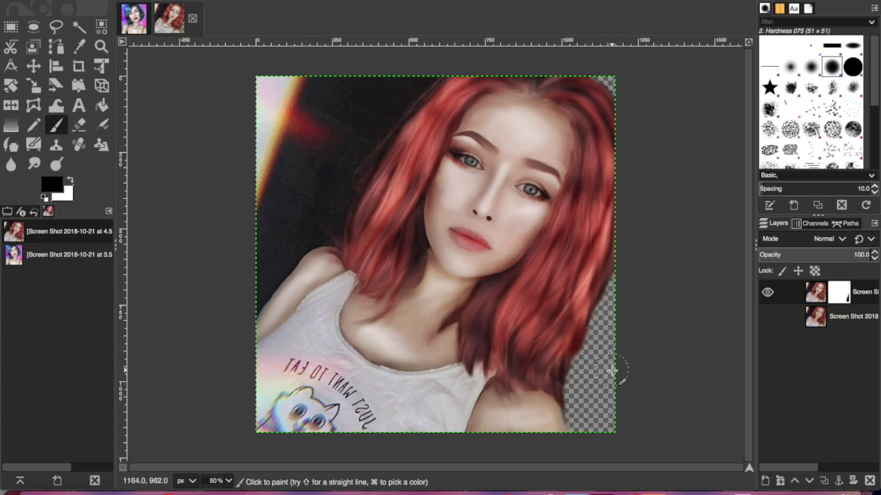
# Mask out the dark background to the left of the hair and above the shoulder, using a smaller brush along the edges.
pyautogui.moveTo(267, 65)
pyautogui.mouseDown()
pyautogui.moveTo(245, 165)
pyautogui.moveTo(328, 67)
pyautogui.moveTo(352, 79)
pyautogui.moveTo(412, 63)
pyautogui.moveTo(430, 74)
pyautogui.moveTo(402, 99)
pyautogui.moveTo(452, 61)
pyautogui.moveTo(370, 106)
pyautogui.moveTo(380, 133)
pyautogui.moveTo(445, 72)
pyautogui.mouseUp()
pyautogui.press('[')
pyautogui.press('[')
pyautogui.press('[')
pyautogui.moveTo(391, 118)
pyautogui.mouseDown()
pyautogui.moveTo(355, 164)
pyautogui.moveTo(372, 151)
pyautogui.moveTo(351, 190)
pyautogui.mouseUp()
pyautogui.moveTo(374, 152)
pyautogui.mouseDown()
pyautogui.moveTo(344, 232)
pyautogui.moveTo(270, 251)
pyautogui.moveTo(307, 171)
pyautogui.moveTo(334, 185)
pyautogui.mouseUp()
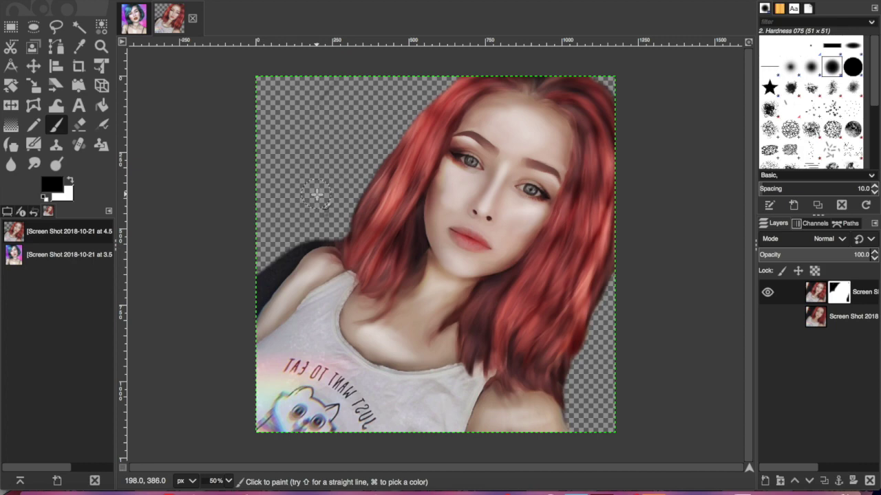
pyautogui.moveTo(266, 256)
pyautogui.mouseDown()
pyautogui.moveTo(245, 316)
pyautogui.moveTo(297, 244)
pyautogui.moveTo(291, 251)
pyautogui.mouseUp()
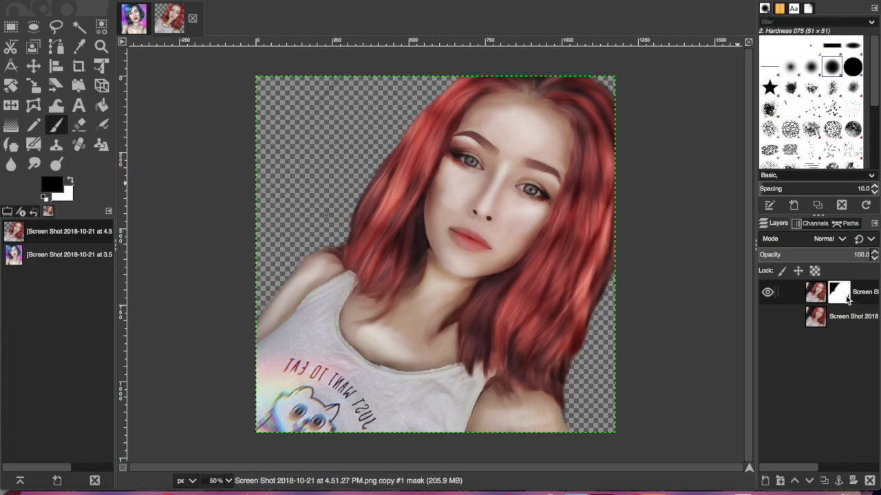
# Add a new layer beneath the masked portrait and bucket-fill it with light grey.
pyautogui.click(847, 320)
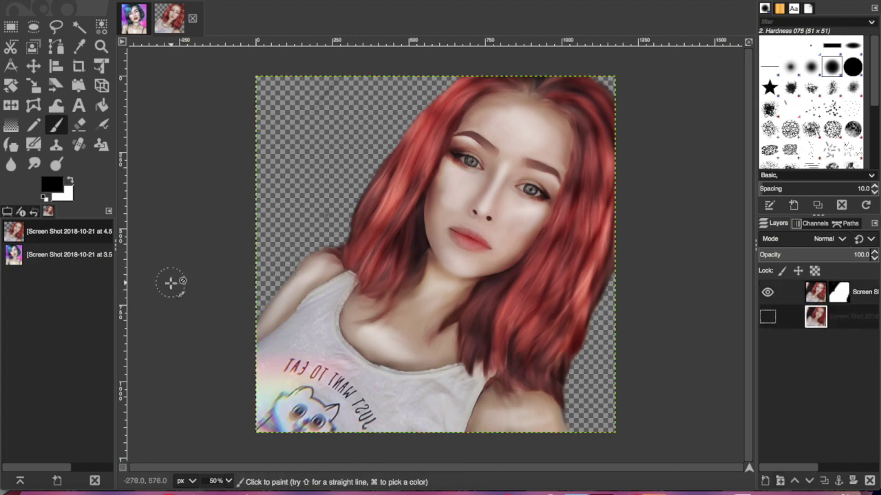
pyautogui.click(52, 185)
pyautogui.moveTo(18, 110); pyautogui.dragTo(11, 71)
pyautogui.click(209, 199)
pyautogui.click(102, 105)
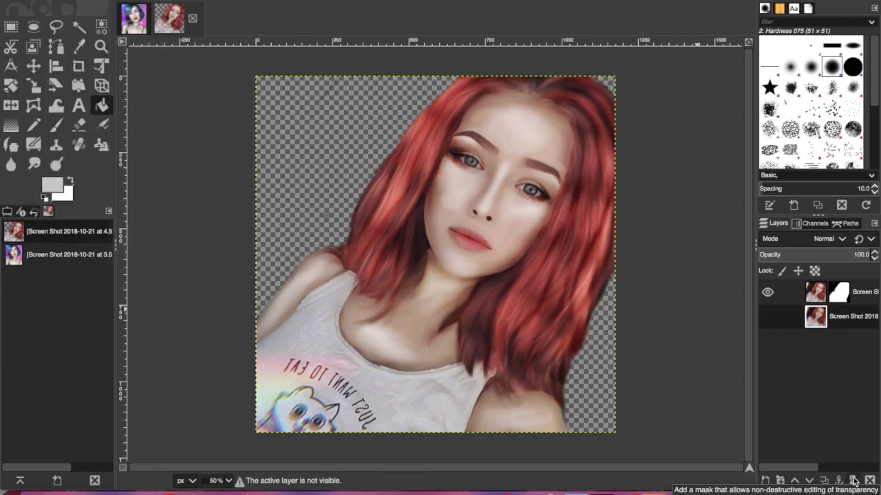
pyautogui.click(120, 1)
pyautogui.click(148, 2)
pyautogui.click(766, 479)
pyautogui.press('Return')
pyautogui.click(543, 289)
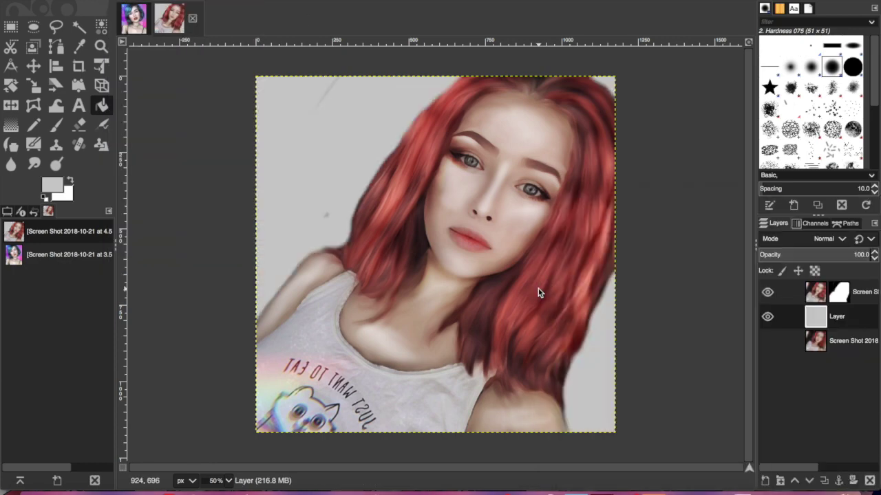
# Smudge the portrait layer's mask edges along the right-hand hair and arm and up the left-hand hair.
pyautogui.click(841, 295)
pyautogui.click(33, 163)
pyautogui.moveTo(609, 281)
pyautogui.mouseDown()
pyautogui.moveTo(593, 327)
pyautogui.moveTo(626, 255)
pyautogui.moveTo(572, 384)
pyautogui.moveTo(579, 413)
pyautogui.mouseUp()
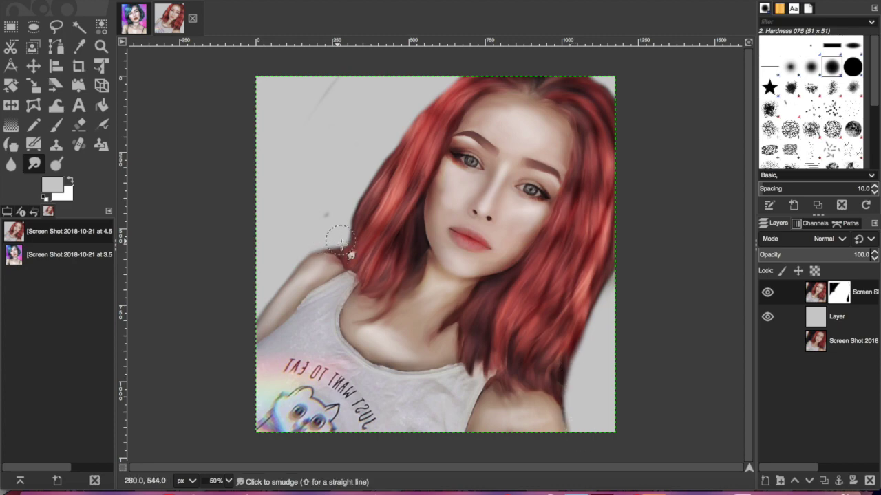
pyautogui.moveTo(339, 246)
pyautogui.mouseDown()
pyautogui.moveTo(338, 207)
pyautogui.moveTo(434, 98)
pyautogui.mouseUp()
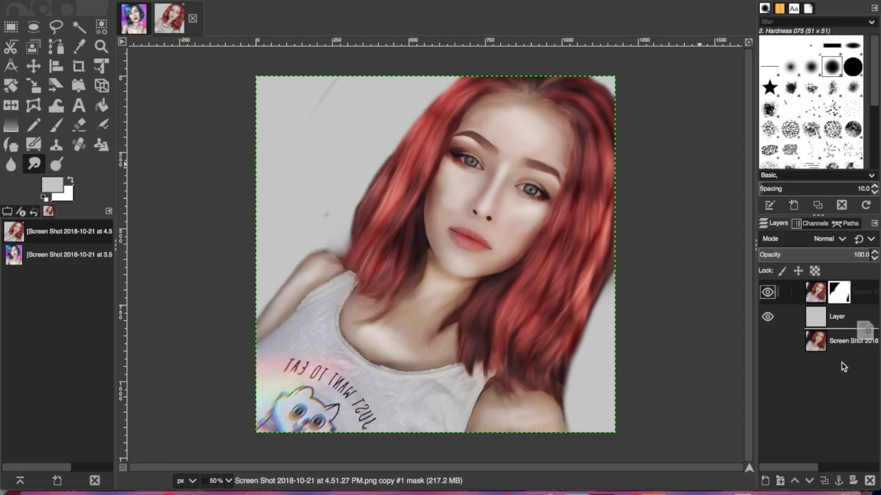
# Duplicate the masked portrait layer and paint over the stray background marks on the lower copy's mask in black.
pyautogui.click(824, 480)
pyautogui.click(839, 316)
pyautogui.press('p')
pyautogui.moveTo(302, 113)
pyautogui.mouseDown()
pyautogui.moveTo(305, 99)
pyautogui.moveTo(333, 85)
pyautogui.moveTo(299, 130)
pyautogui.mouseUp()
pyautogui.click(44, 198)
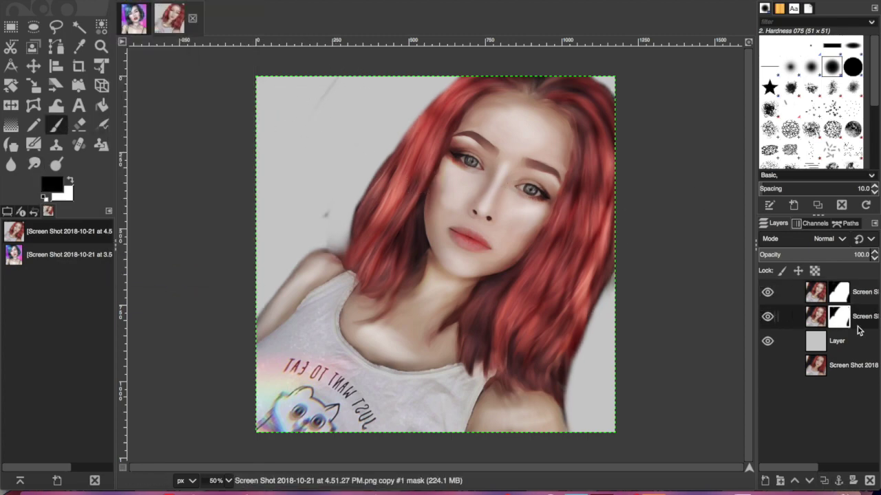
# Set the top portrait copy to Soft light mode and lower its opacity to 31.
pyautogui.click(838, 292)
pyautogui.click(819, 239)
pyautogui.click(798, 465)
pyautogui.click(798, 240)
pyautogui.click(781, 317)
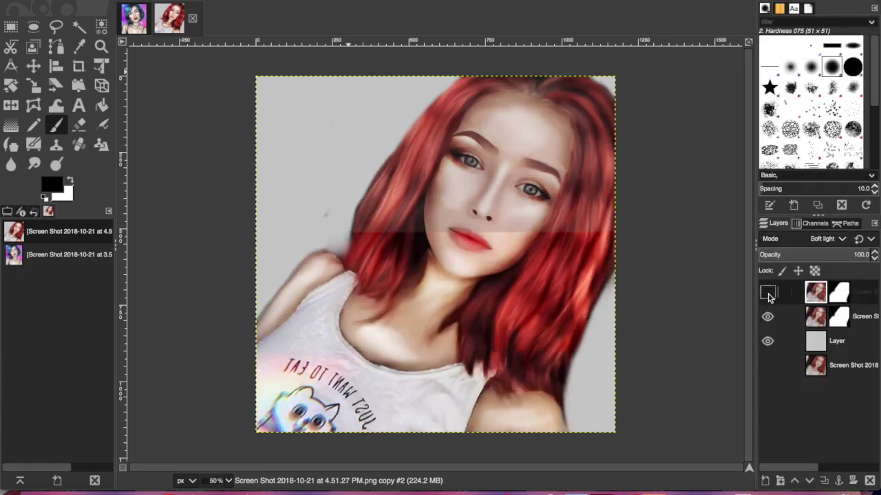
pyautogui.click(874, 259)
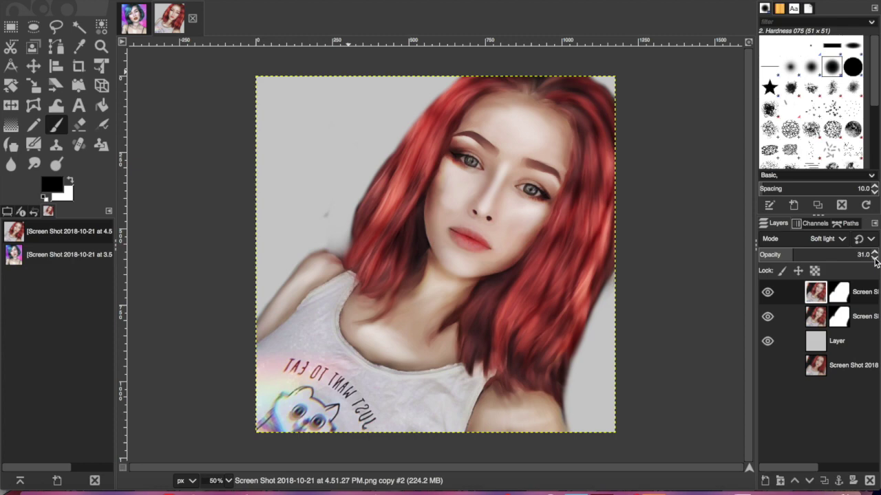
# Switch to Google Chrome and copy the Gold-Stars Rainbow Unicorn image from the unicorn background search results.
pyautogui.click(139, 491)
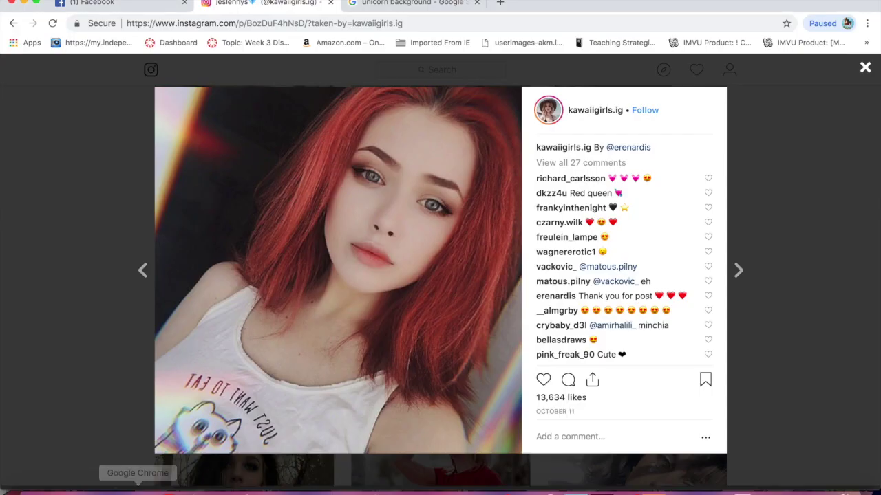
pyautogui.click(413, 3)
pyautogui.click(656, 94)
pyautogui.rightClick(329, 298)
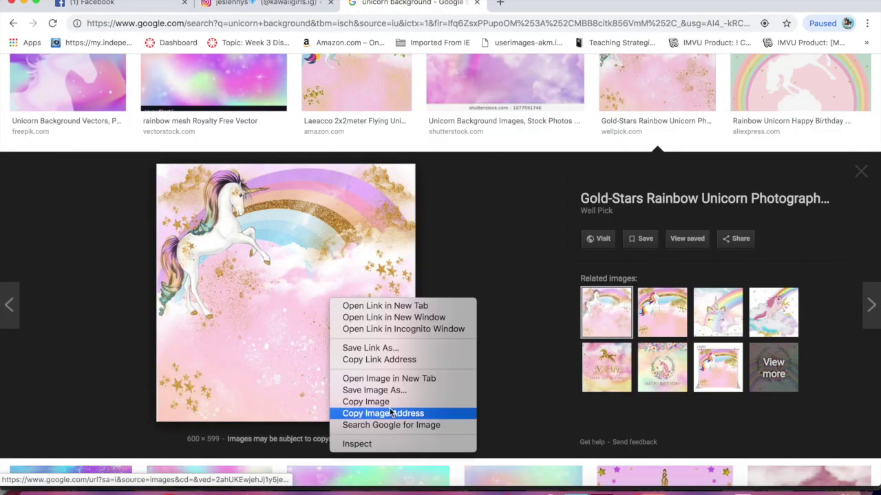
pyautogui.click(366, 401)
# Switch back to GIMP and paste the copied unicorn image as a new layer.
pyautogui.click(600, 489)
pyautogui.click(679, 489)
pyautogui.click(124, 1)
pyautogui.moveTo(186, 139)
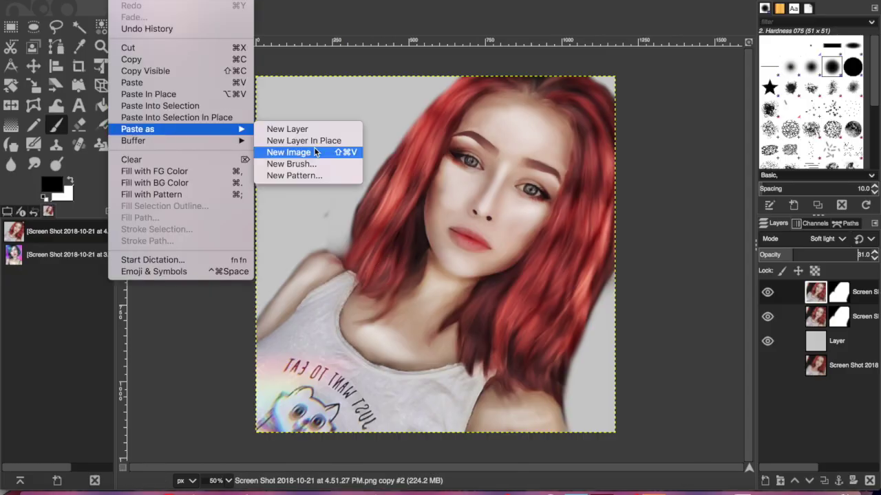
pyautogui.click(303, 130)
# Scale the pasted unicorn layer to 1181 × 1178 px so that it covers the whole canvas.
pyautogui.click(33, 85)
pyautogui.click(344, 164)
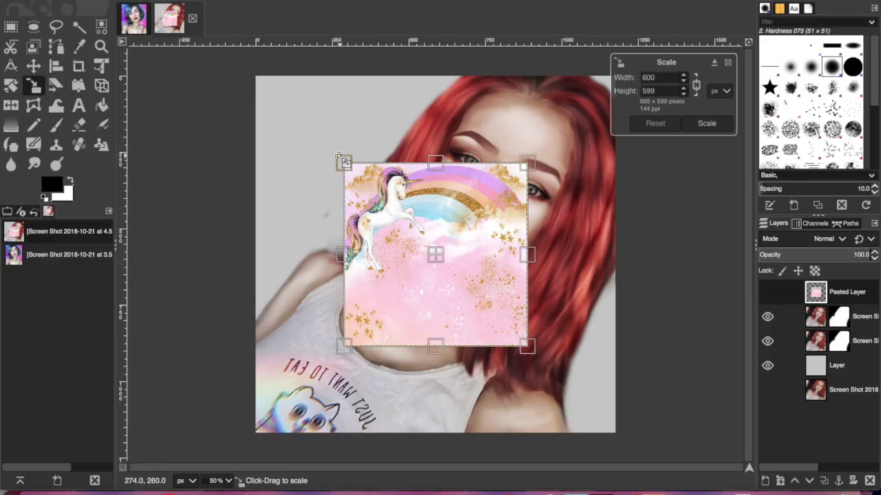
pyautogui.moveTo(344, 163); pyautogui.dragTo(256, 76)
pyautogui.moveTo(580, 394); pyautogui.dragTo(621, 440)
pyautogui.click(705, 123)
# Set the unicorn layer's mode to Addition and move it beneath both masked portrait layers.
pyautogui.click(801, 241)
pyautogui.click(798, 417)
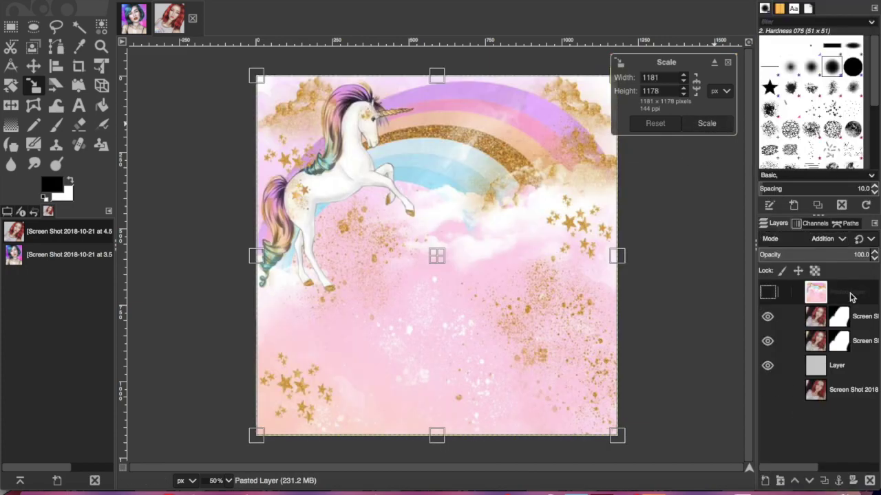
pyautogui.moveTo(860, 295); pyautogui.dragTo(831, 330)
# Try Soft light and Vivid light on the unicorn layer, and settle on Overlay mode.
pyautogui.click(809, 239)
pyautogui.click(783, 314)
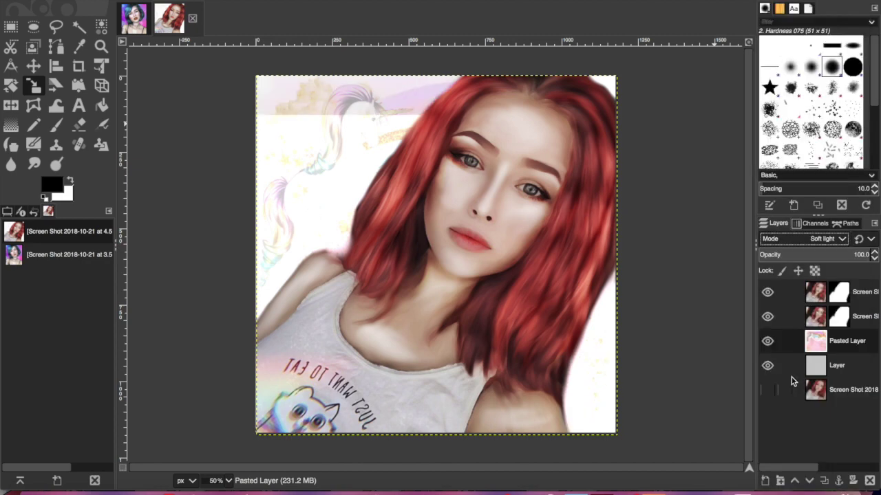
pyautogui.click(798, 239)
pyautogui.click(791, 267)
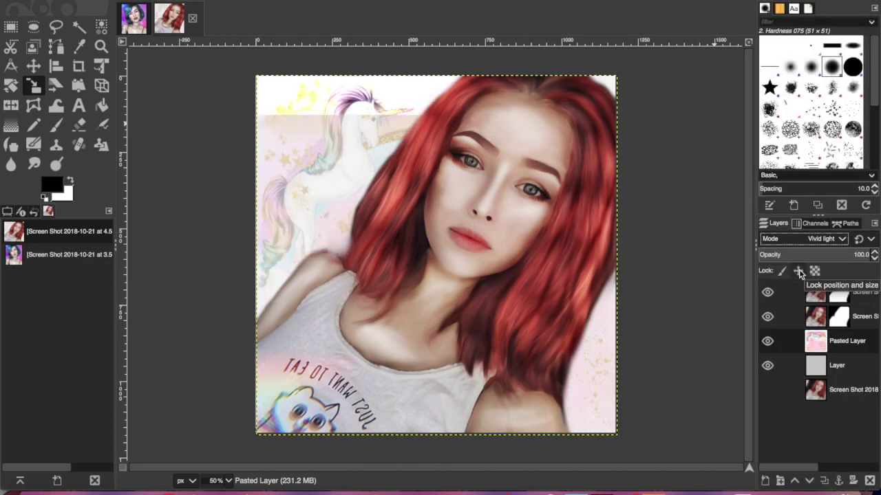
pyautogui.click(781, 195)
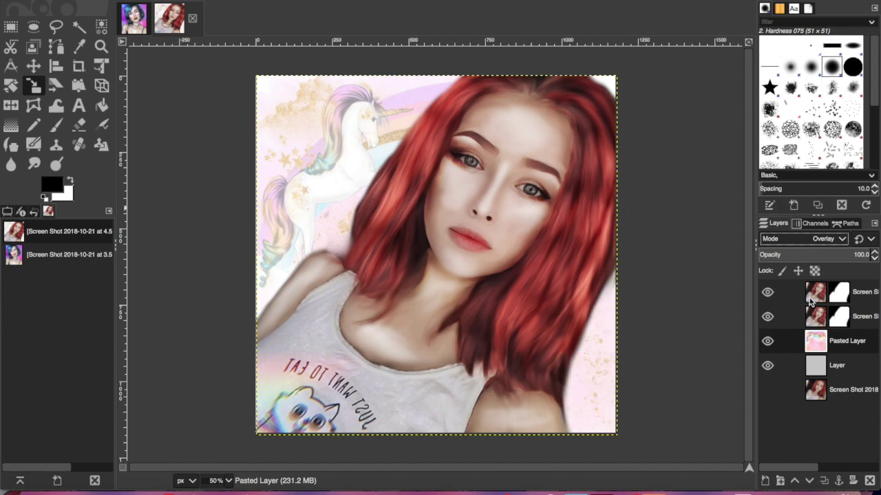
# Add a new transparent layer above the top portrait layer.
pyautogui.click(847, 292)
pyautogui.click(764, 481)
pyautogui.press('Return')
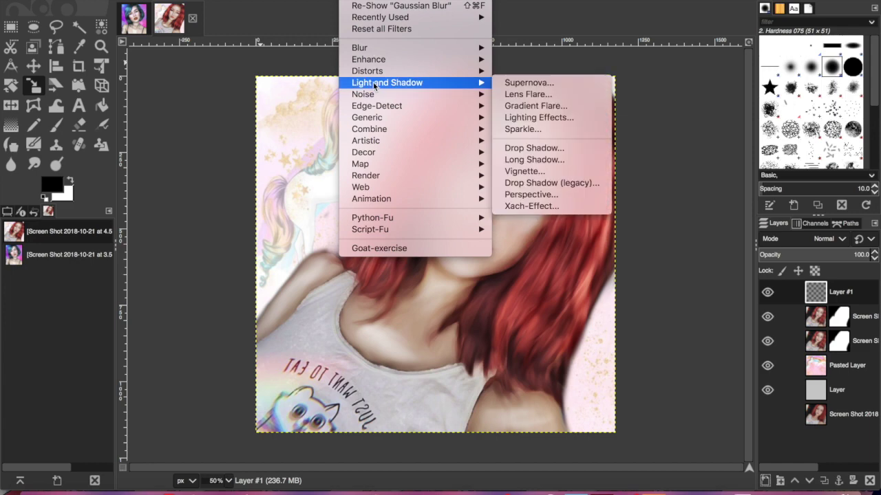
pyautogui.click(527, 93)
pyautogui.click(795, 53)
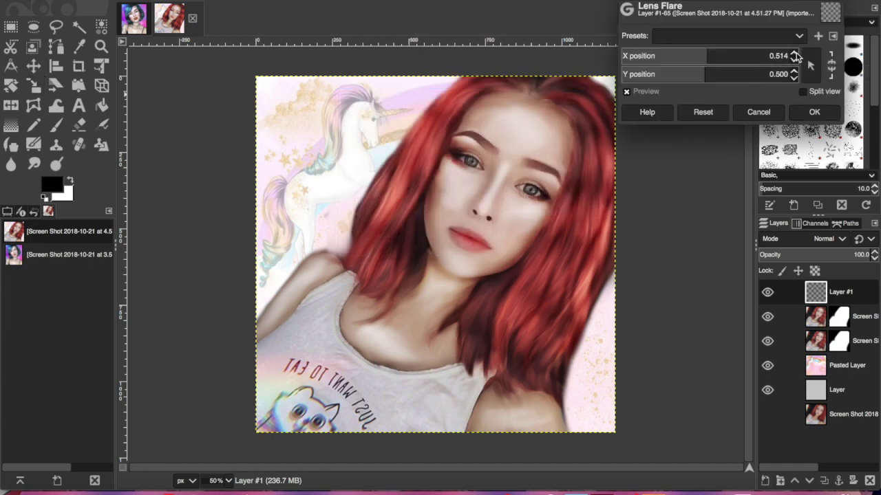
pyautogui.click(758, 112)
pyautogui.click(348, 0)
pyautogui.moveTo(392, 80)
pyautogui.click(513, 93)
pyautogui.click(757, 112)
pyautogui.click(347, 0)
pyautogui.moveTo(413, 63)
pyautogui.moveTo(412, 83)
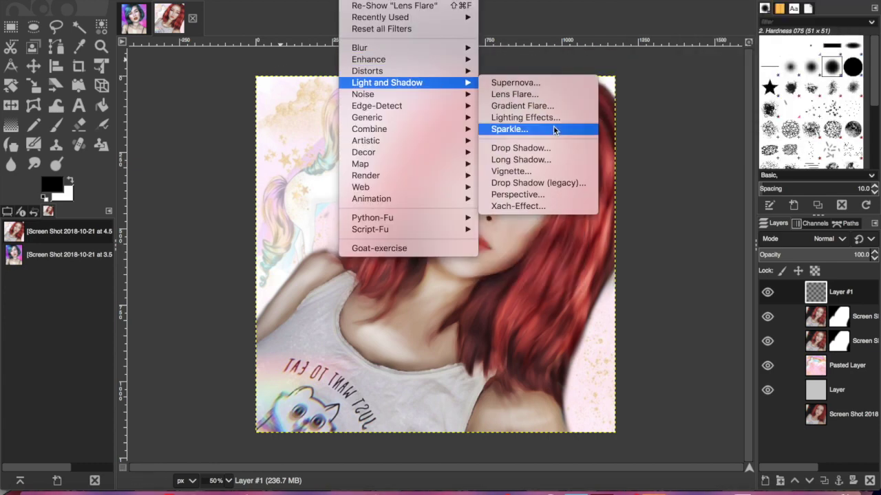
pyautogui.click(552, 127)
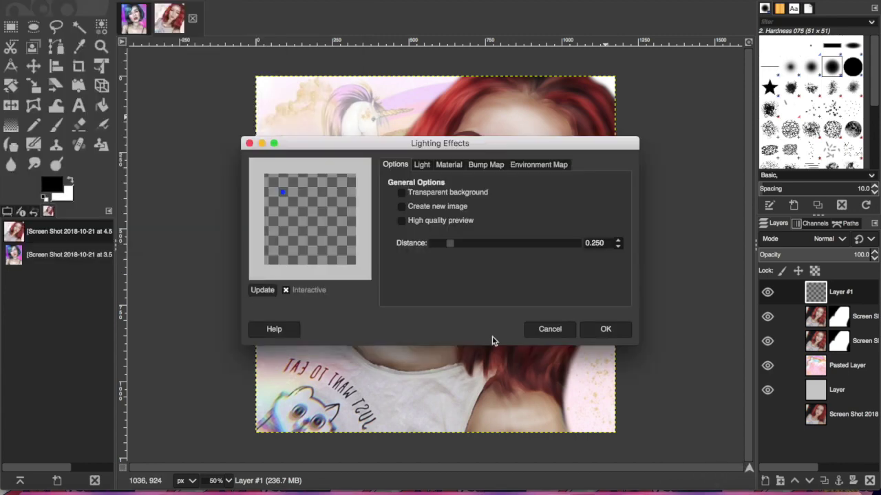
pyautogui.click(421, 165)
pyautogui.click(461, 234)
pyautogui.click(423, 187)
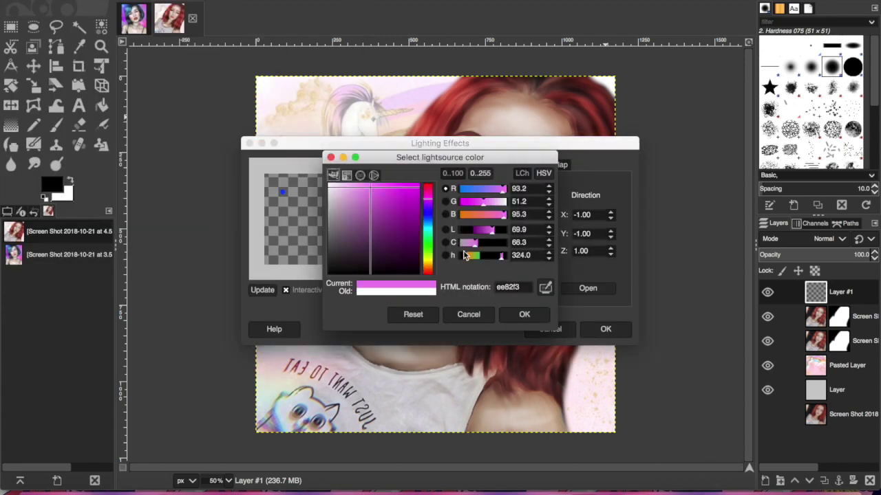
pyautogui.click(528, 321)
pyautogui.click(548, 328)
# Set a violet foreground colour and draw a diagonal violet-to-white gradient about 998 px long across the new layer, starting near its upper-left corner.
pyautogui.press('g')
pyautogui.click(53, 185)
pyautogui.click(211, 146)
pyautogui.click(209, 186)
pyautogui.moveTo(279, 95); pyautogui.dragTo(478, 325)
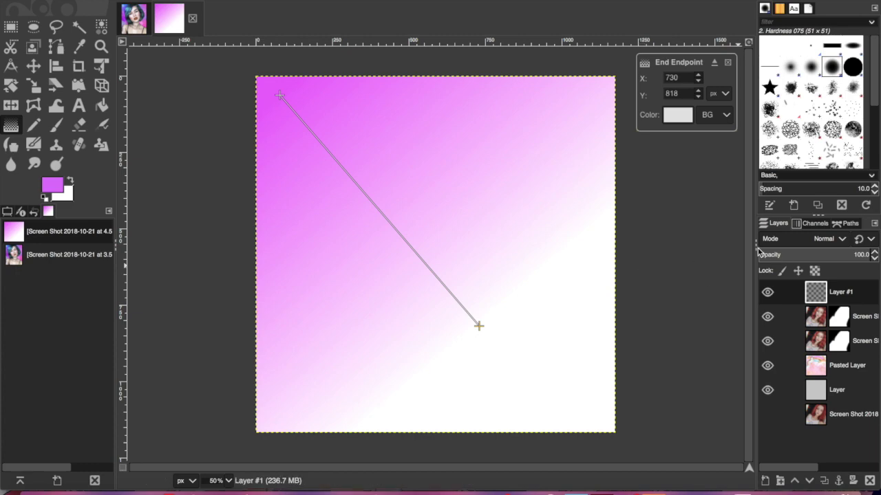
# Try Screen and other modes on the gradient layer, settle on Burn, and set its opacity to 61.
pyautogui.click(826, 241)
pyautogui.click(815, 375)
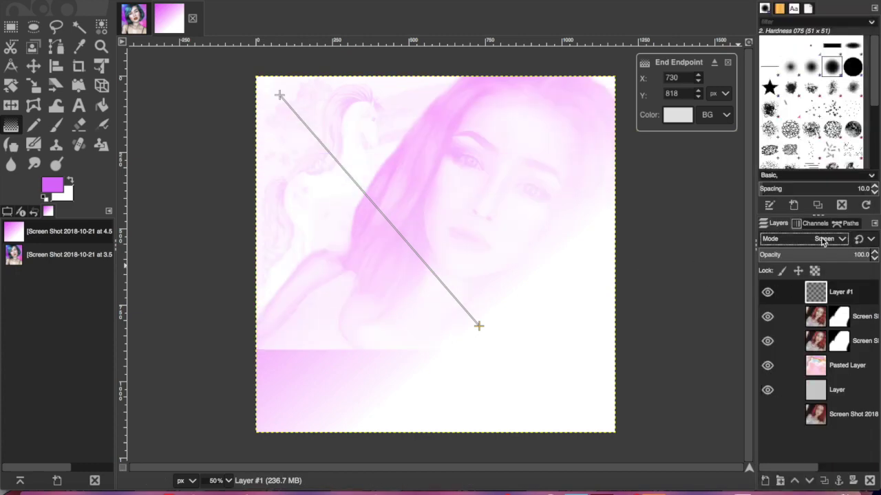
pyautogui.click(823, 241)
pyautogui.click(808, 334)
pyautogui.click(822, 239)
pyautogui.click(814, 262)
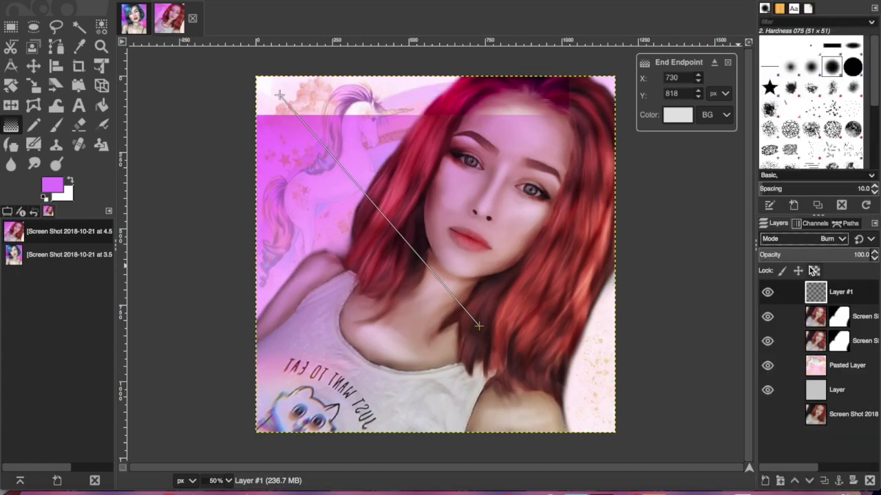
pyautogui.click(873, 259)
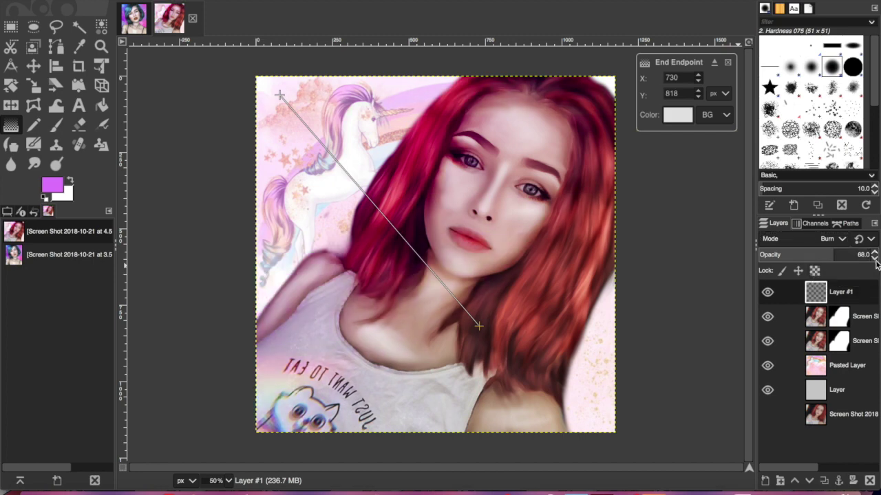
# Merge the visible layers into one and toggle the merged layer to compare it with the original photo.
pyautogui.click(147, 2)
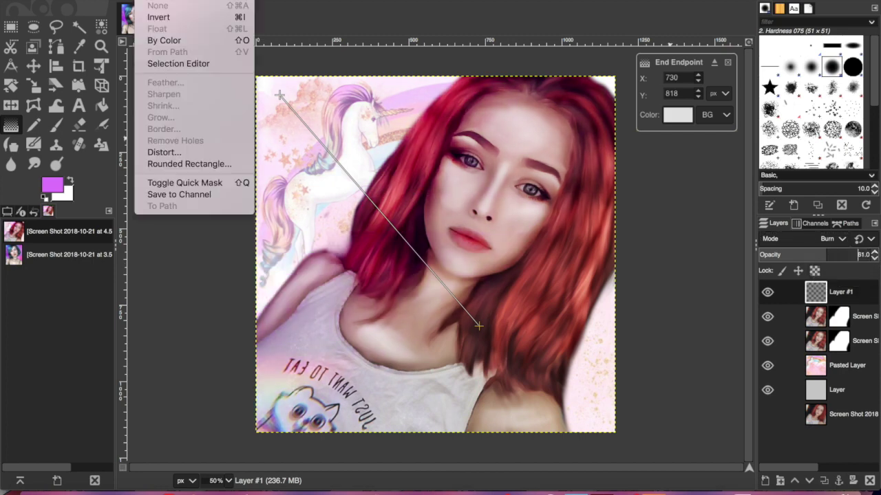
pyautogui.moveTo(215, 1)
pyautogui.click(245, 179)
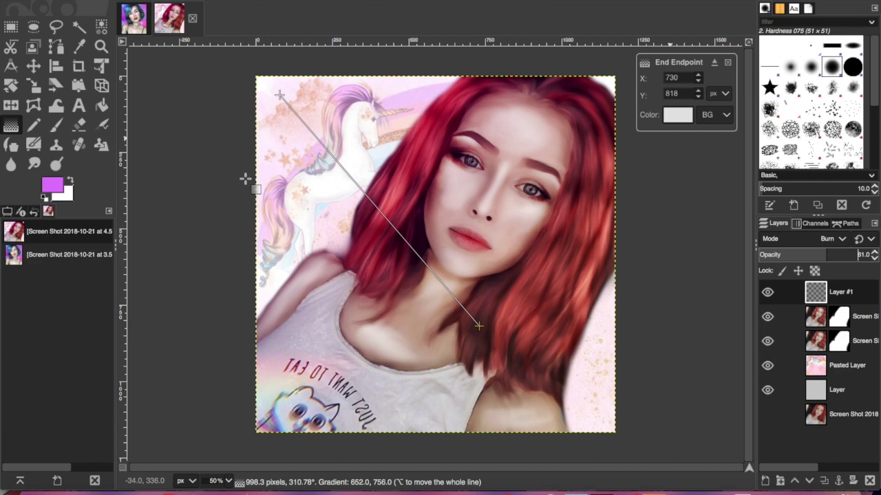
pyautogui.click(290, 239)
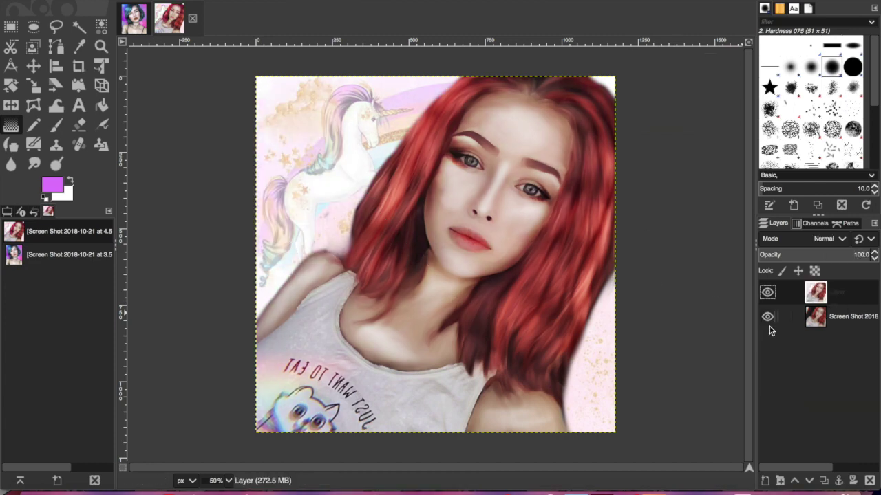
pyautogui.click(768, 292)
pyautogui.click(768, 293)
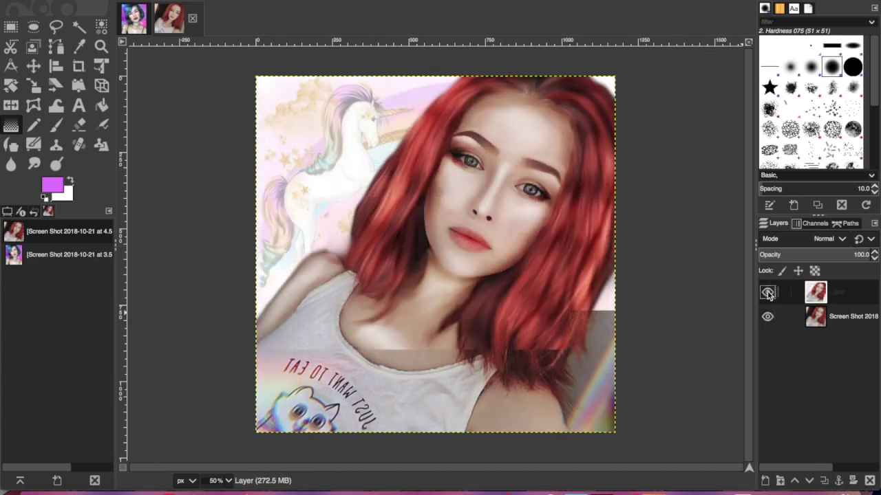
# Sharpen the merged layer with the Unsharp Mask filter, testing a radius of 300 along the way.
pyautogui.click(350, 2)
pyautogui.moveTo(380, 59)
pyautogui.click(564, 131)
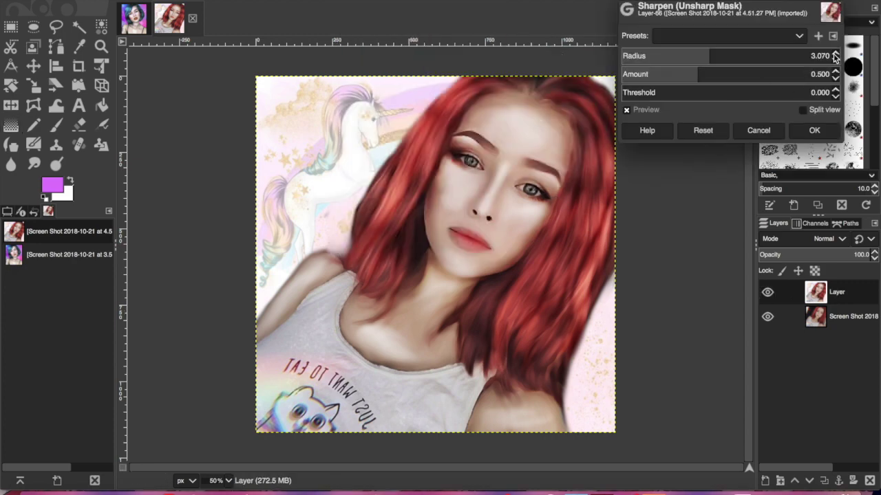
pyautogui.click(835, 72)
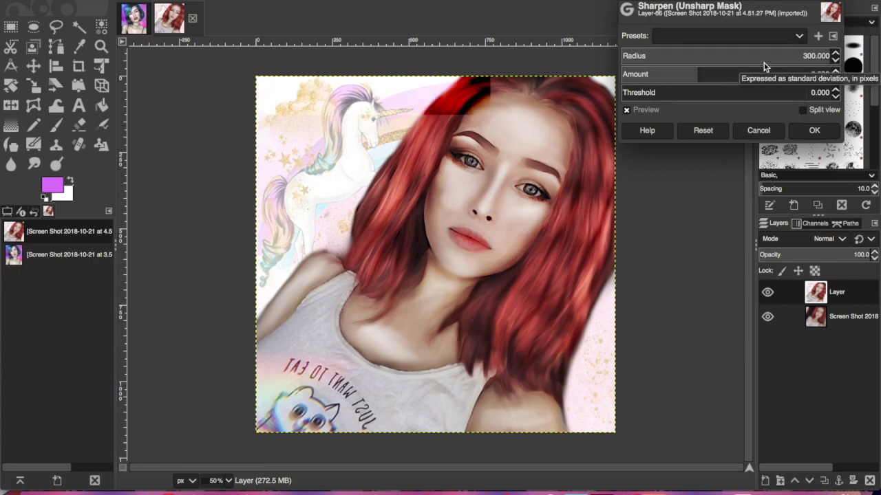
pyautogui.click(764, 36)
pyautogui.click(748, 19)
pyautogui.click(814, 130)
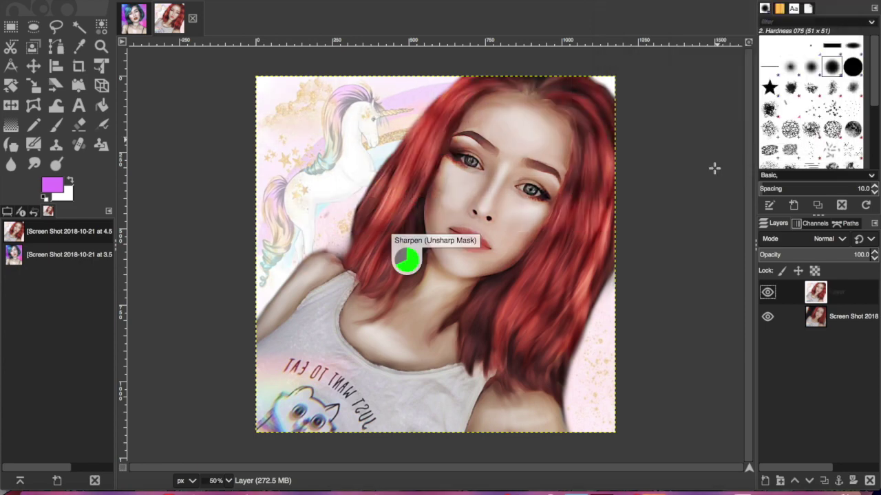
# Try scaling the whole image to 160 × 220 px and inspect it enlarged.
pyautogui.click(213, 0)
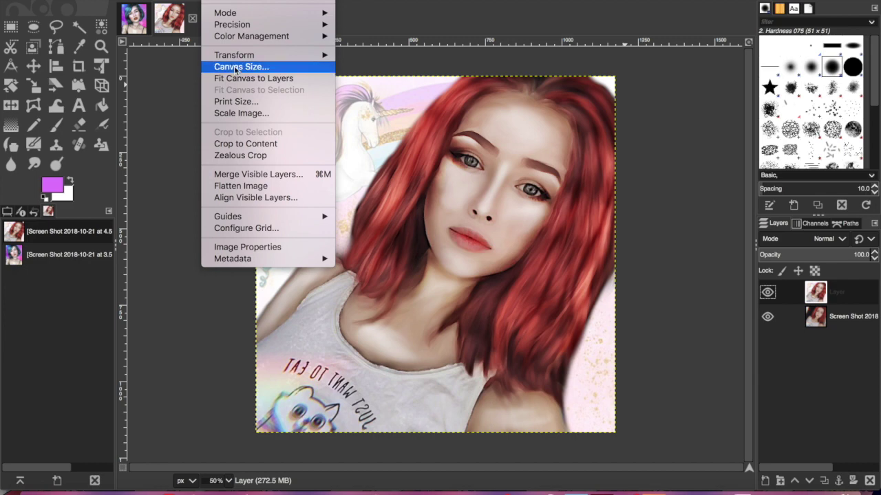
pyautogui.click(246, 114)
pyautogui.click(218, 74)
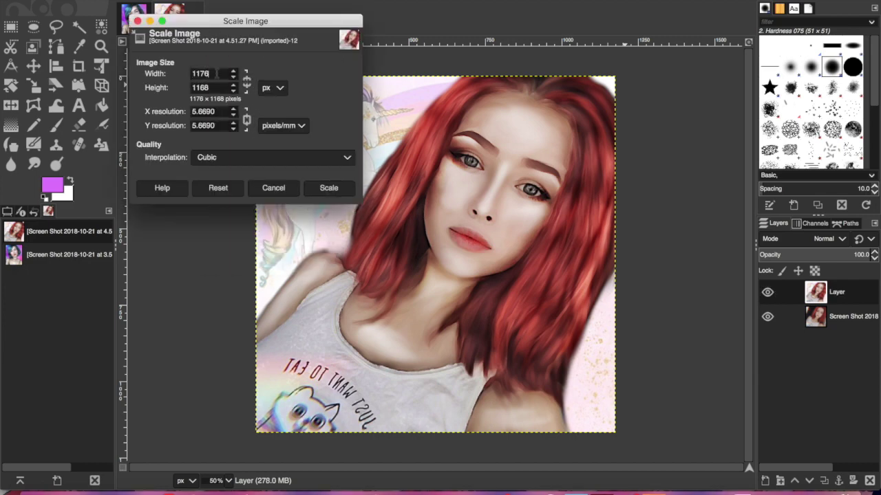
pyautogui.click(328, 188)
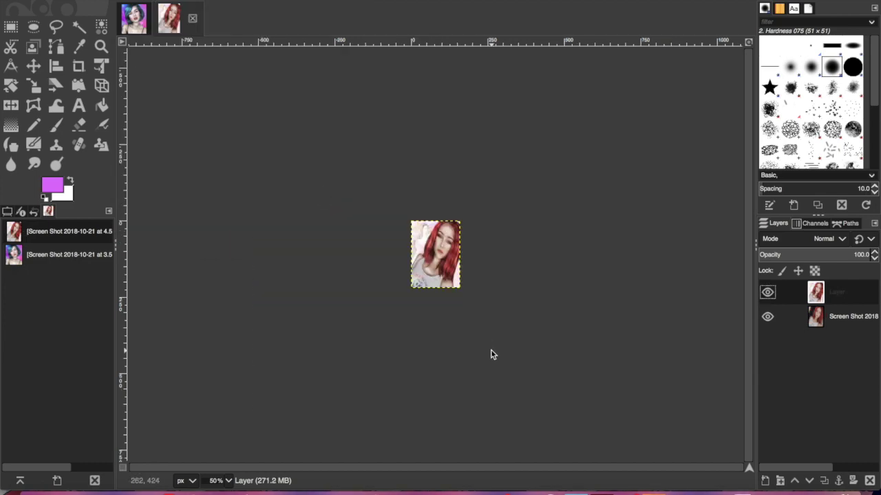
pyautogui.click(217, 481)
pyautogui.click(222, 392)
pyautogui.click(219, 481)
pyautogui.click(218, 361)
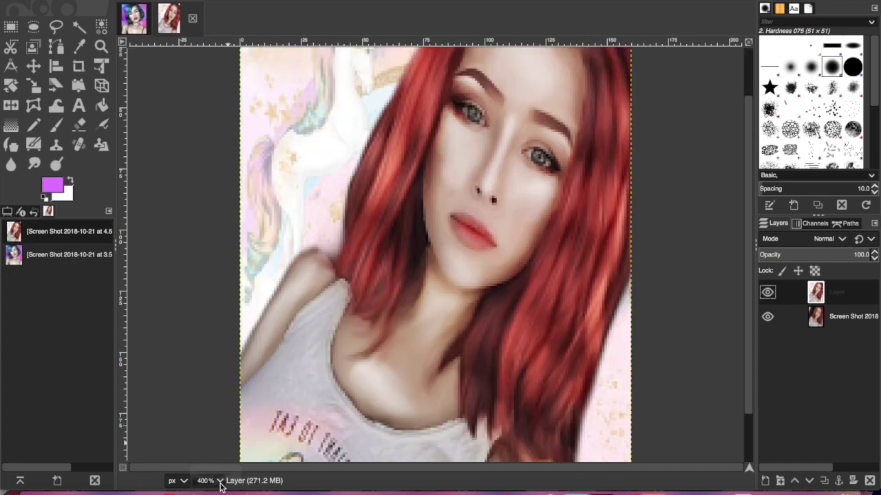
pyautogui.click(220, 481)
pyautogui.click(217, 375)
# Undo the image scaling.
pyautogui.click(141, 1)
pyautogui.click(130, 2)
pyautogui.click(141, 0)
# Scale the image to 160 × 220 px again, with the width and height unlinked.
pyautogui.moveTo(215, 1)
pyautogui.click(242, 113)
pyautogui.click(270, 82)
pyautogui.click(274, 86)
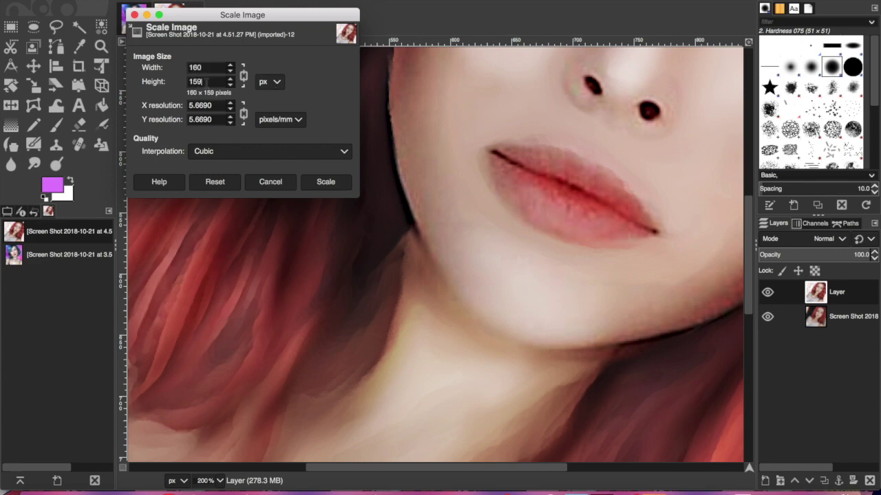
pyautogui.click(311, 183)
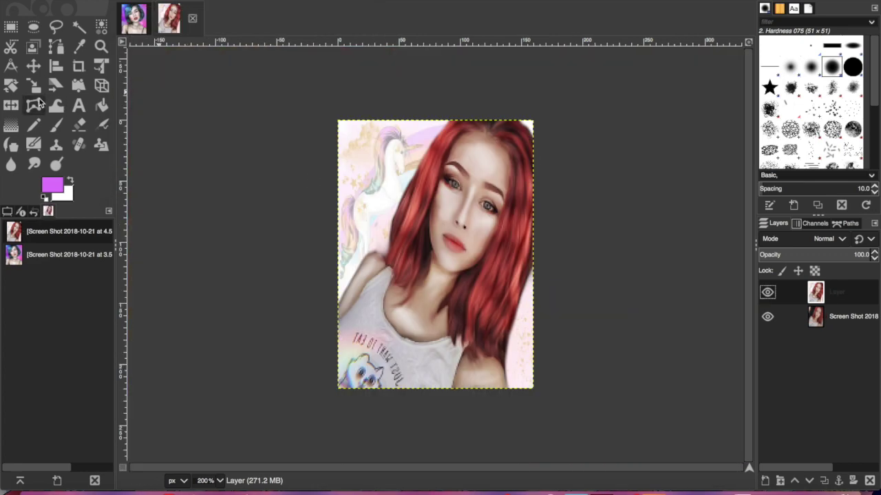
# Try adjusting the merged layer's size by hand at 160 × 220 px.
pyautogui.click(430, 232)
pyautogui.moveTo(538, 258)
pyautogui.mouseDown()
pyautogui.moveTo(568, 256)
pyautogui.moveTo(532, 250)
pyautogui.mouseUp()
pyautogui.press('m')
# Revert the image to its Sharpen (Unsharp Mask) state in the undo history.
pyautogui.click(123, 1)
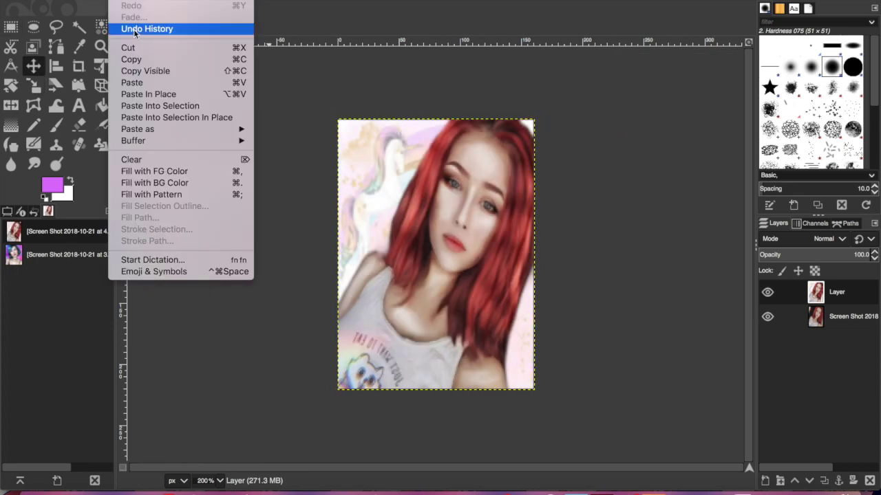
pyautogui.click(147, 29)
pyautogui.click(123, 1)
pyautogui.press('Escape')
pyautogui.click(212, 480)
pyautogui.click(208, 420)
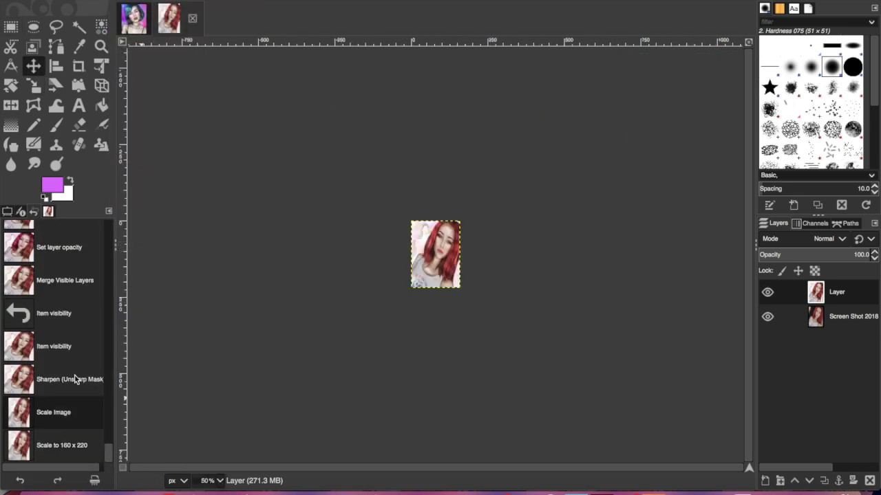
pyautogui.click(79, 379)
pyautogui.click(146, 0)
pyautogui.click(705, 493)
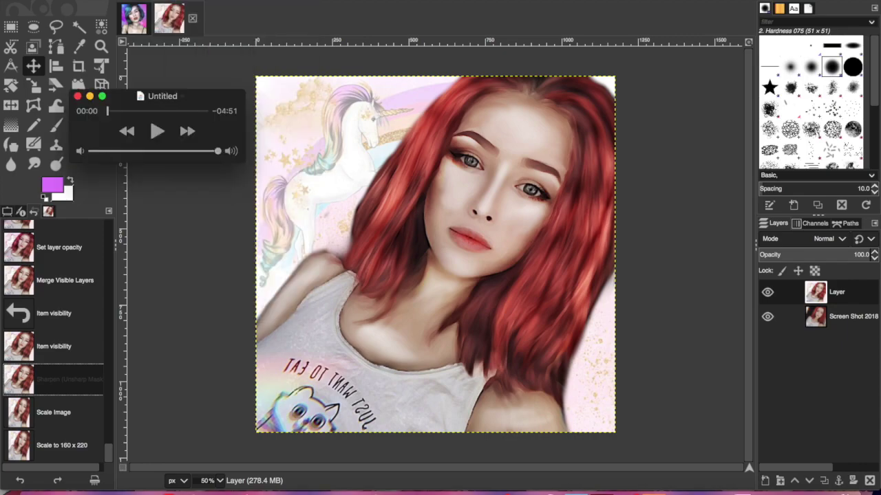